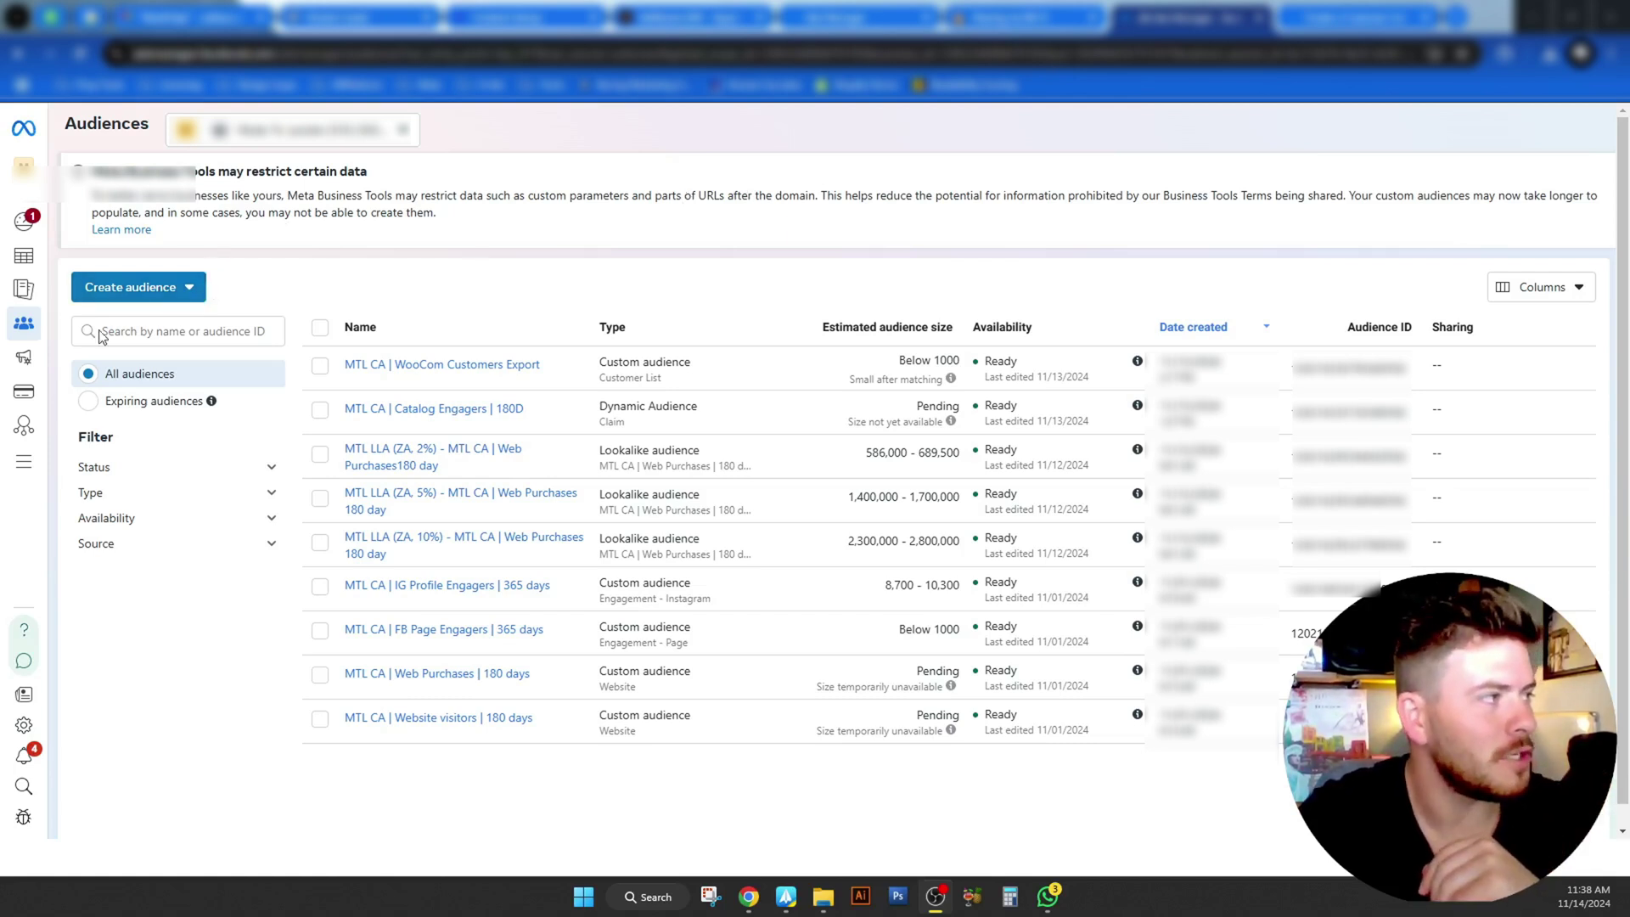
Step: Begin a new custom audience from Create audience, picking Customer list as its source
mouse_move(45, 335)
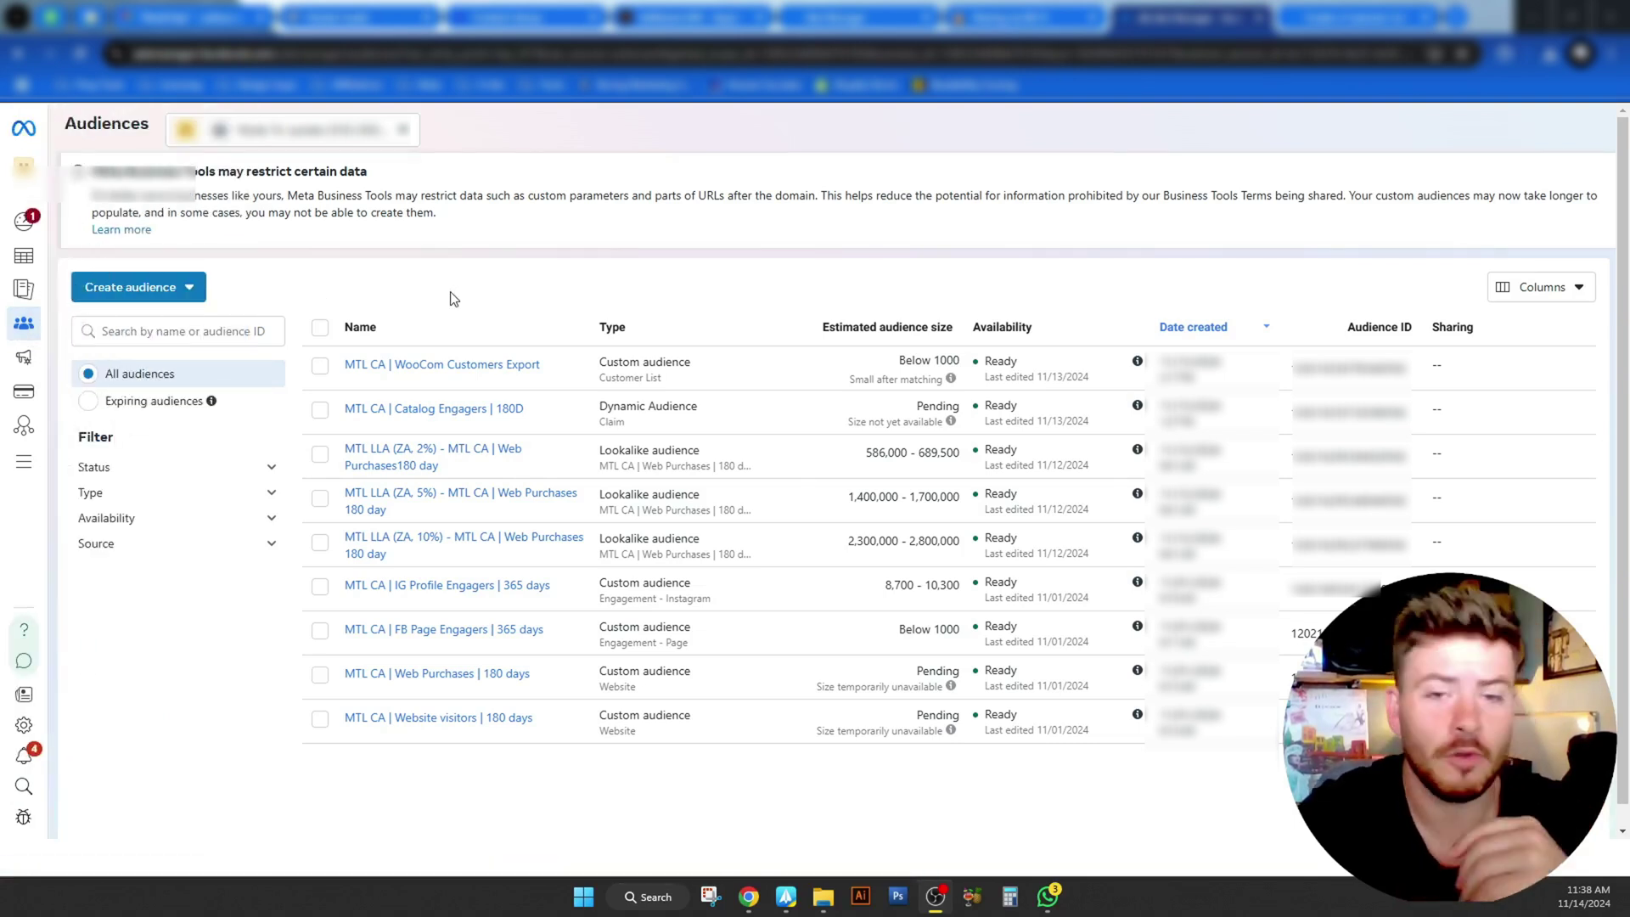
click(204, 294)
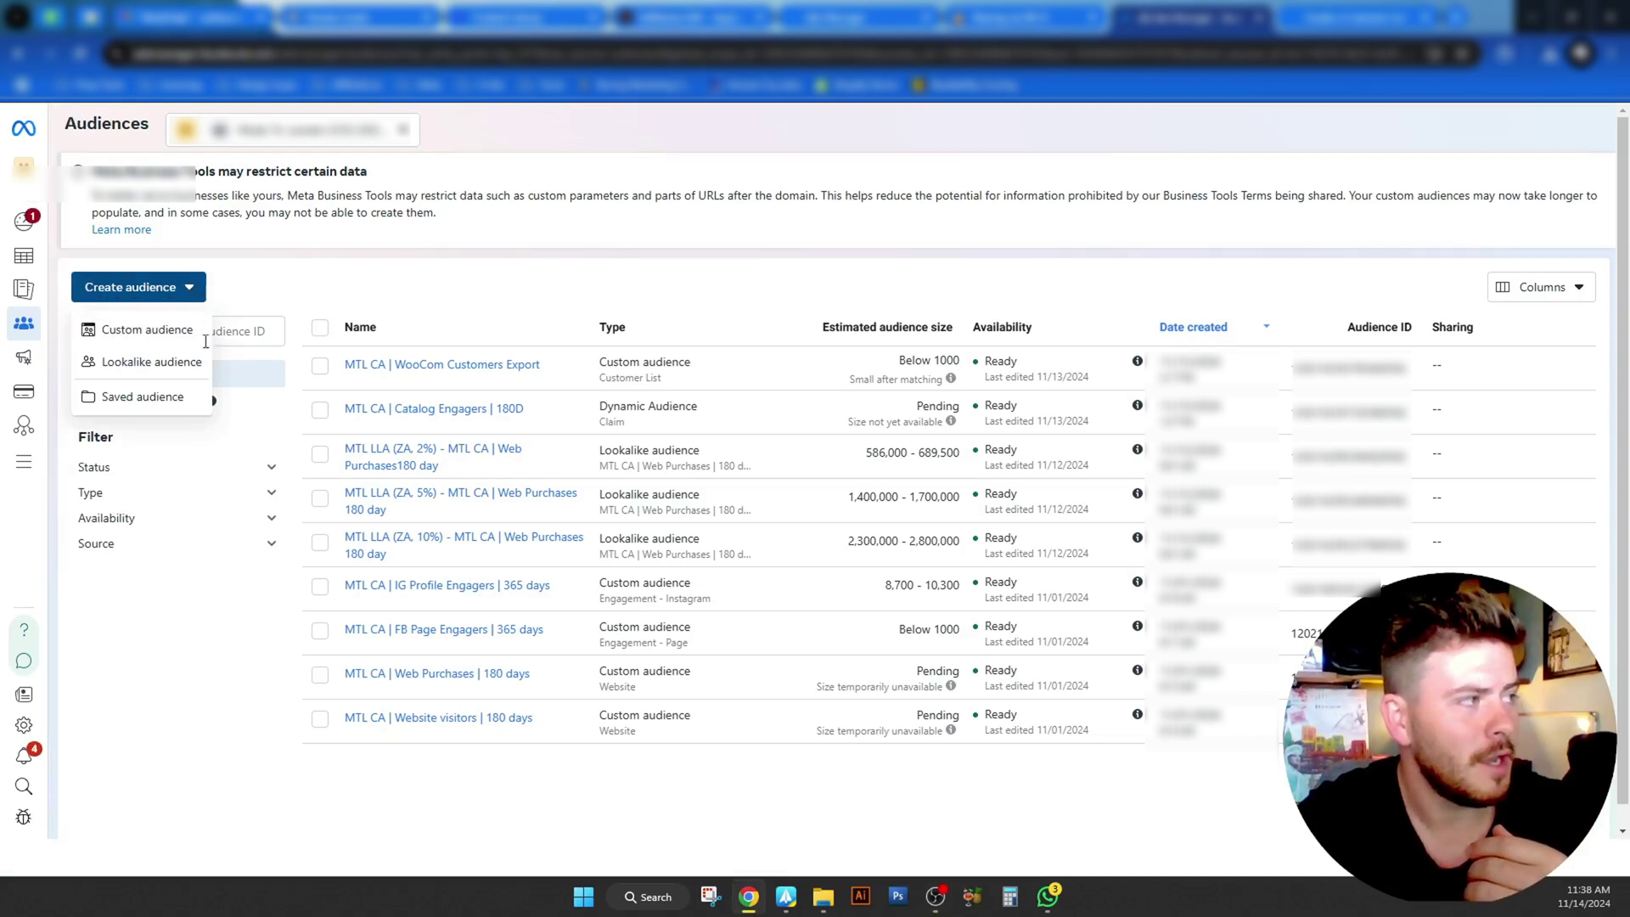
click(149, 331)
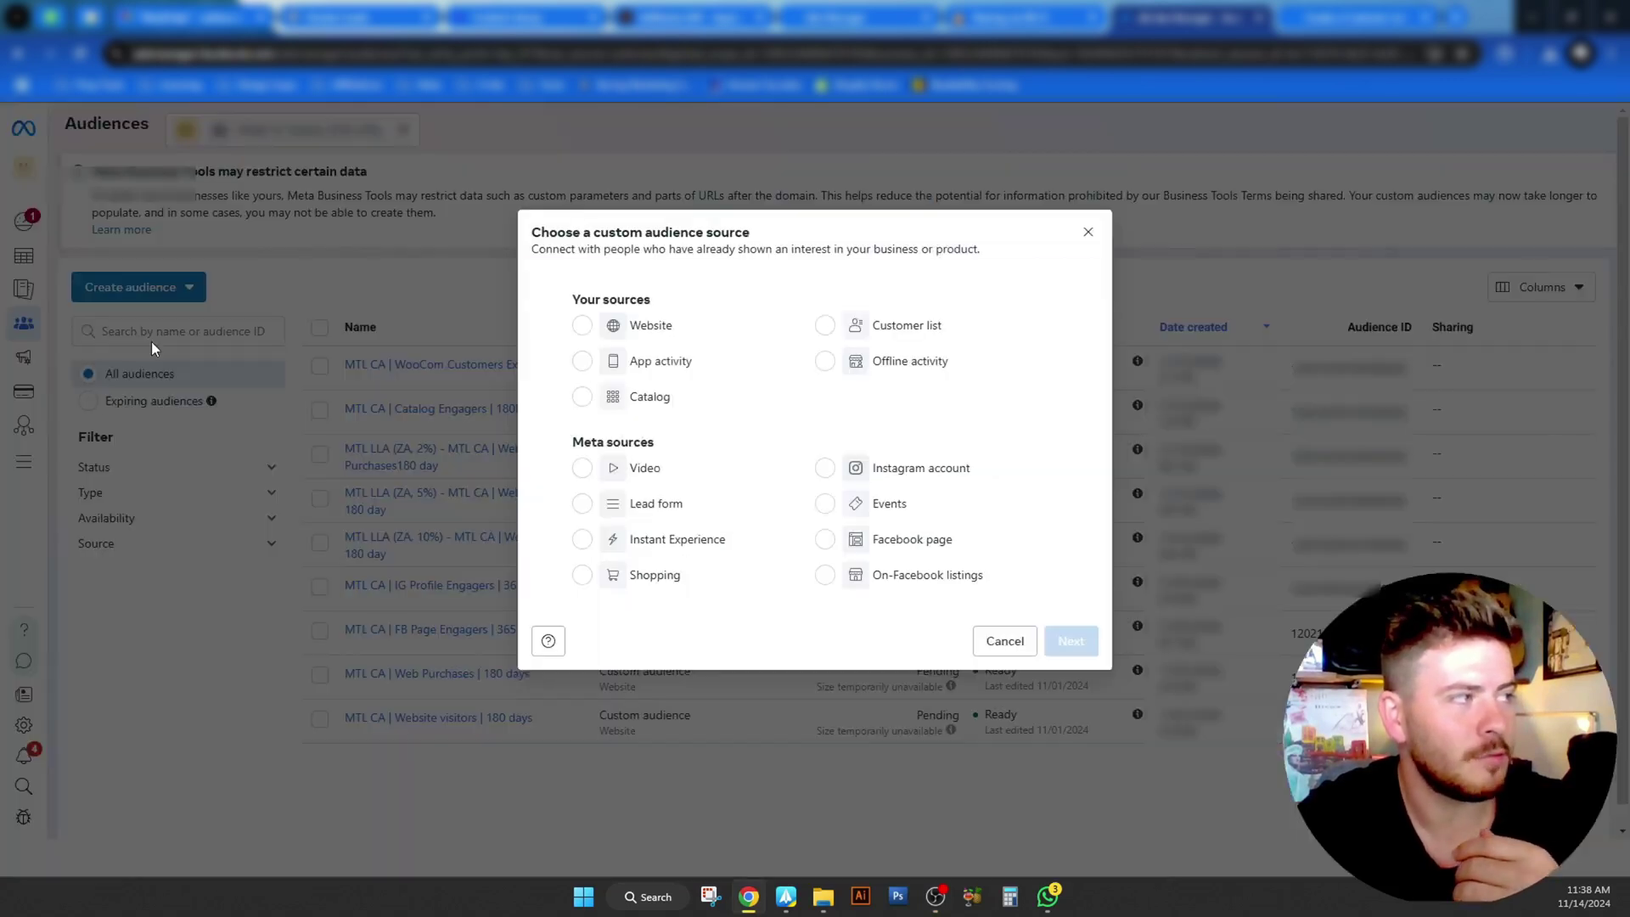
click(889, 338)
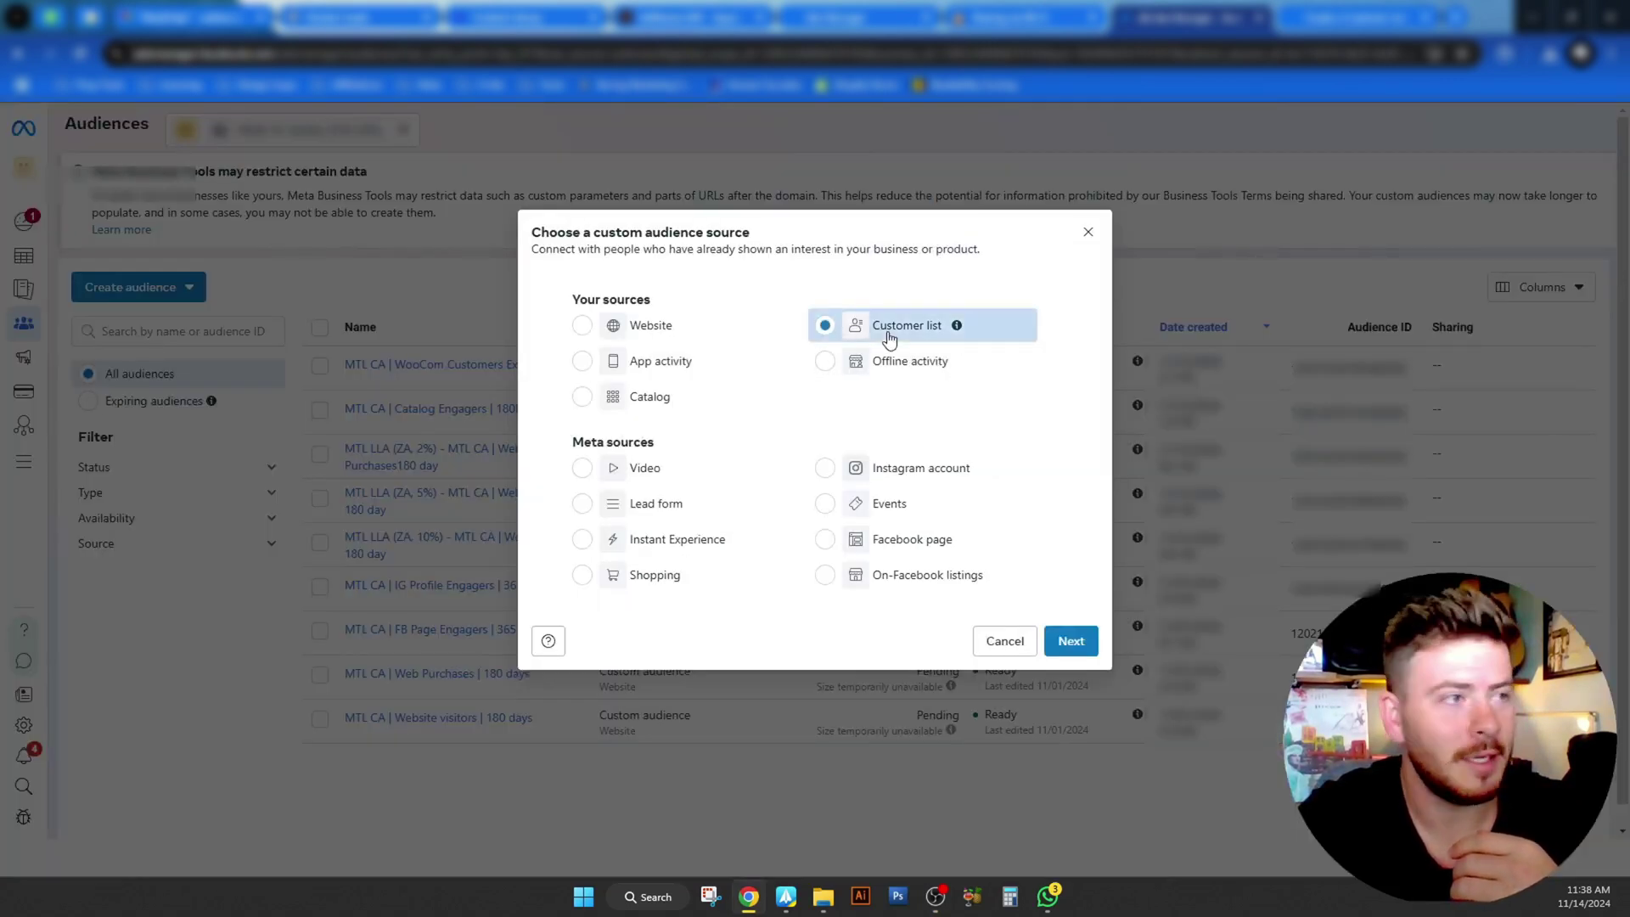
mouse_move(956, 329)
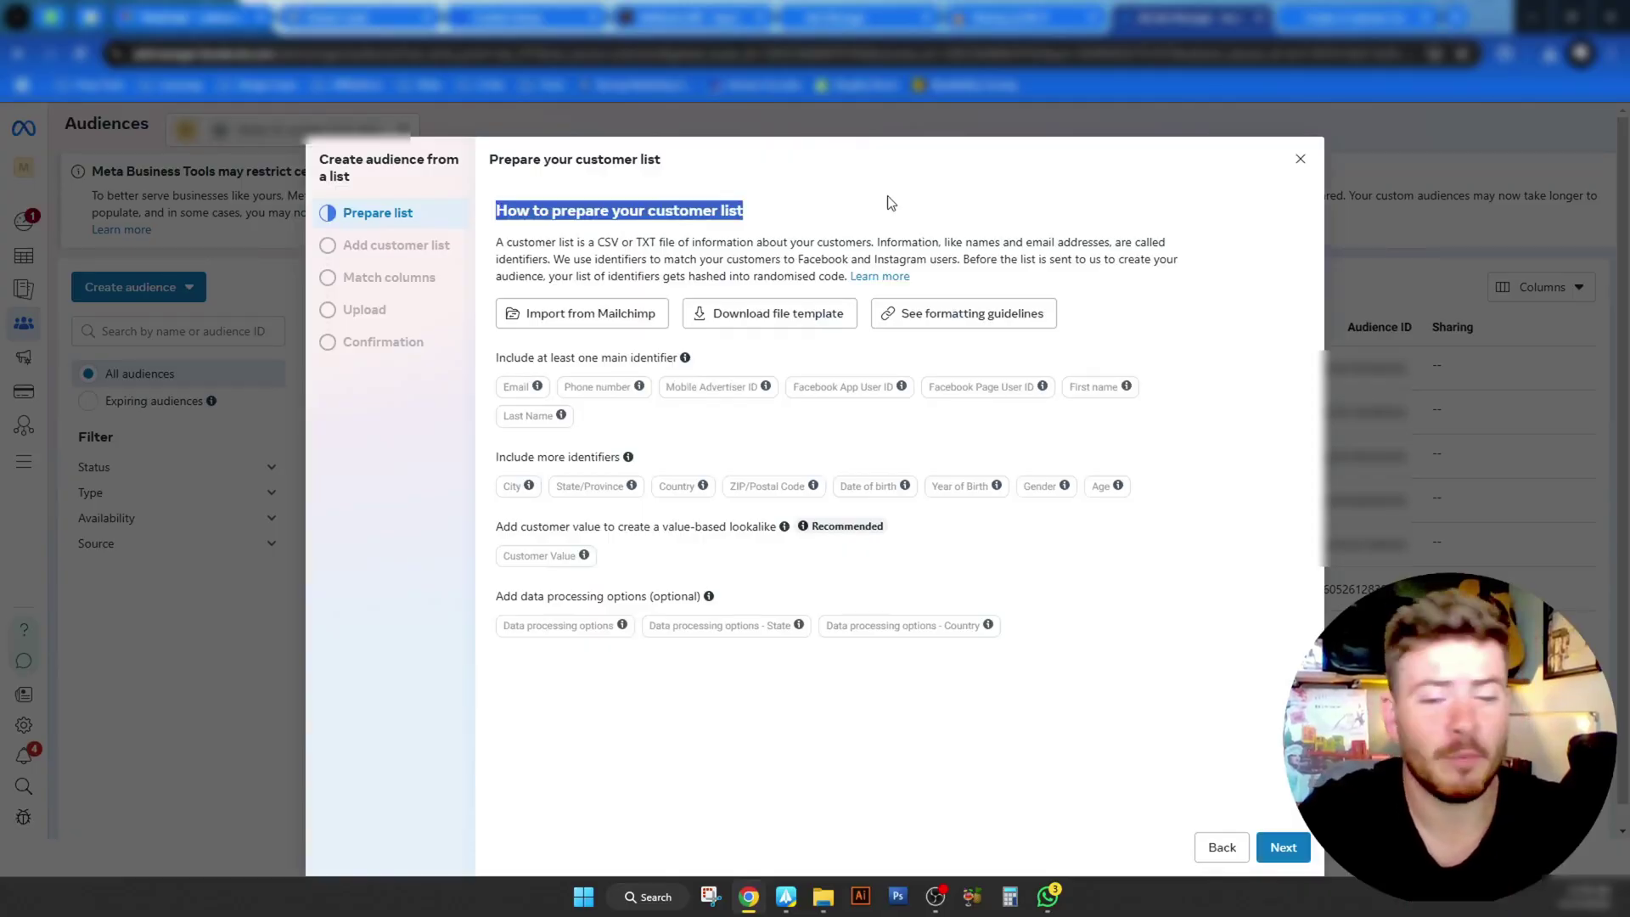
click(823, 225)
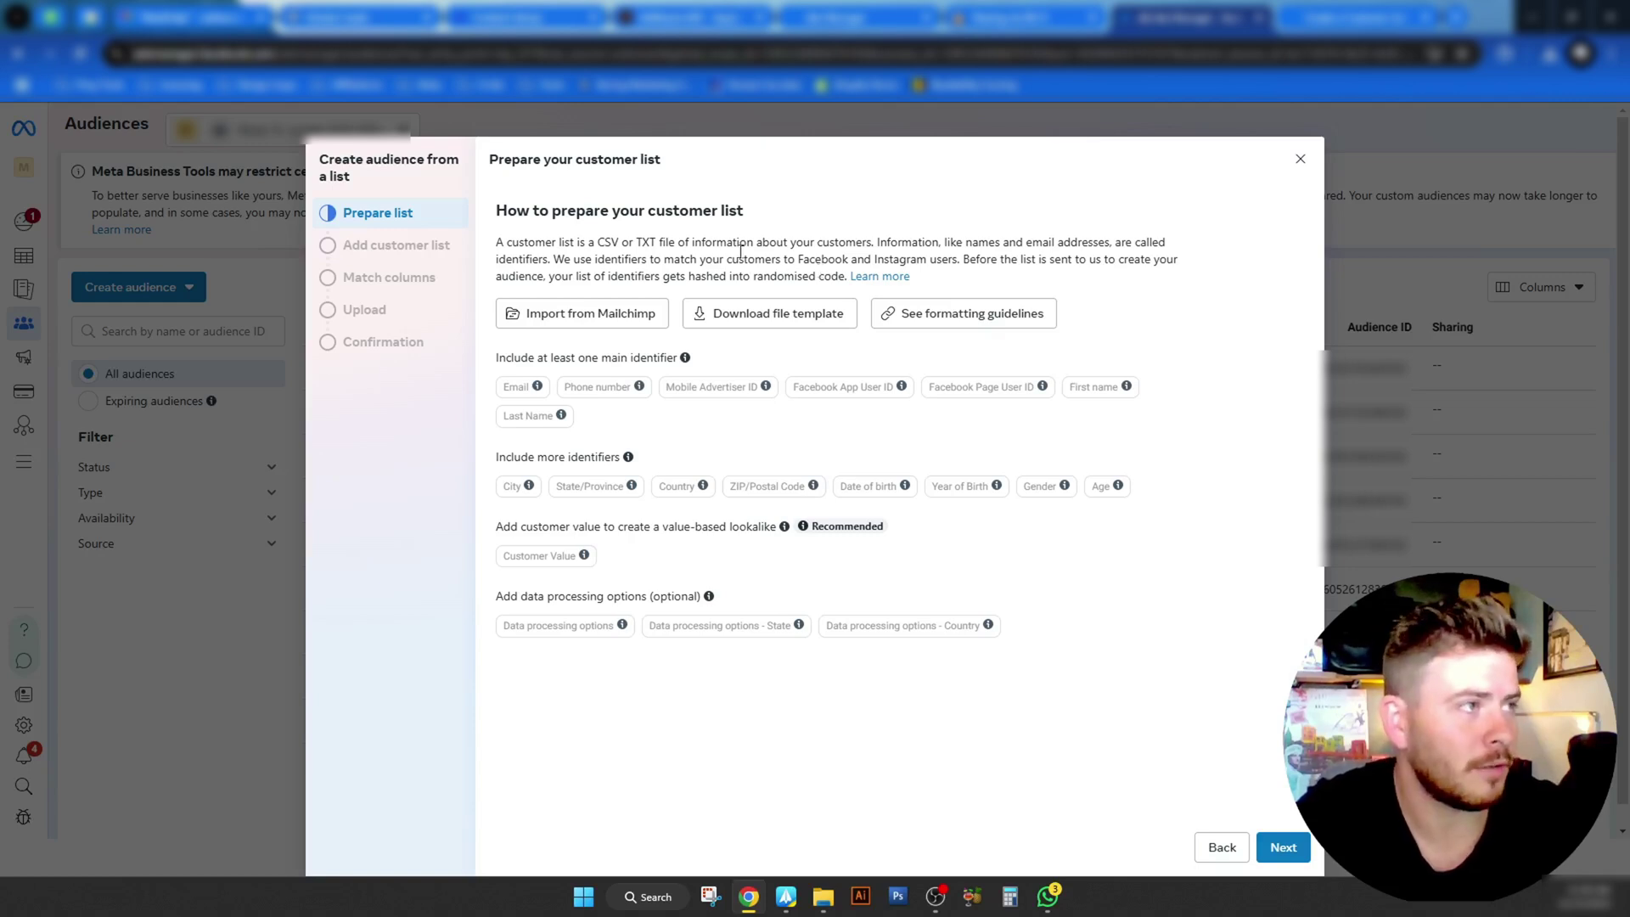
drag(597, 242, 657, 242)
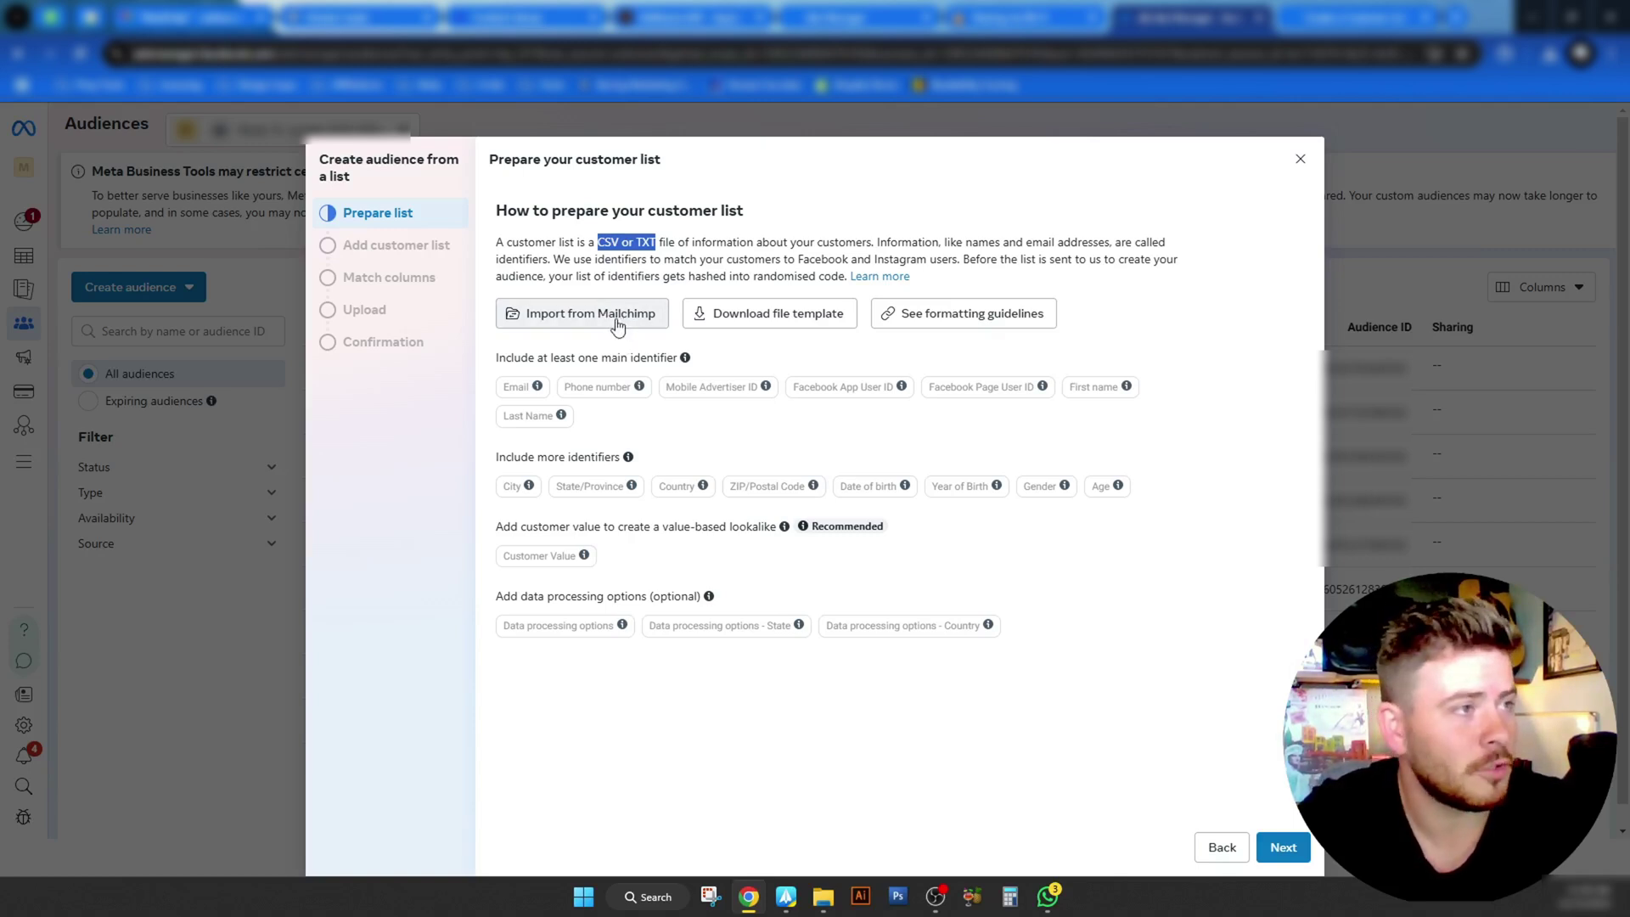
click(727, 346)
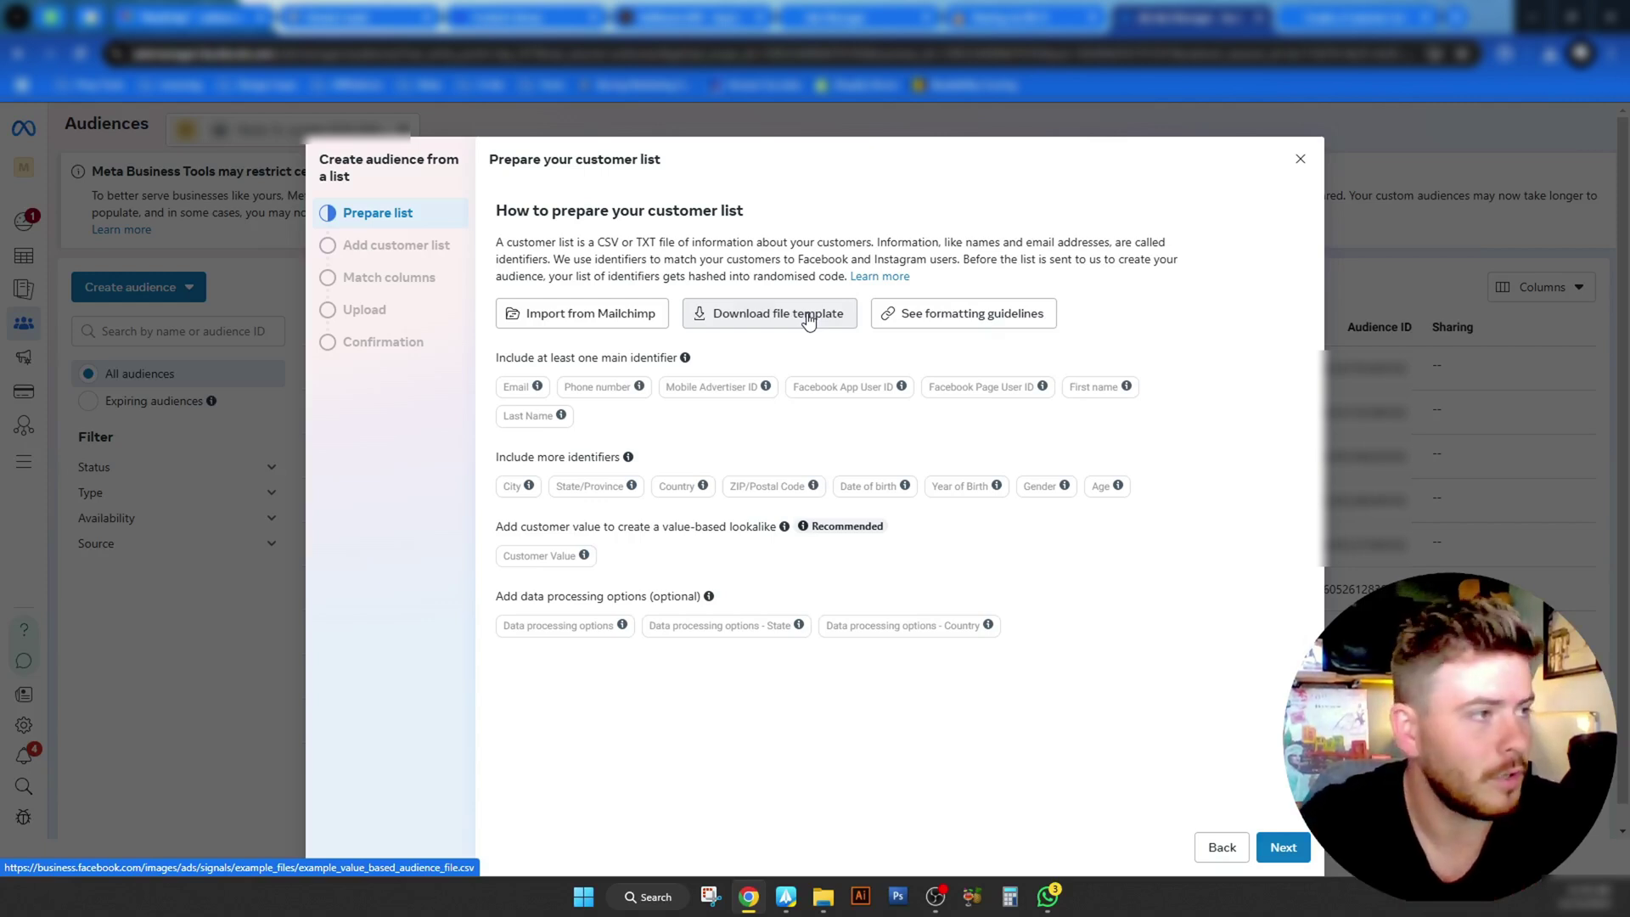
triple_click(768, 365)
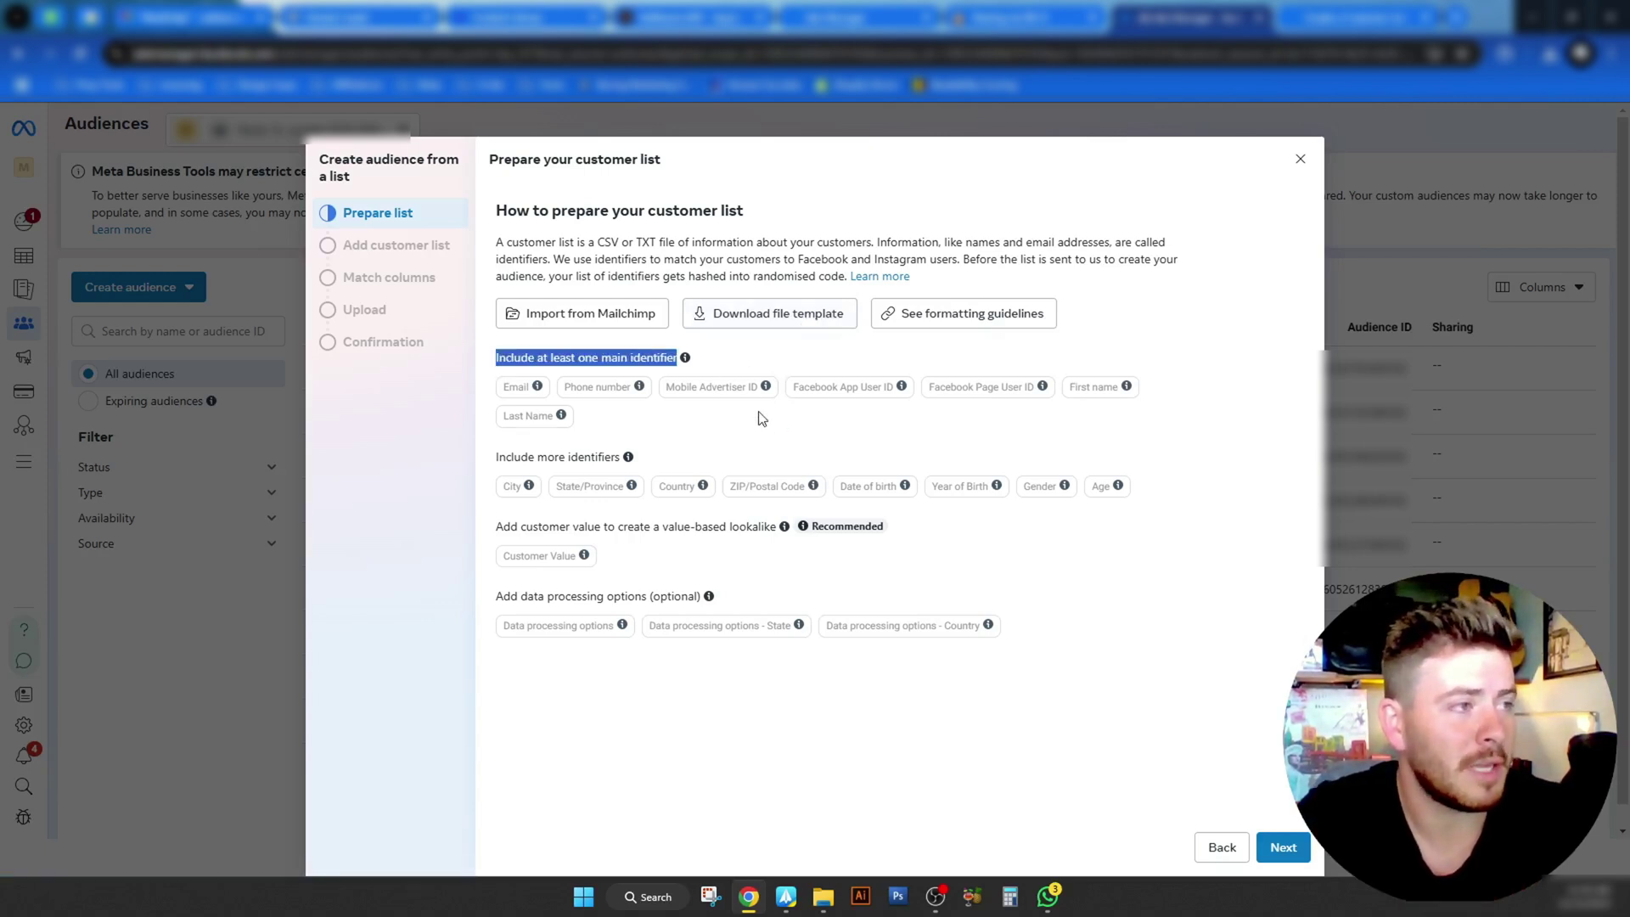
mouse_move(766, 391)
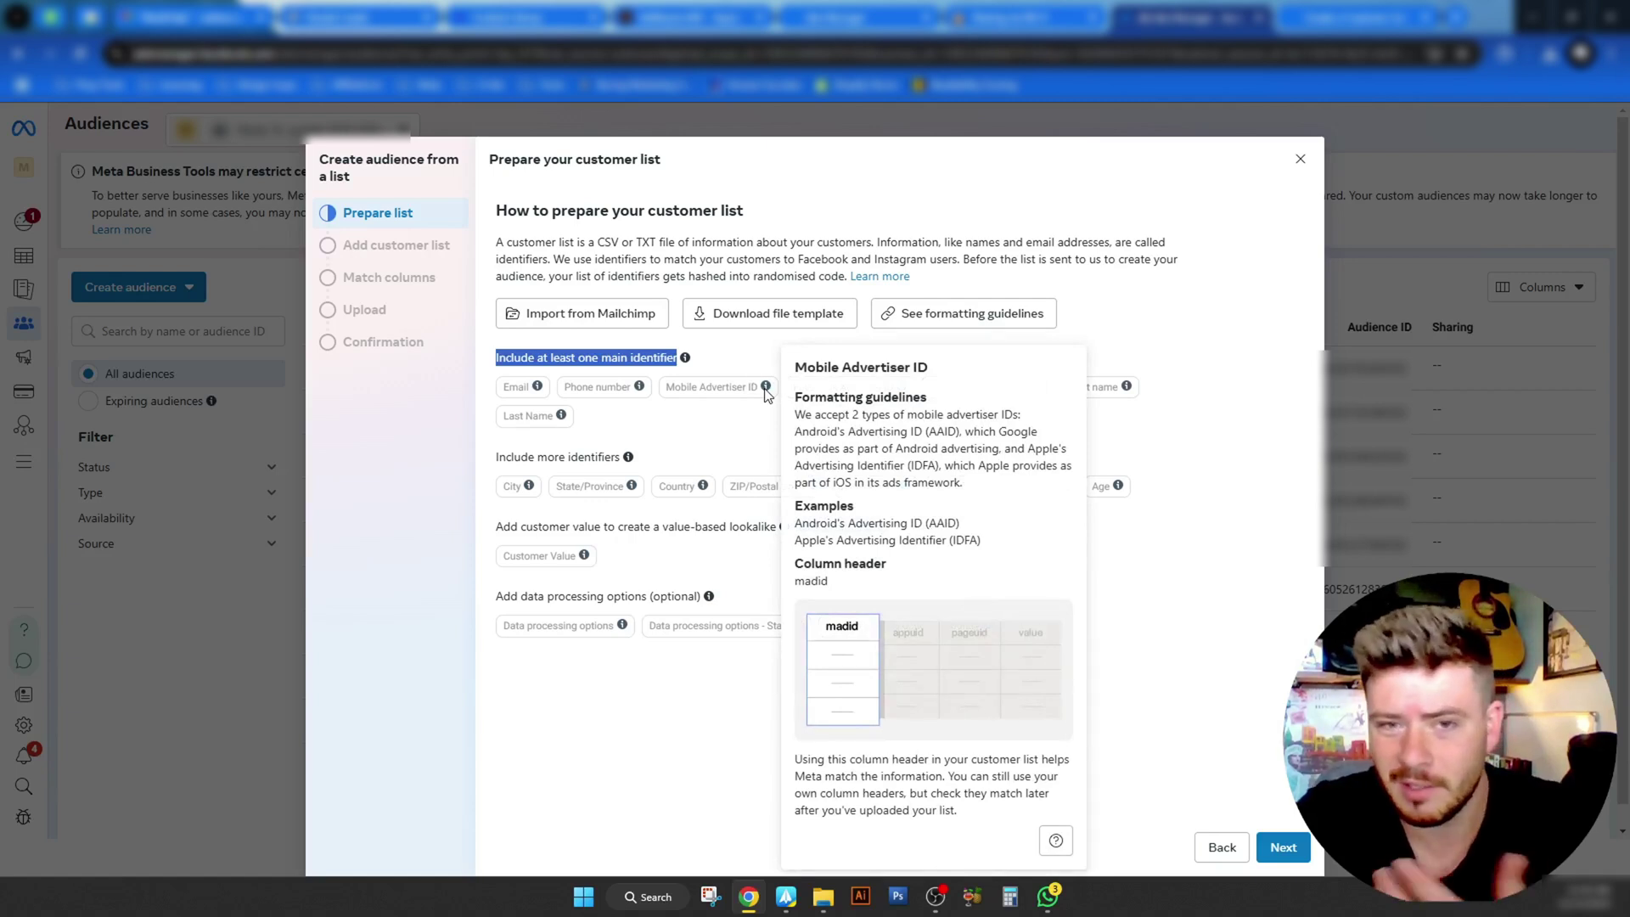
click(712, 412)
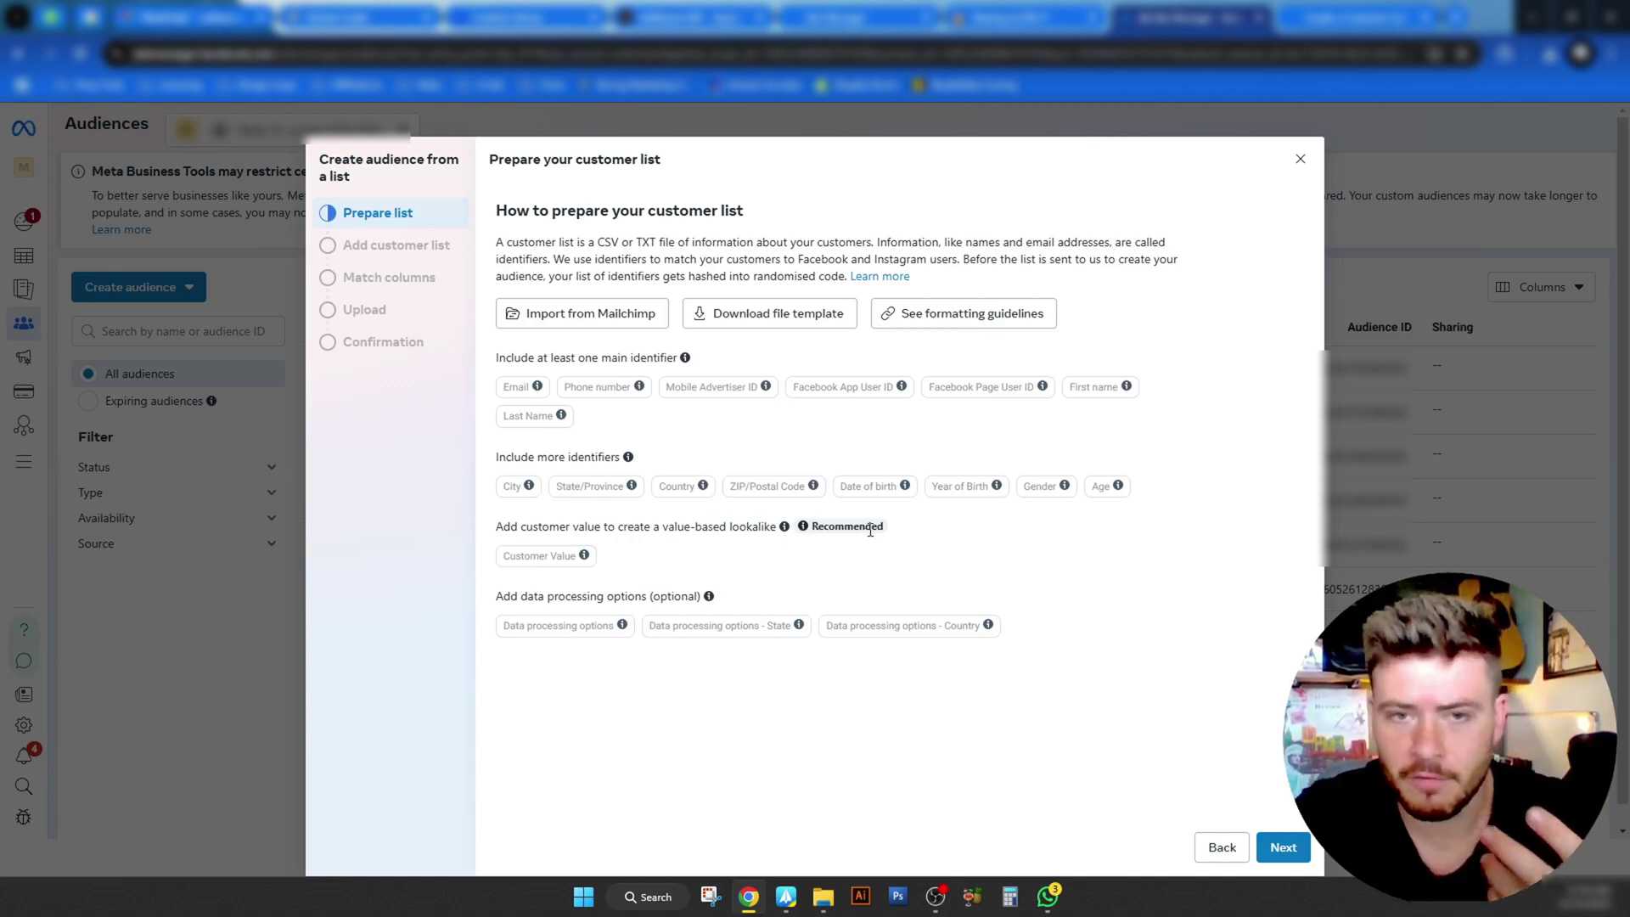
mouse_move(883, 488)
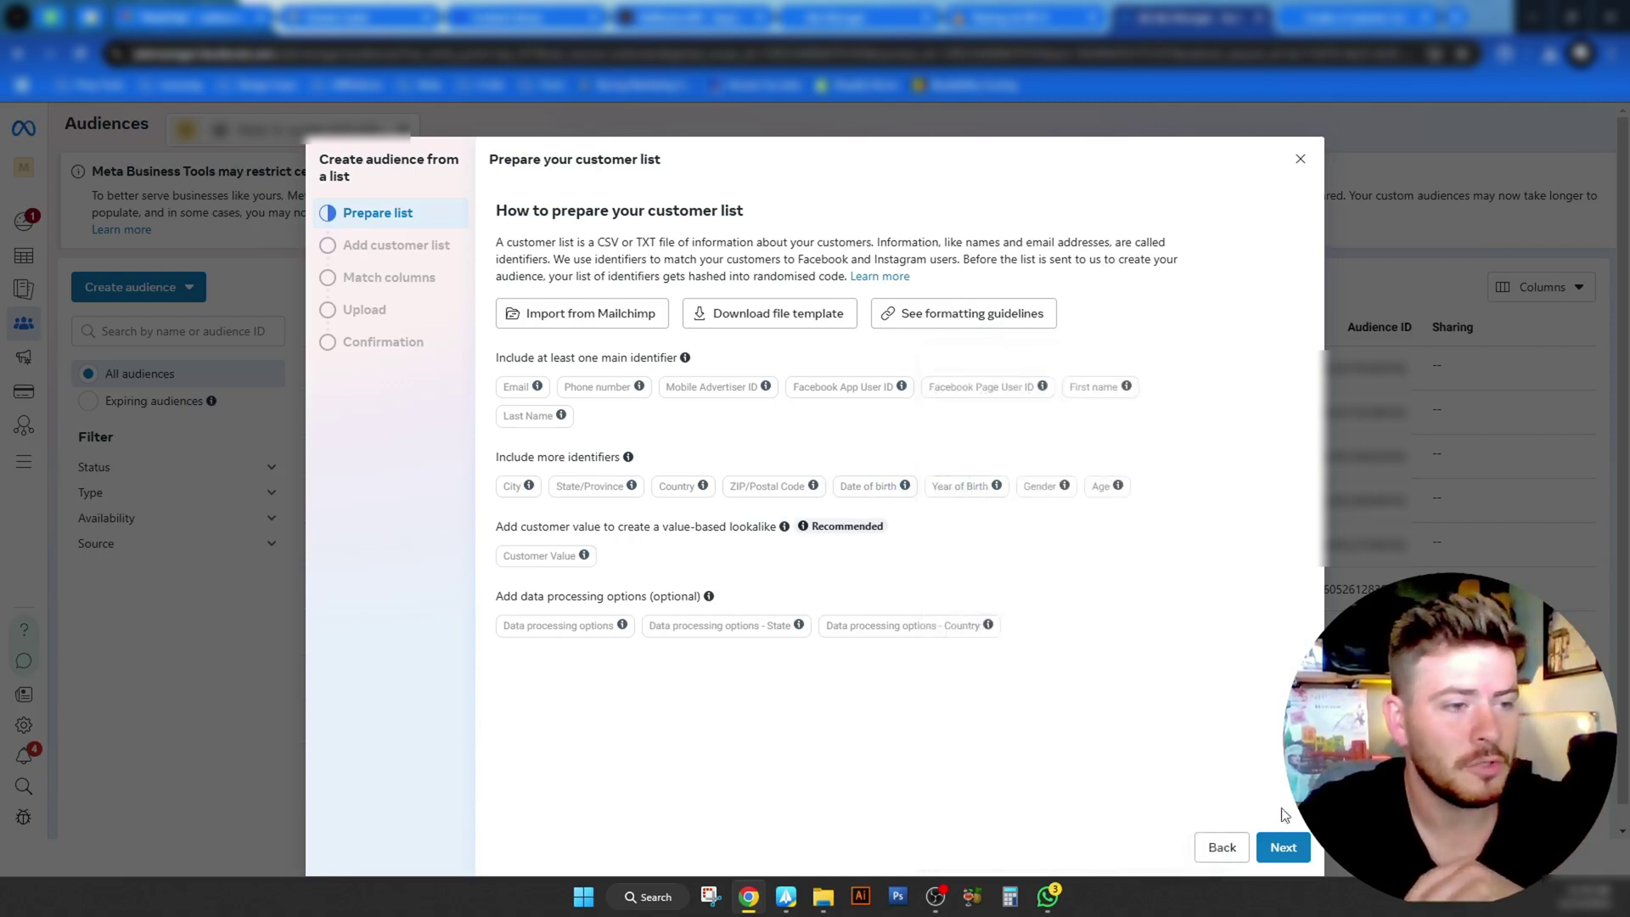
Step: Upload wc-customers-report-export-17314976632351.csv as the audience's customer list
click(1302, 859)
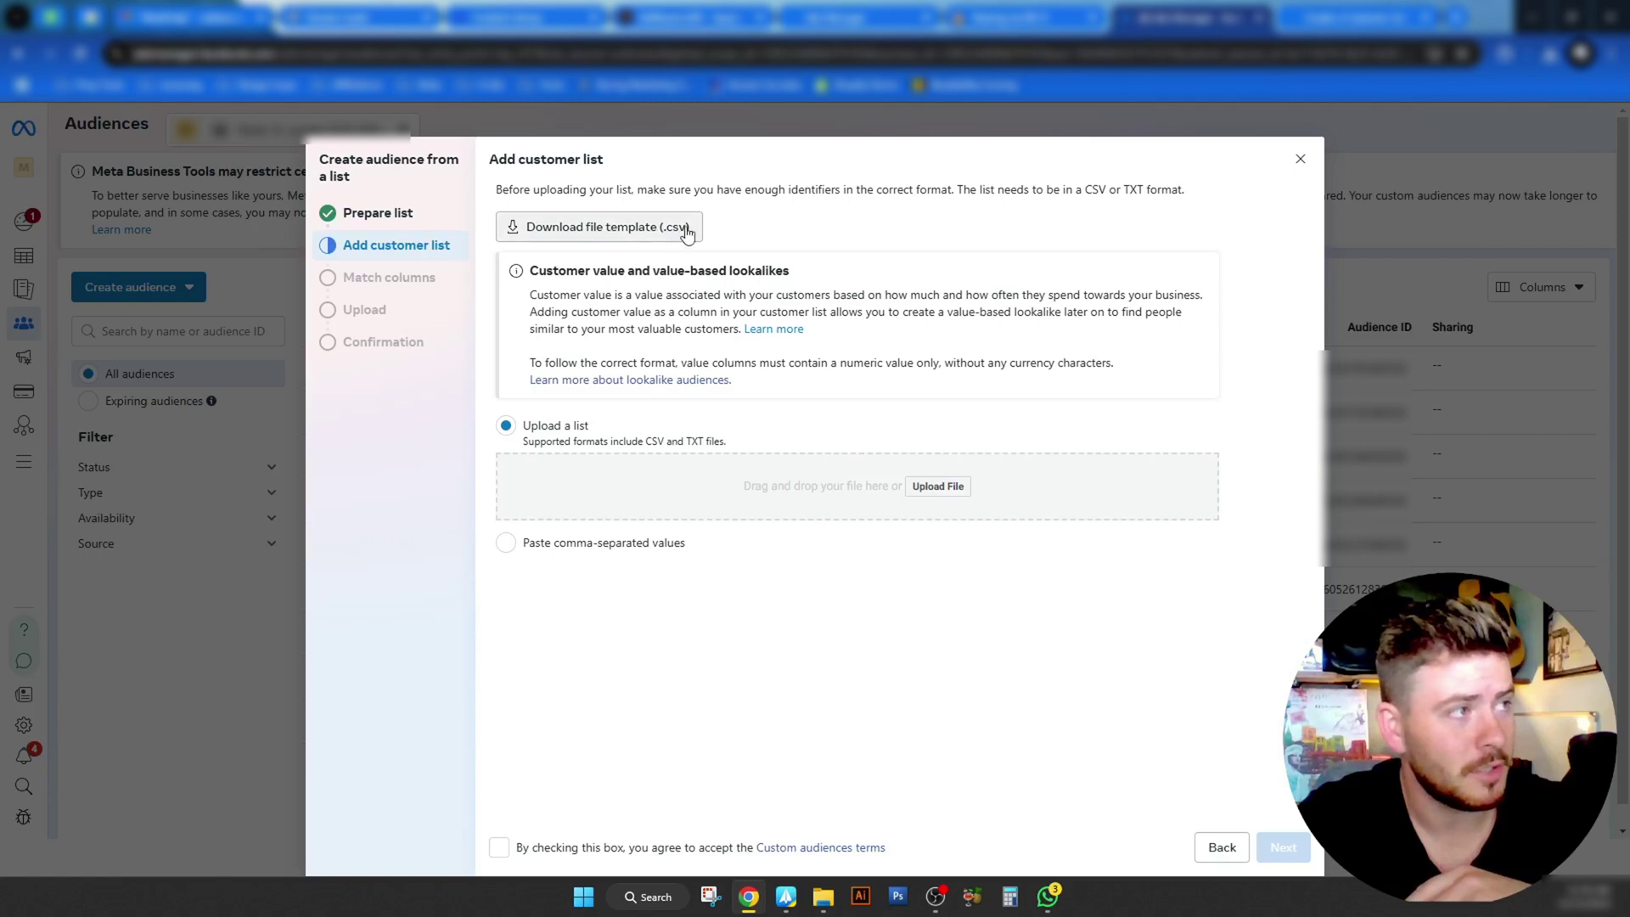
click(957, 494)
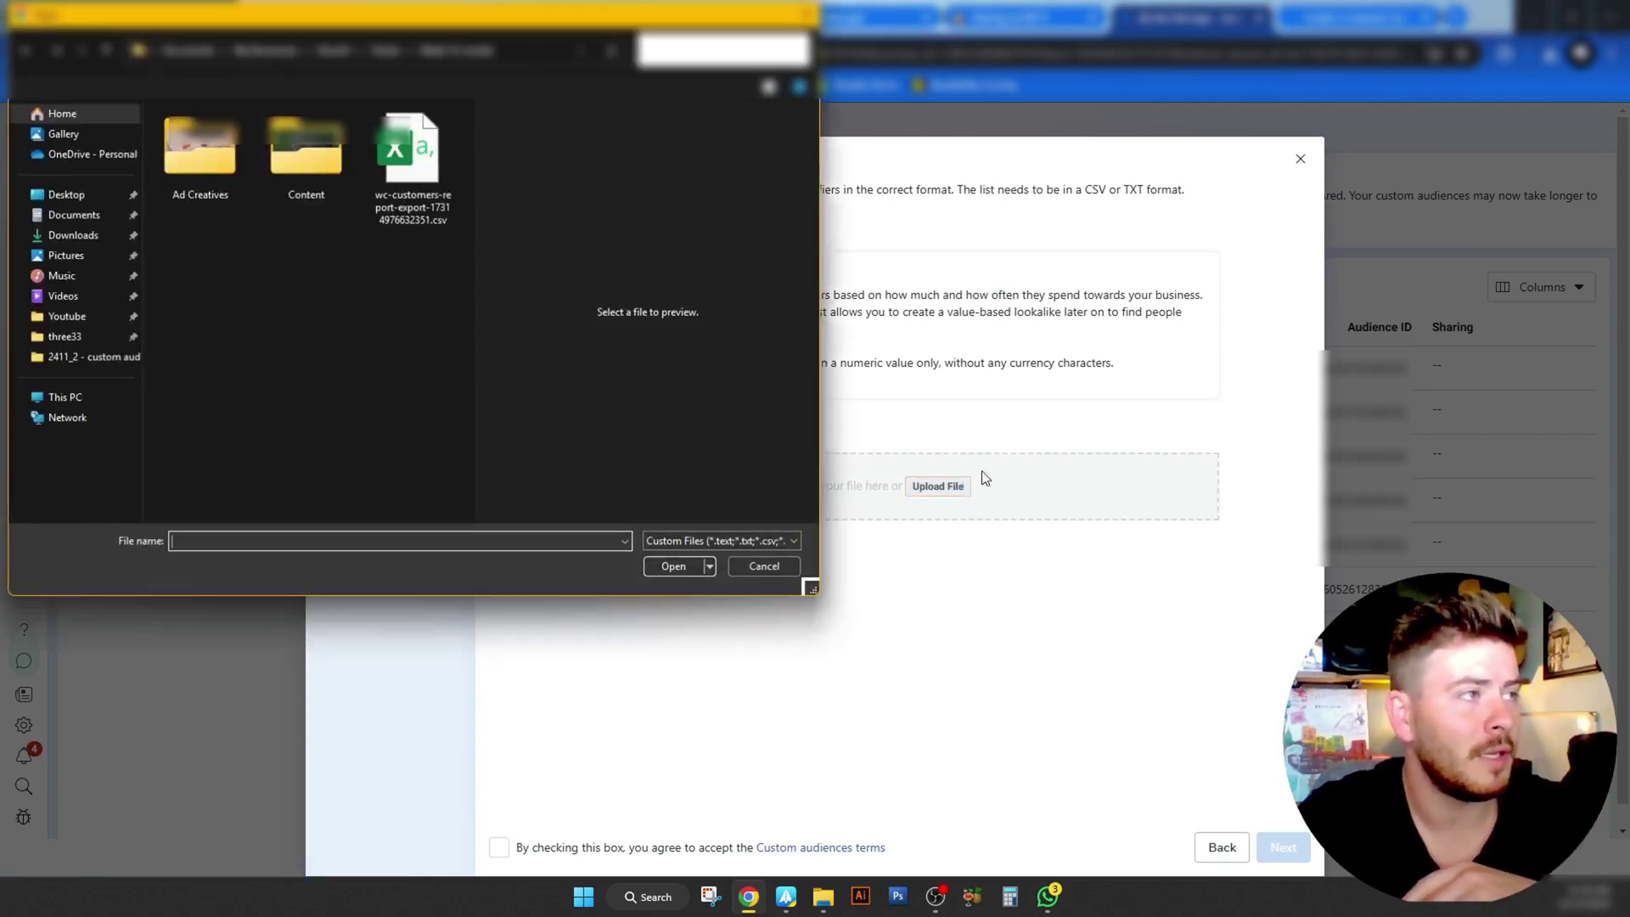
click(438, 178)
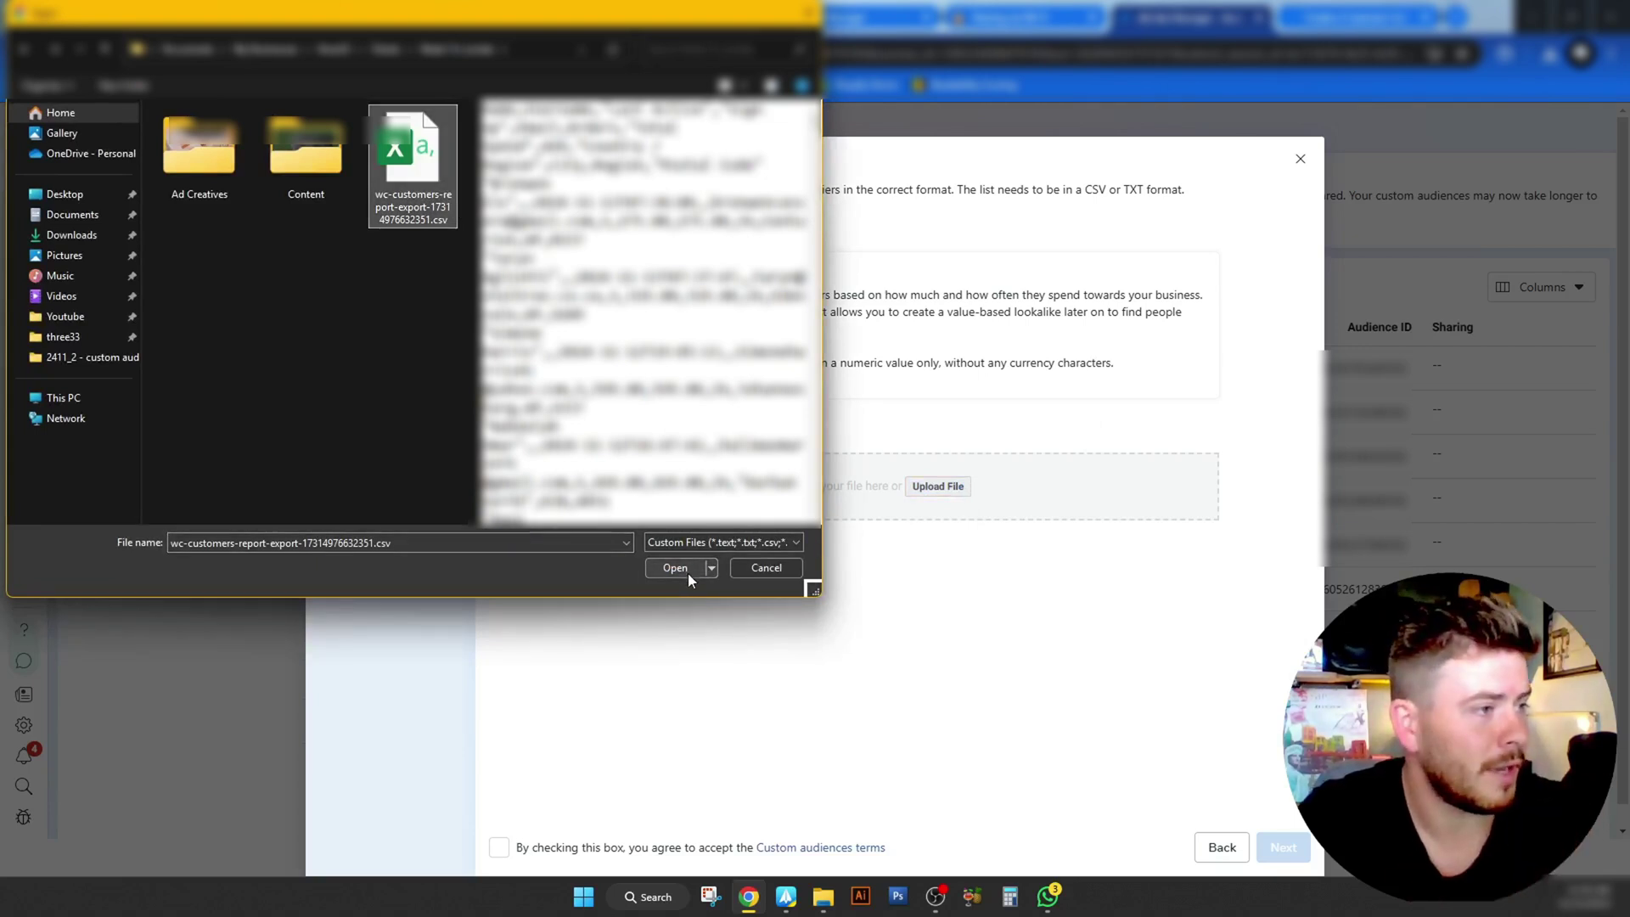
click(675, 568)
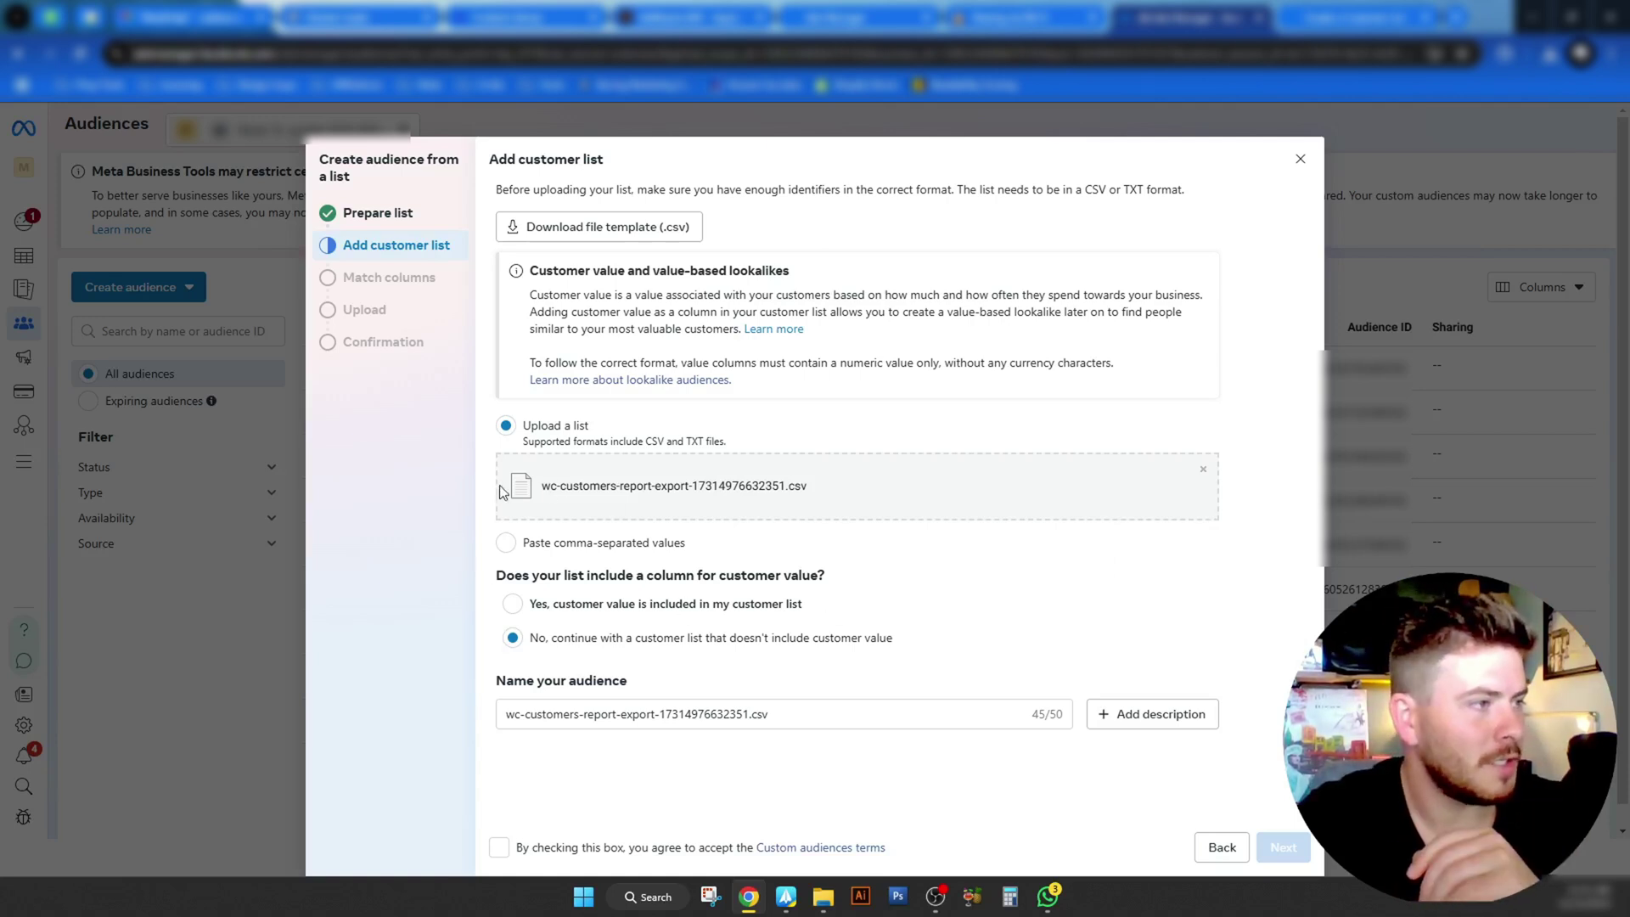
double_click(578, 485)
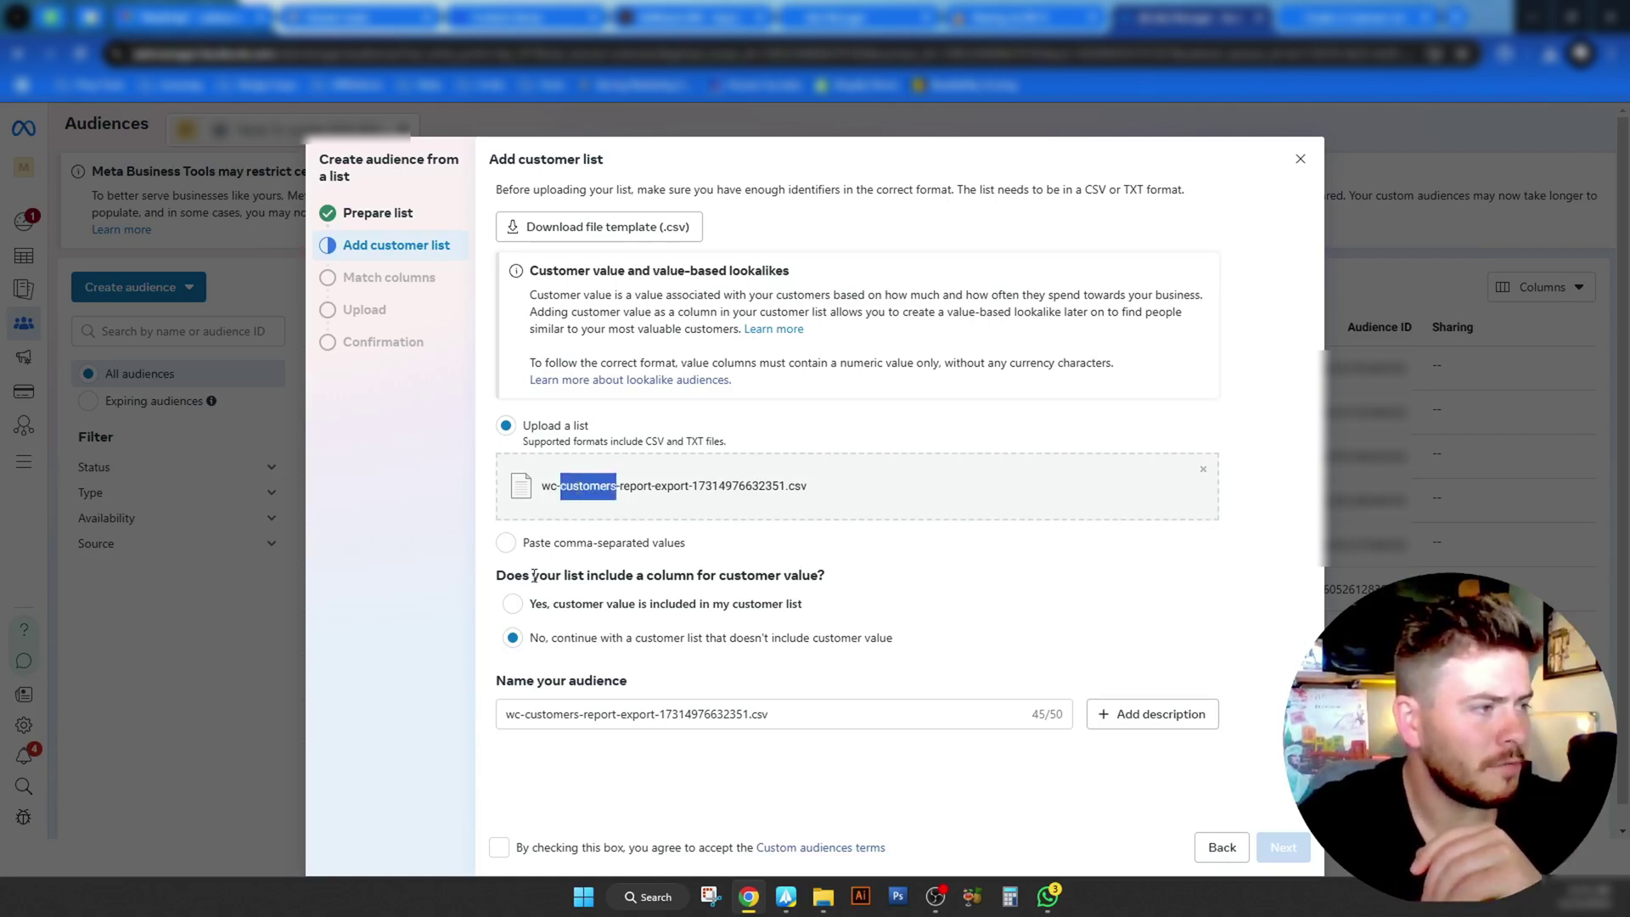
drag(507, 576, 863, 578)
click(864, 584)
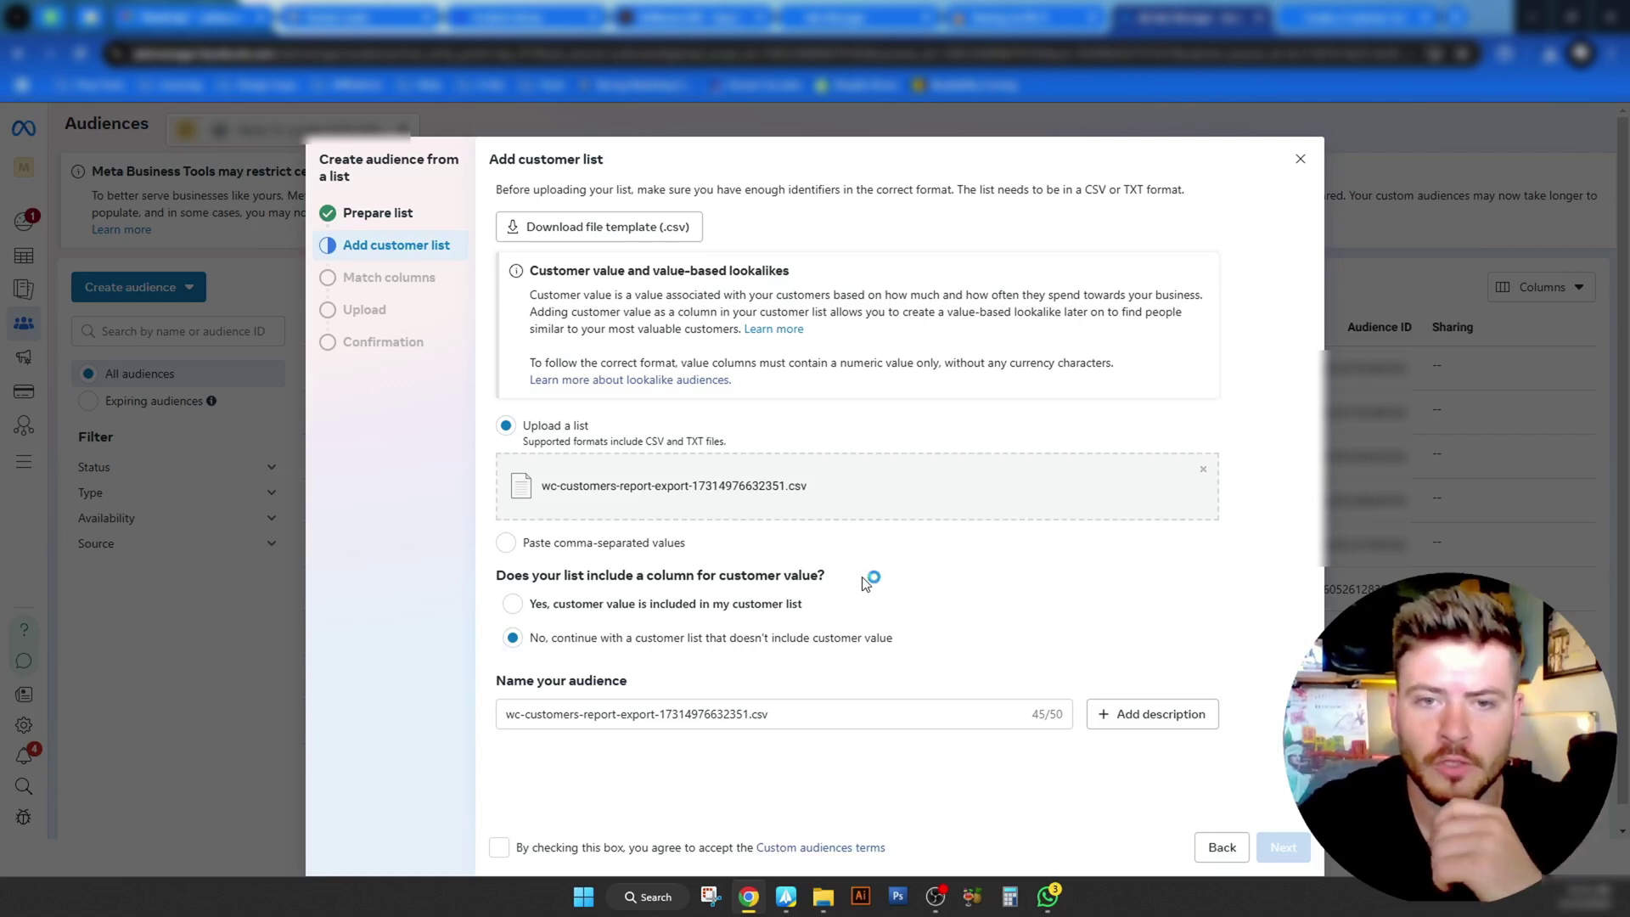
Step: Mark the list as including customer value, use Total Spend as the value column, and continue
click(513, 604)
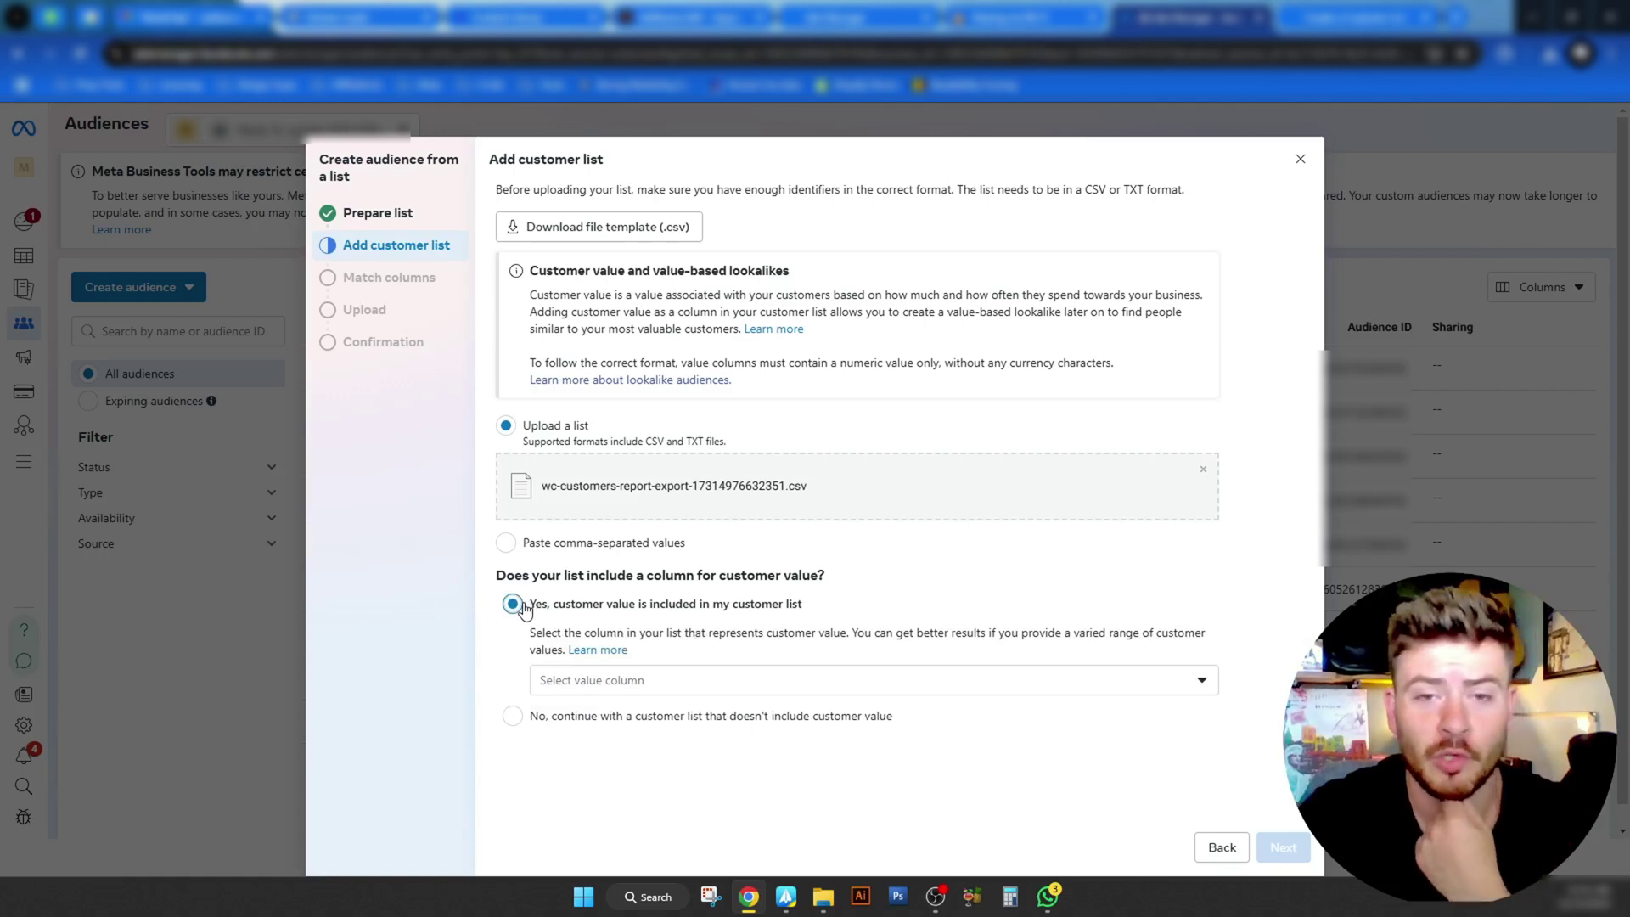
click(661, 685)
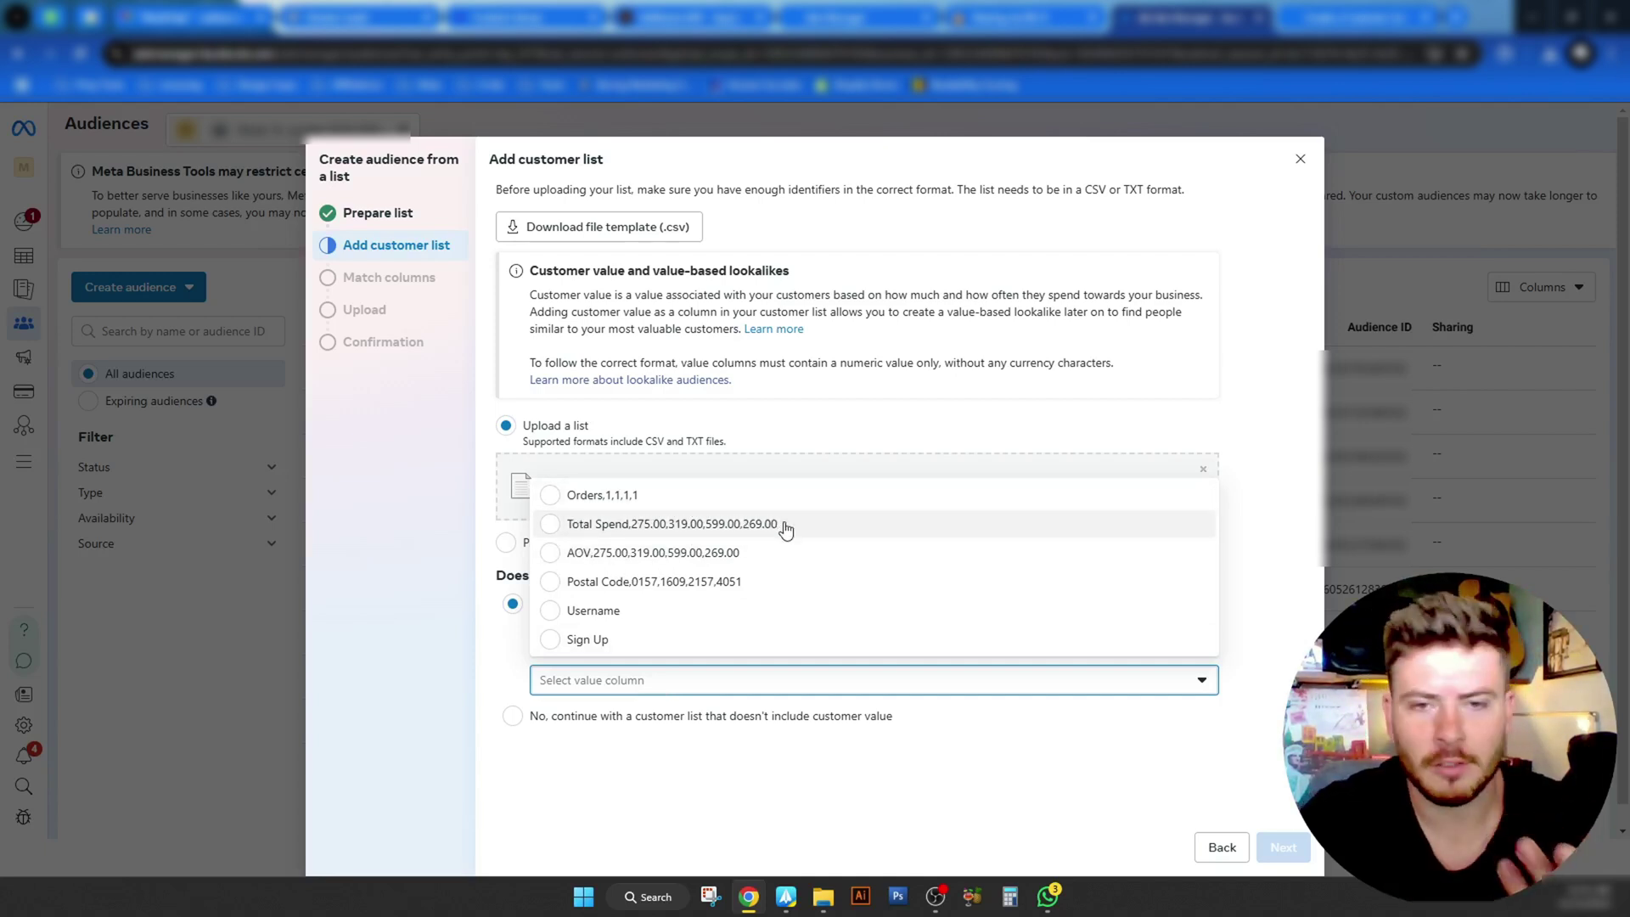
click(671, 523)
scroll(1007, 764, down, 1)
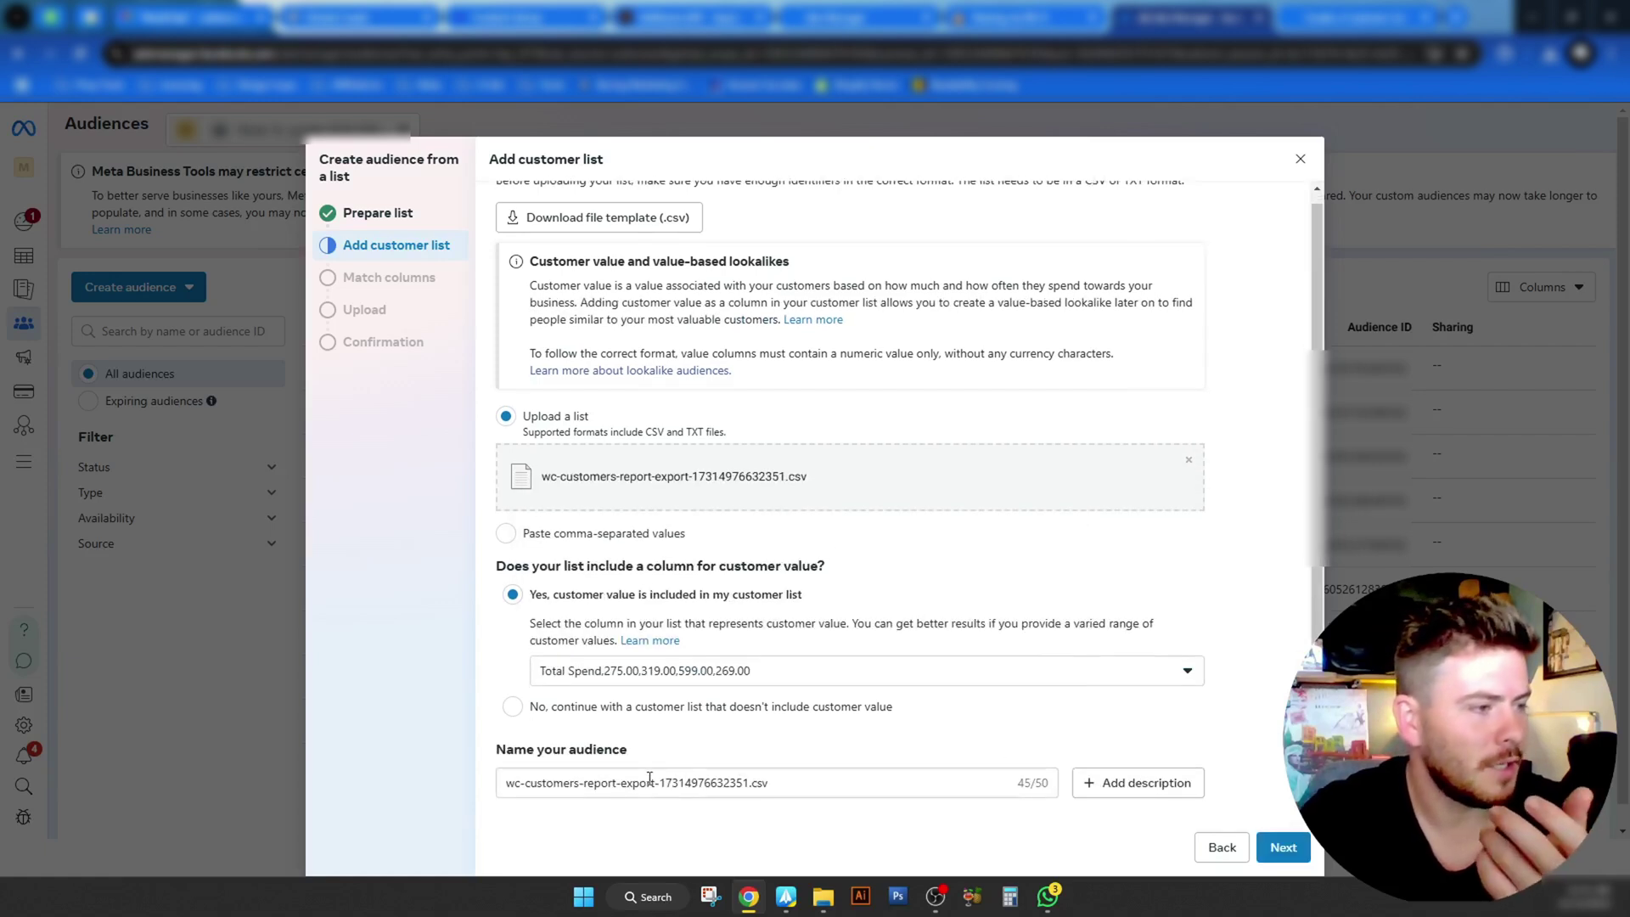
click(806, 783)
key(ctrl+a)
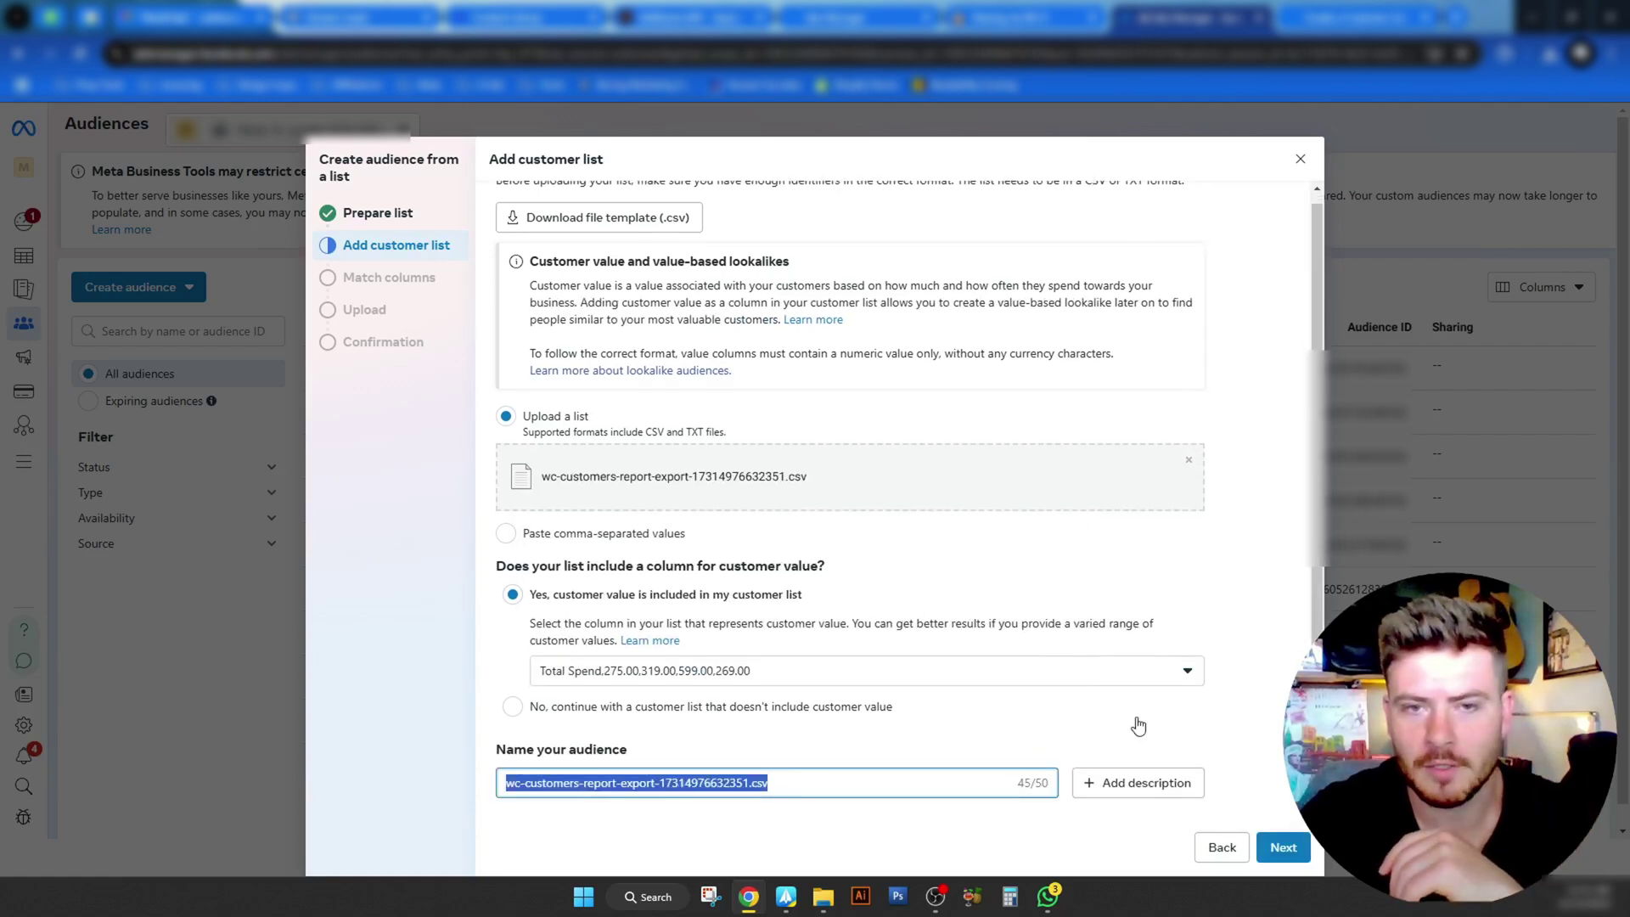
click(1282, 847)
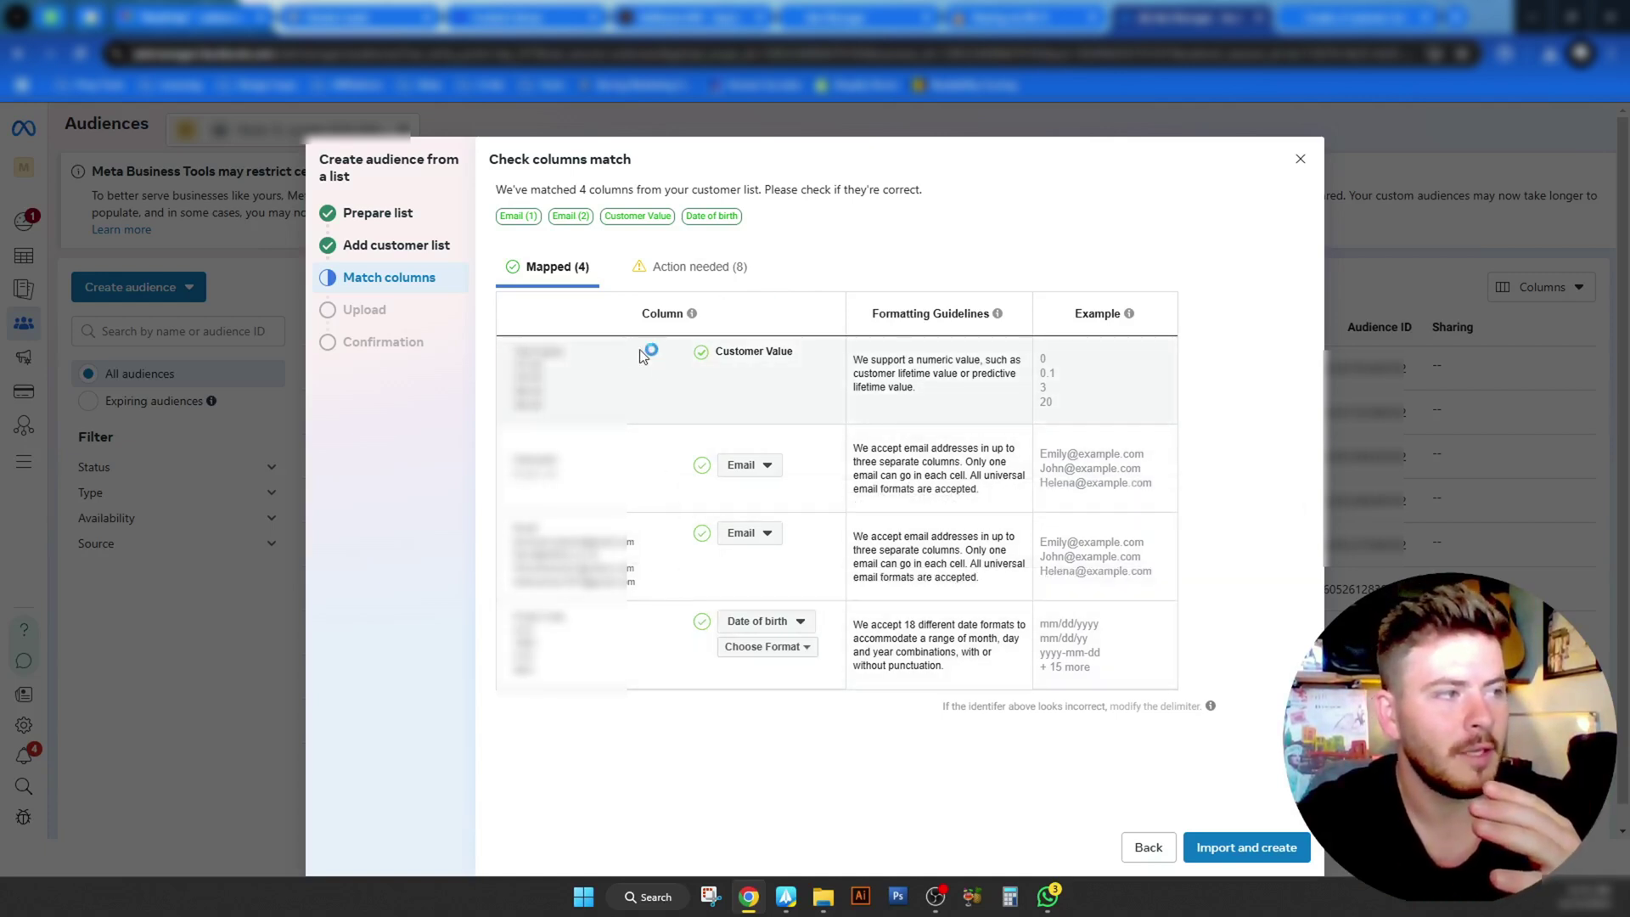
Step: Exclude the first Email column and remap the Date of birth column to ZIP/Postal Code
click(767, 469)
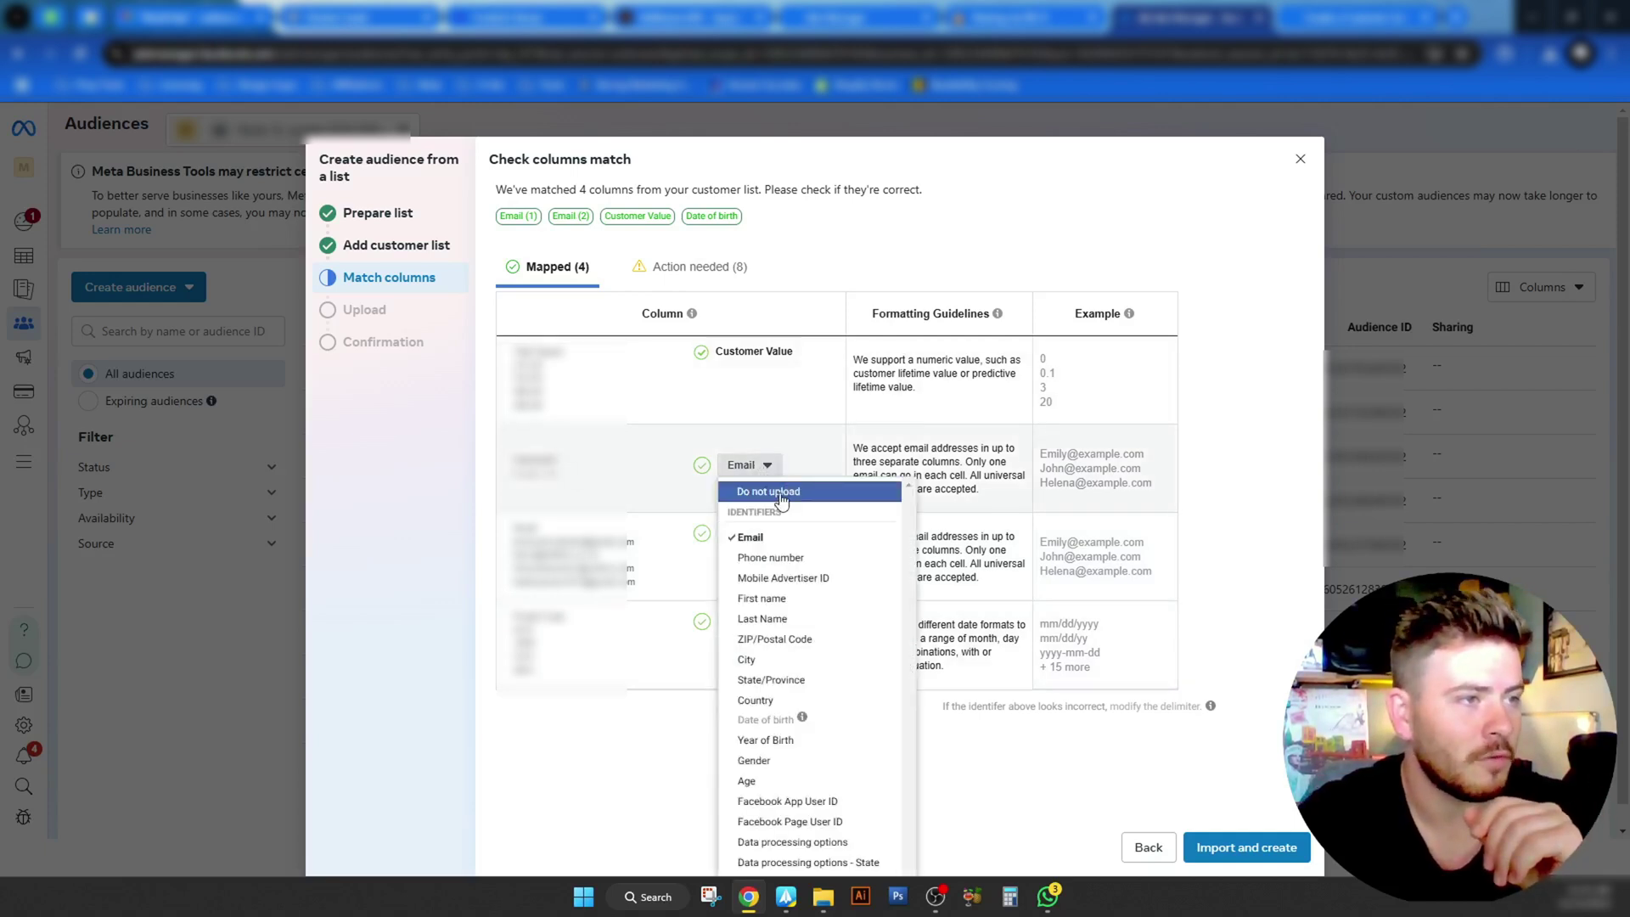
click(799, 492)
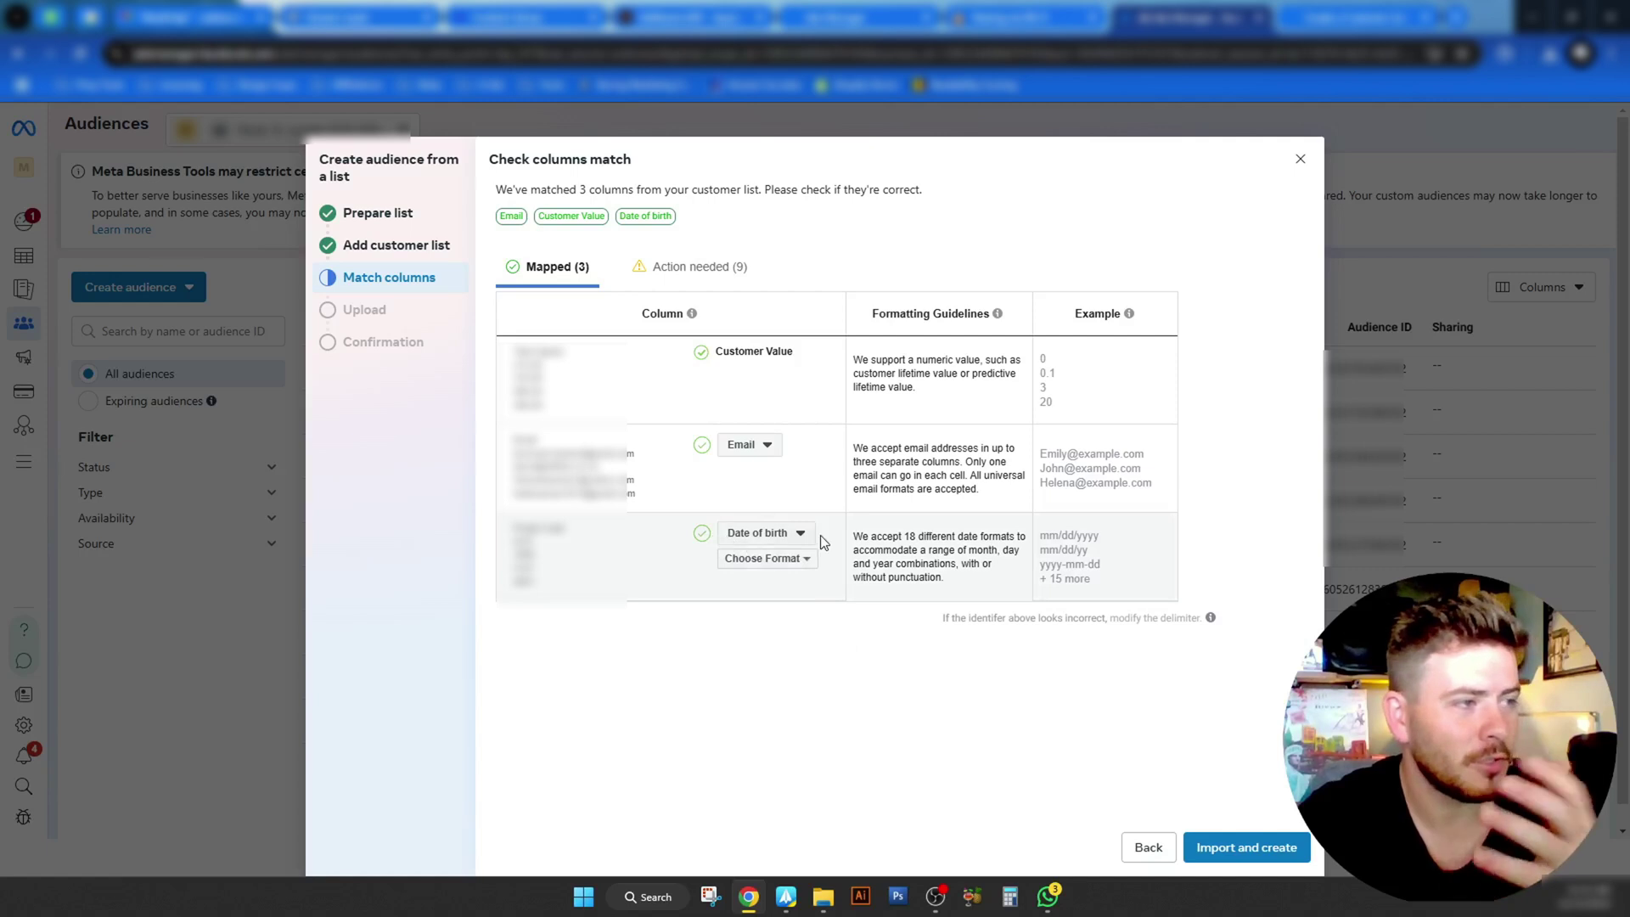
click(798, 535)
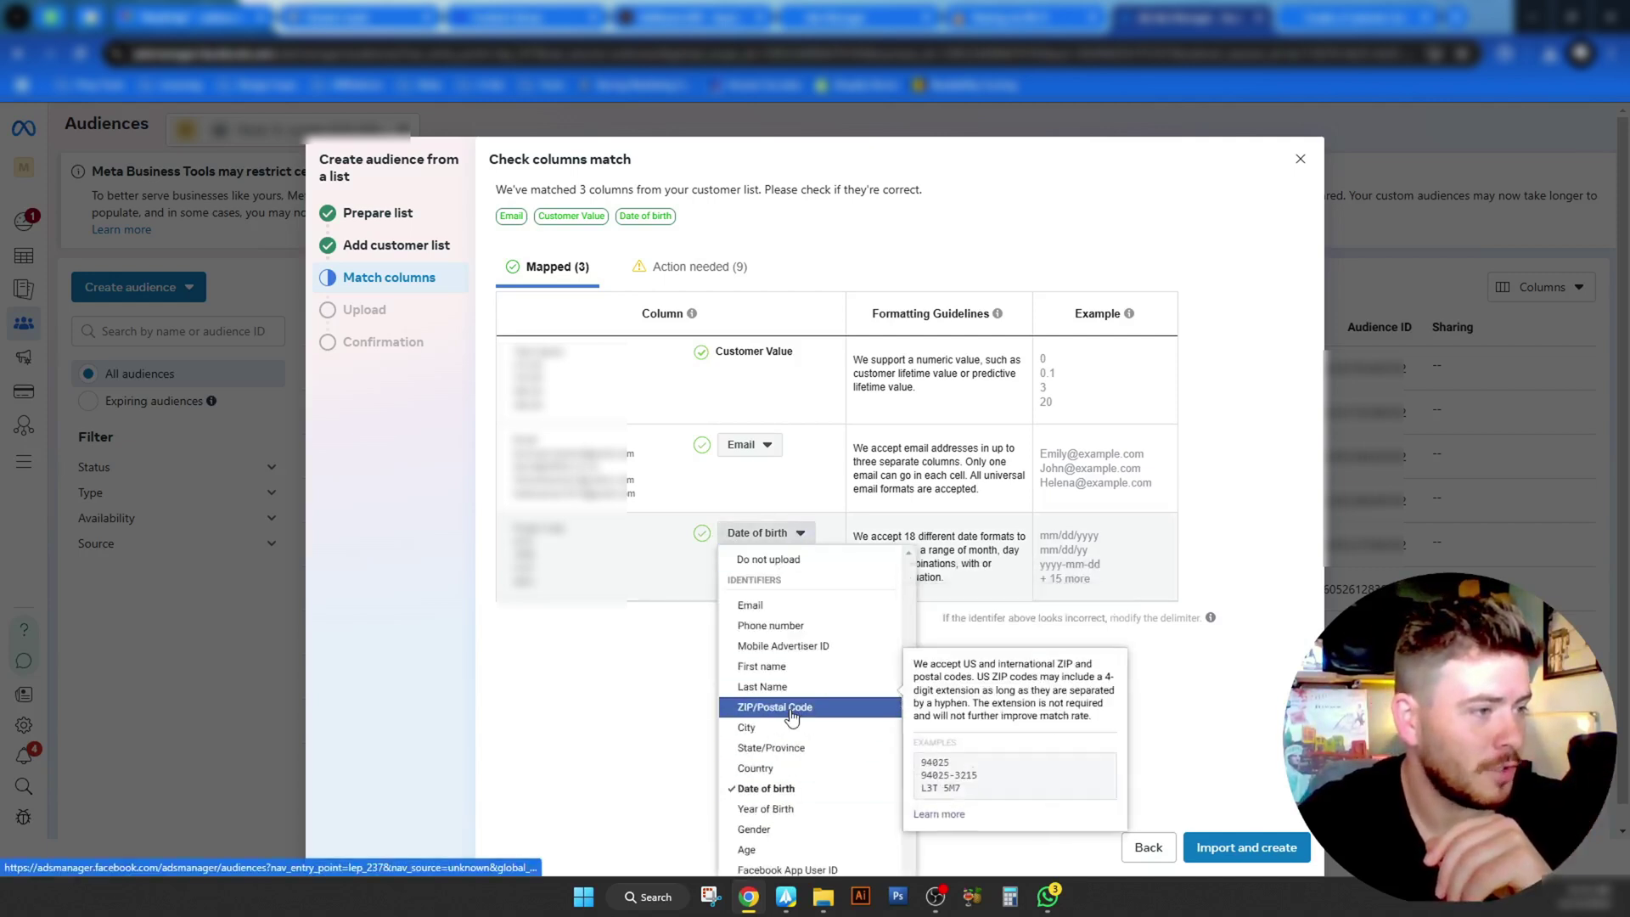
click(821, 710)
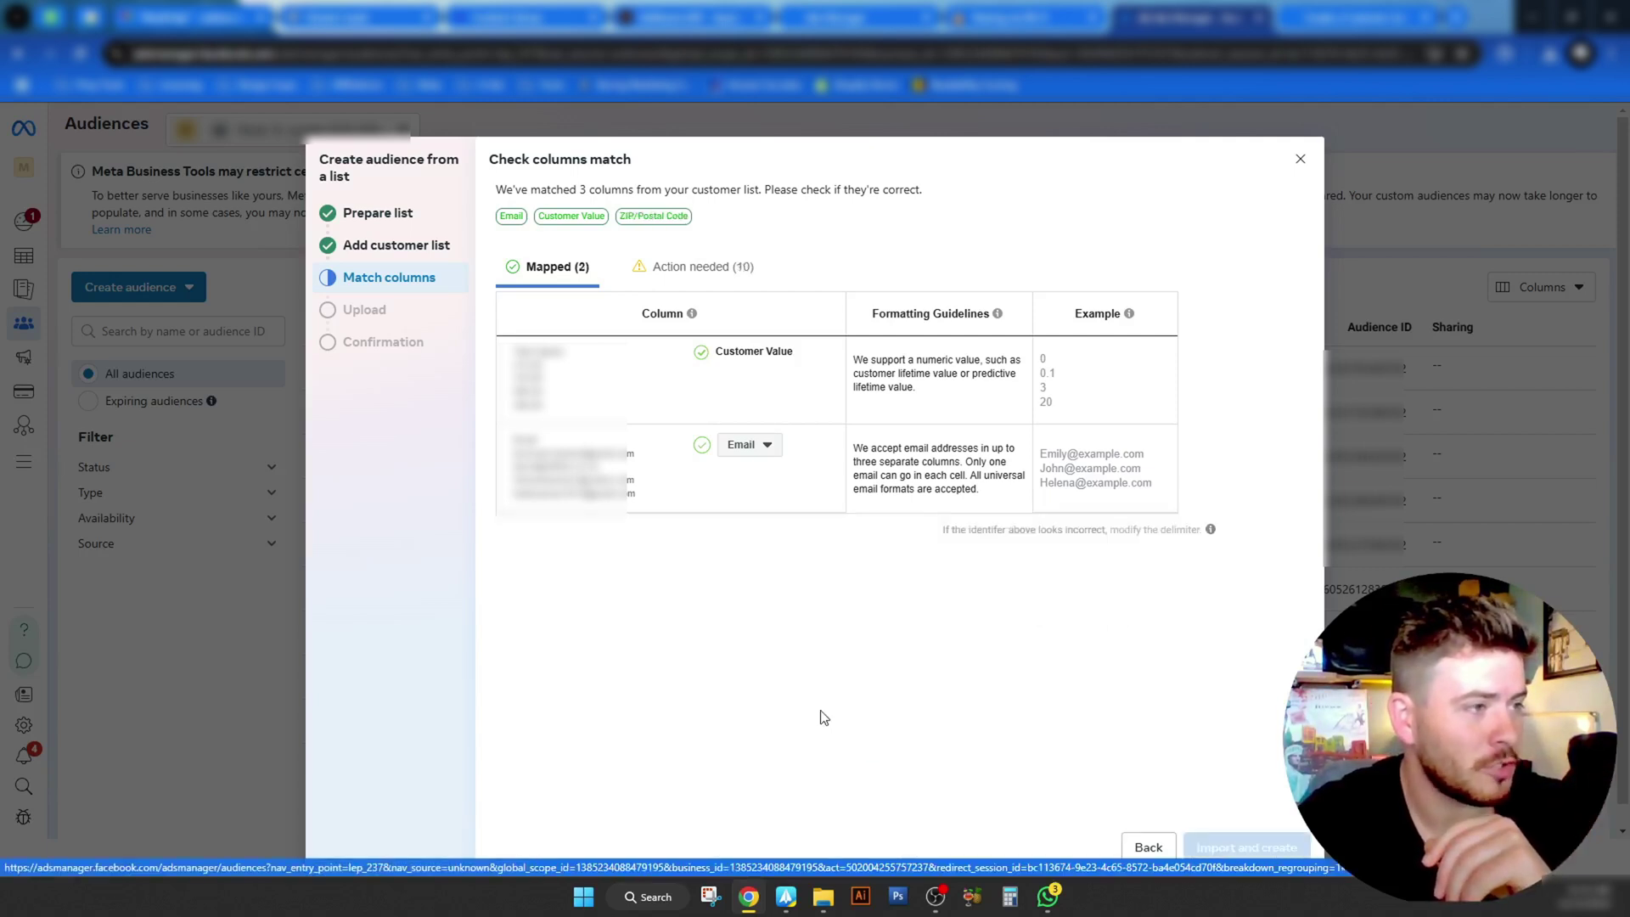
Step: Review the matched columns, then map two unmatched columns to First name and Country
click(716, 272)
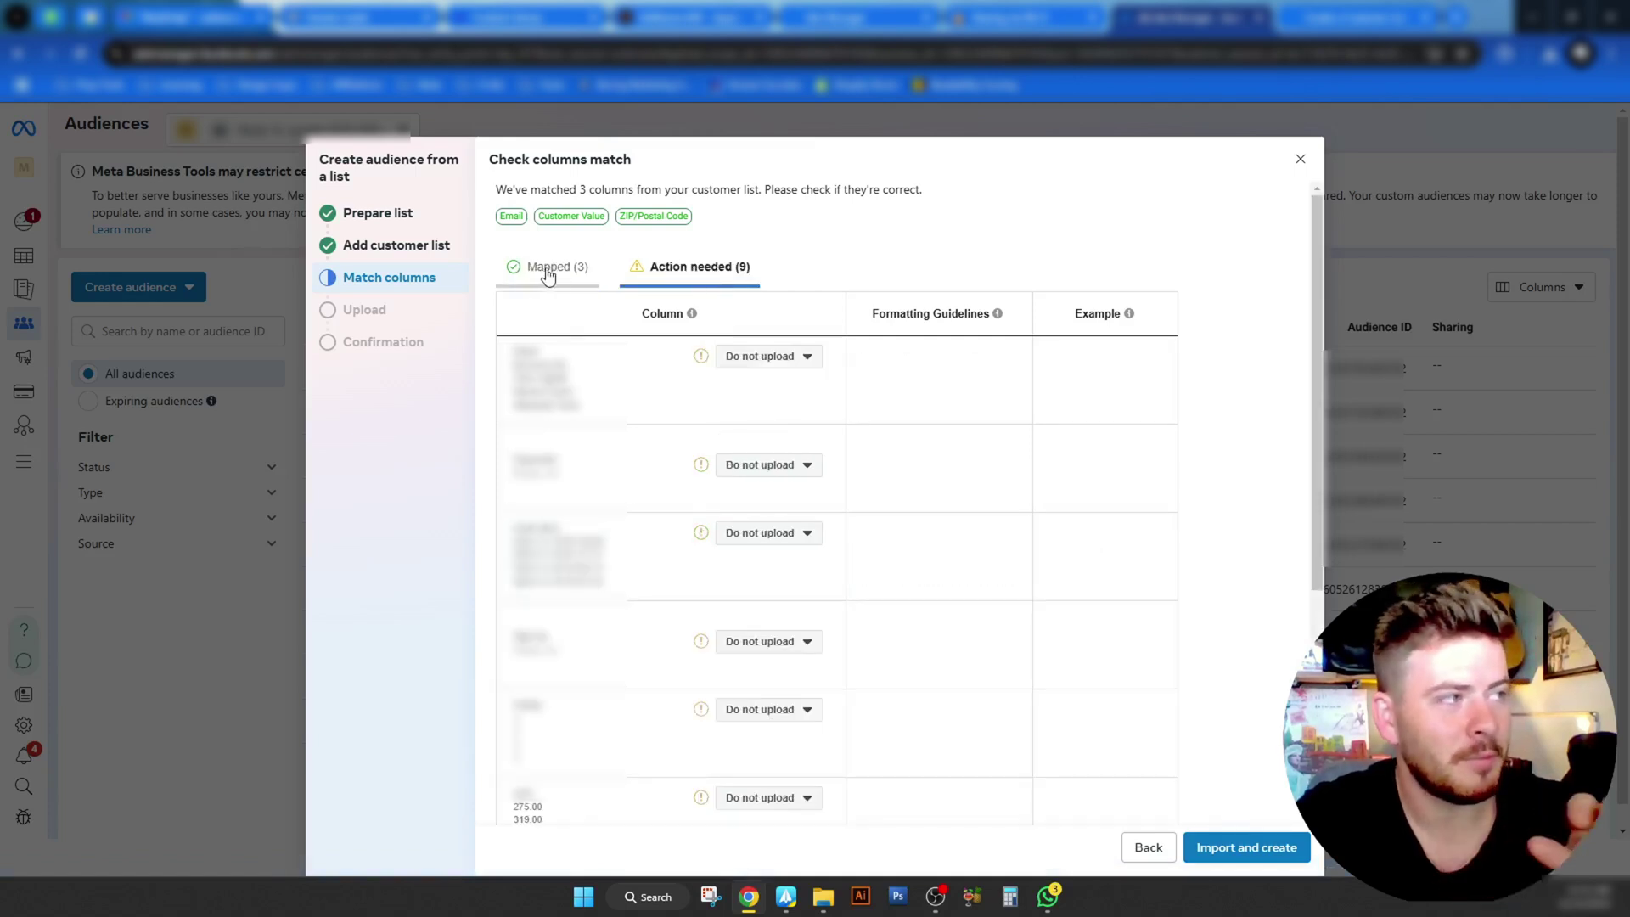
click(546, 269)
click(703, 272)
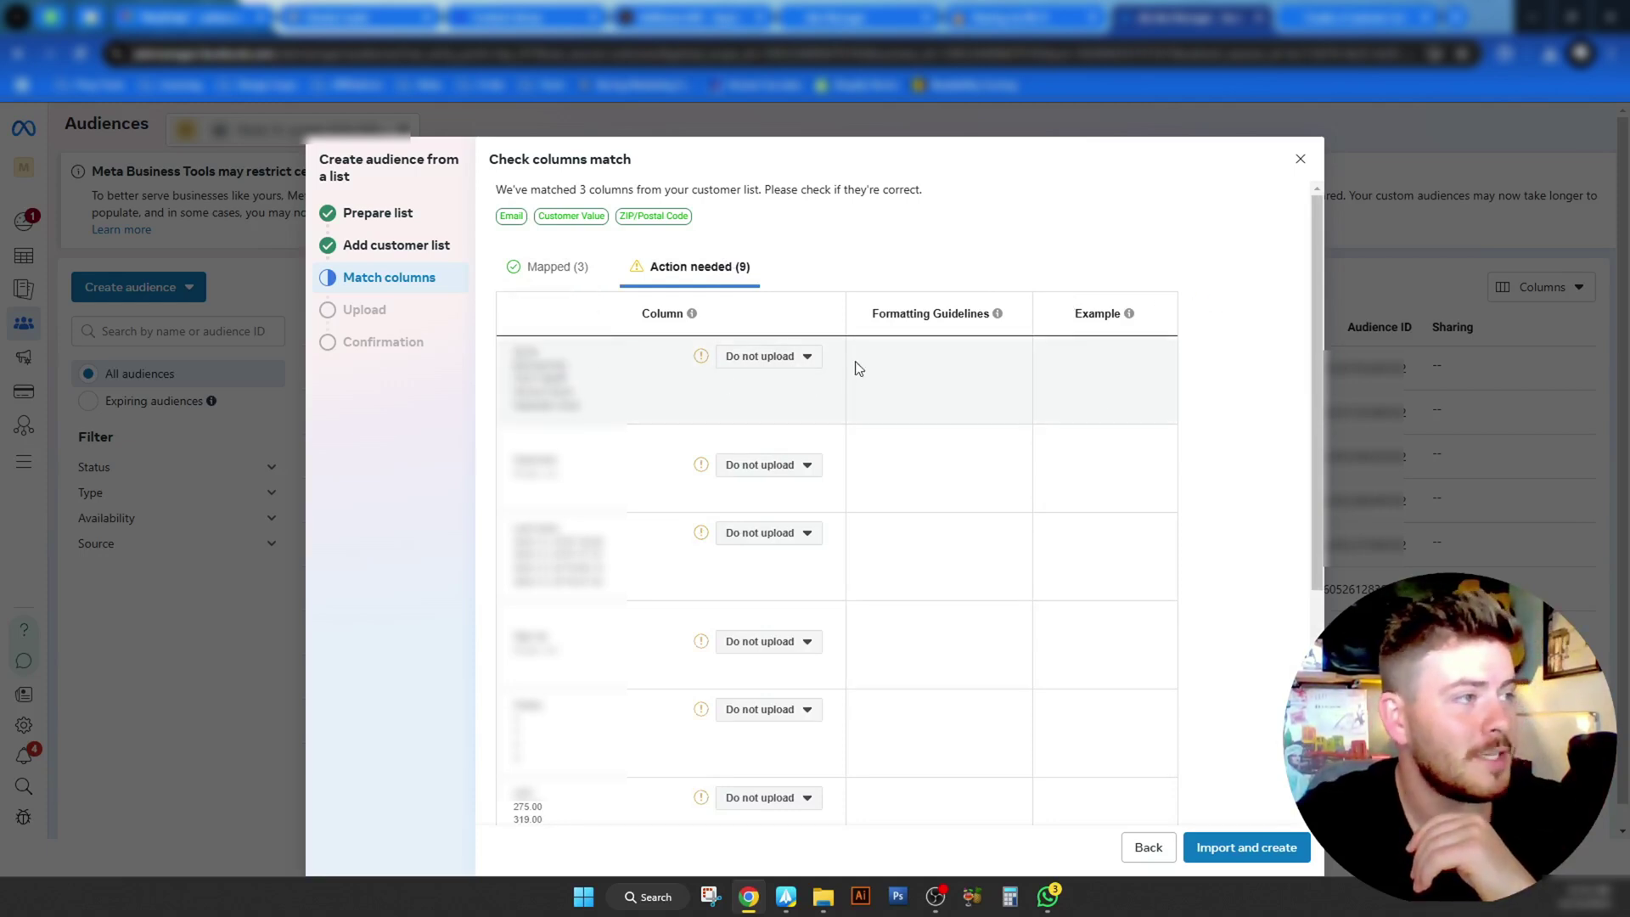
click(775, 357)
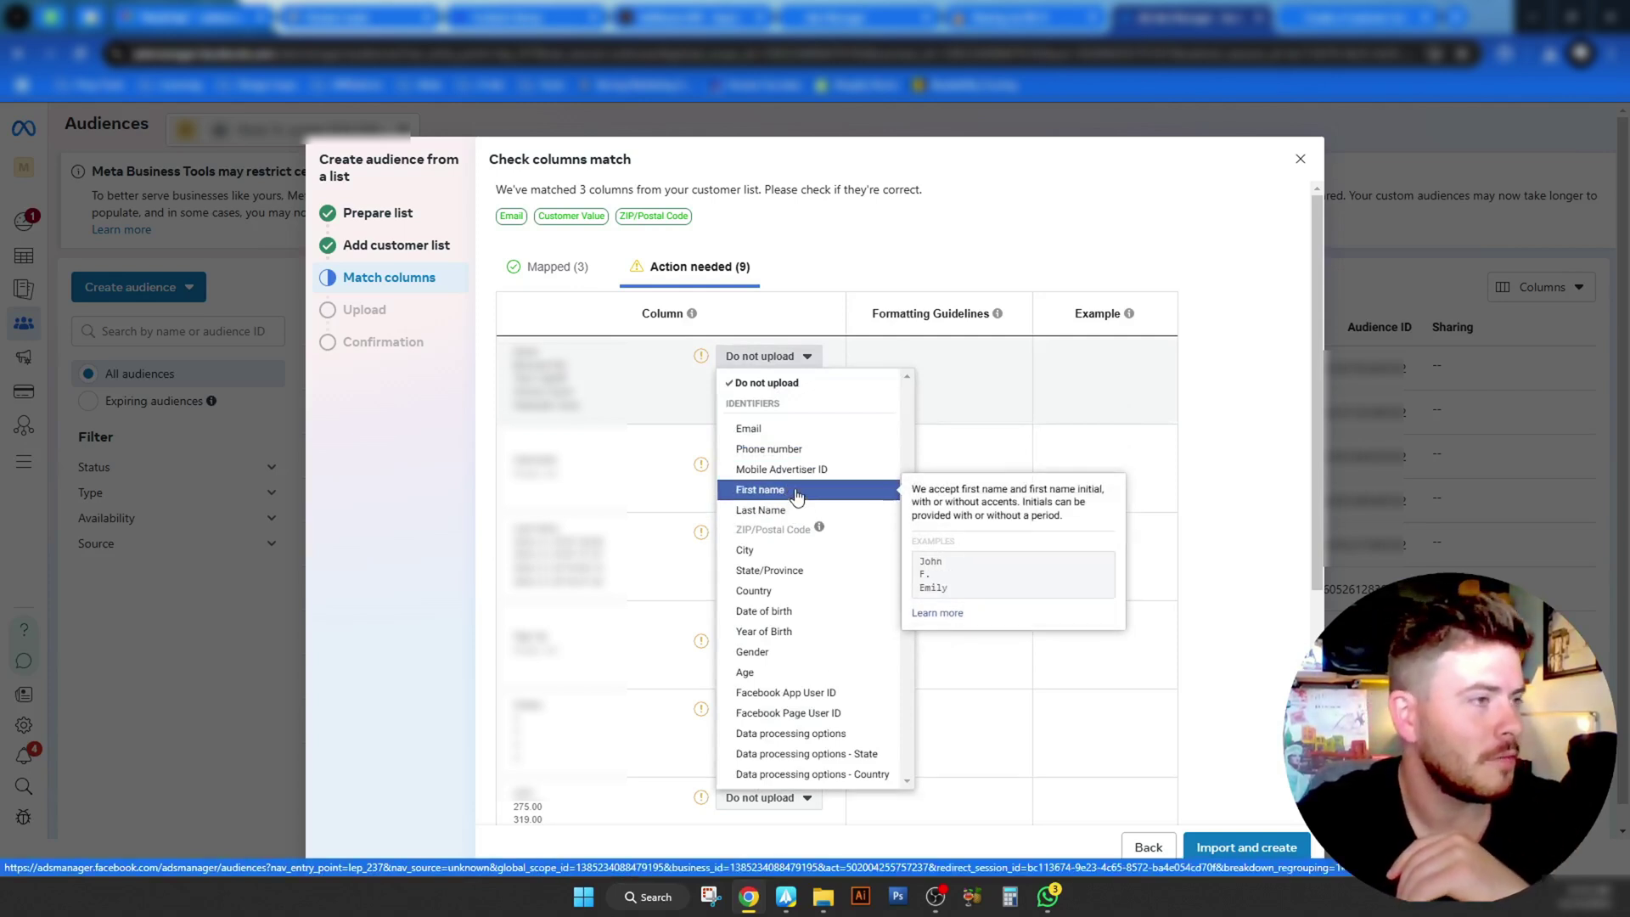
click(795, 497)
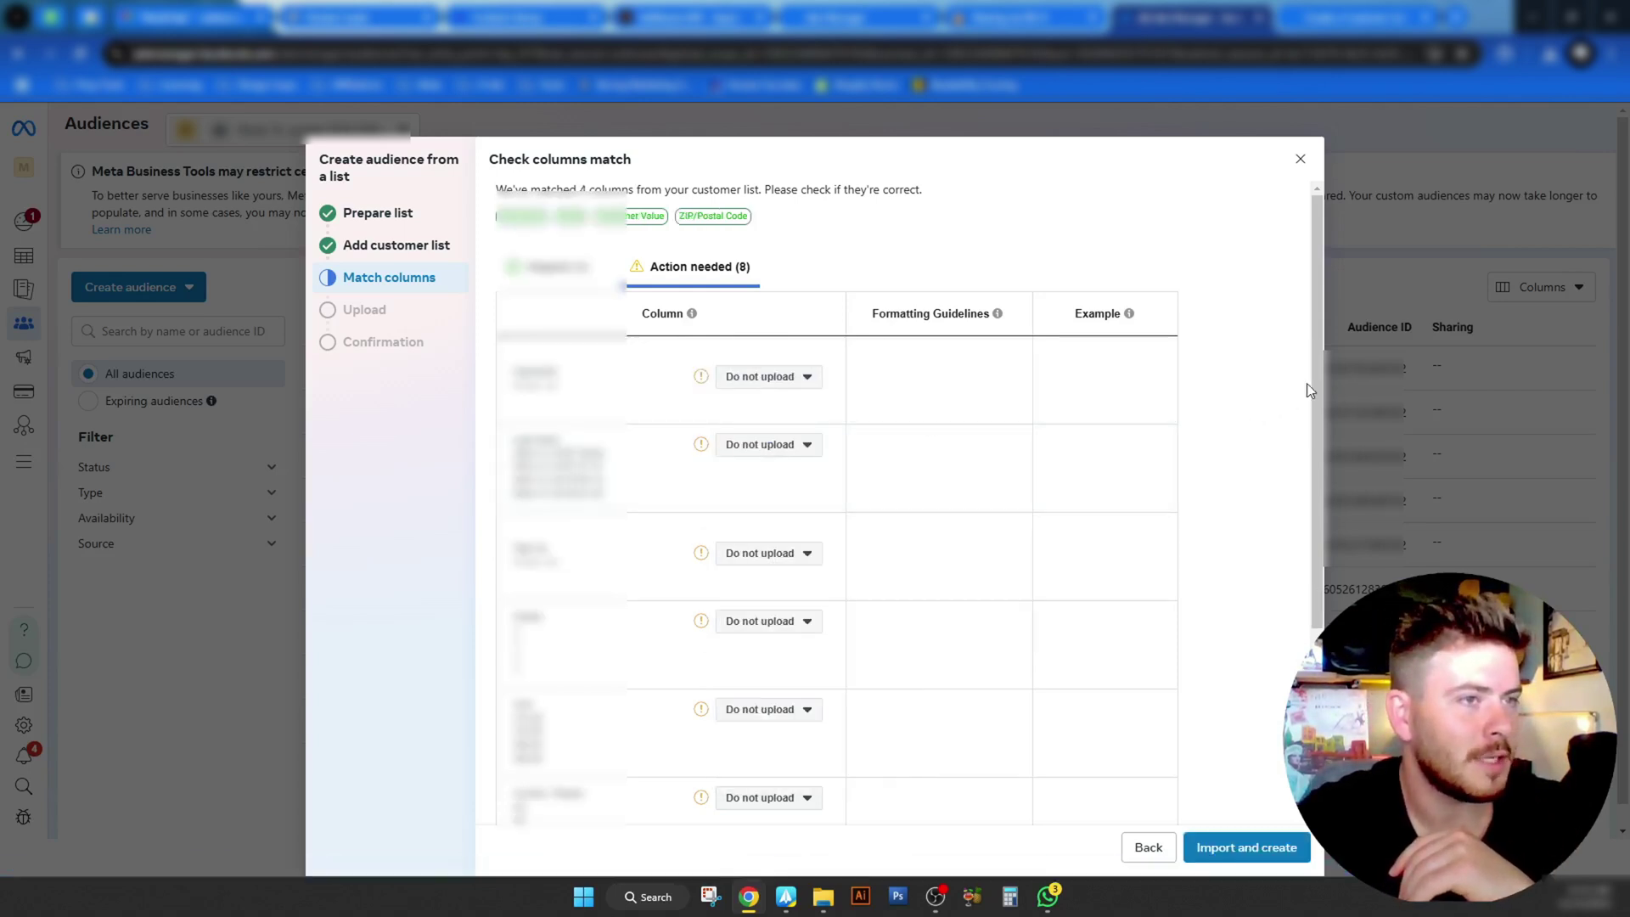
drag(1317, 424, 1314, 614)
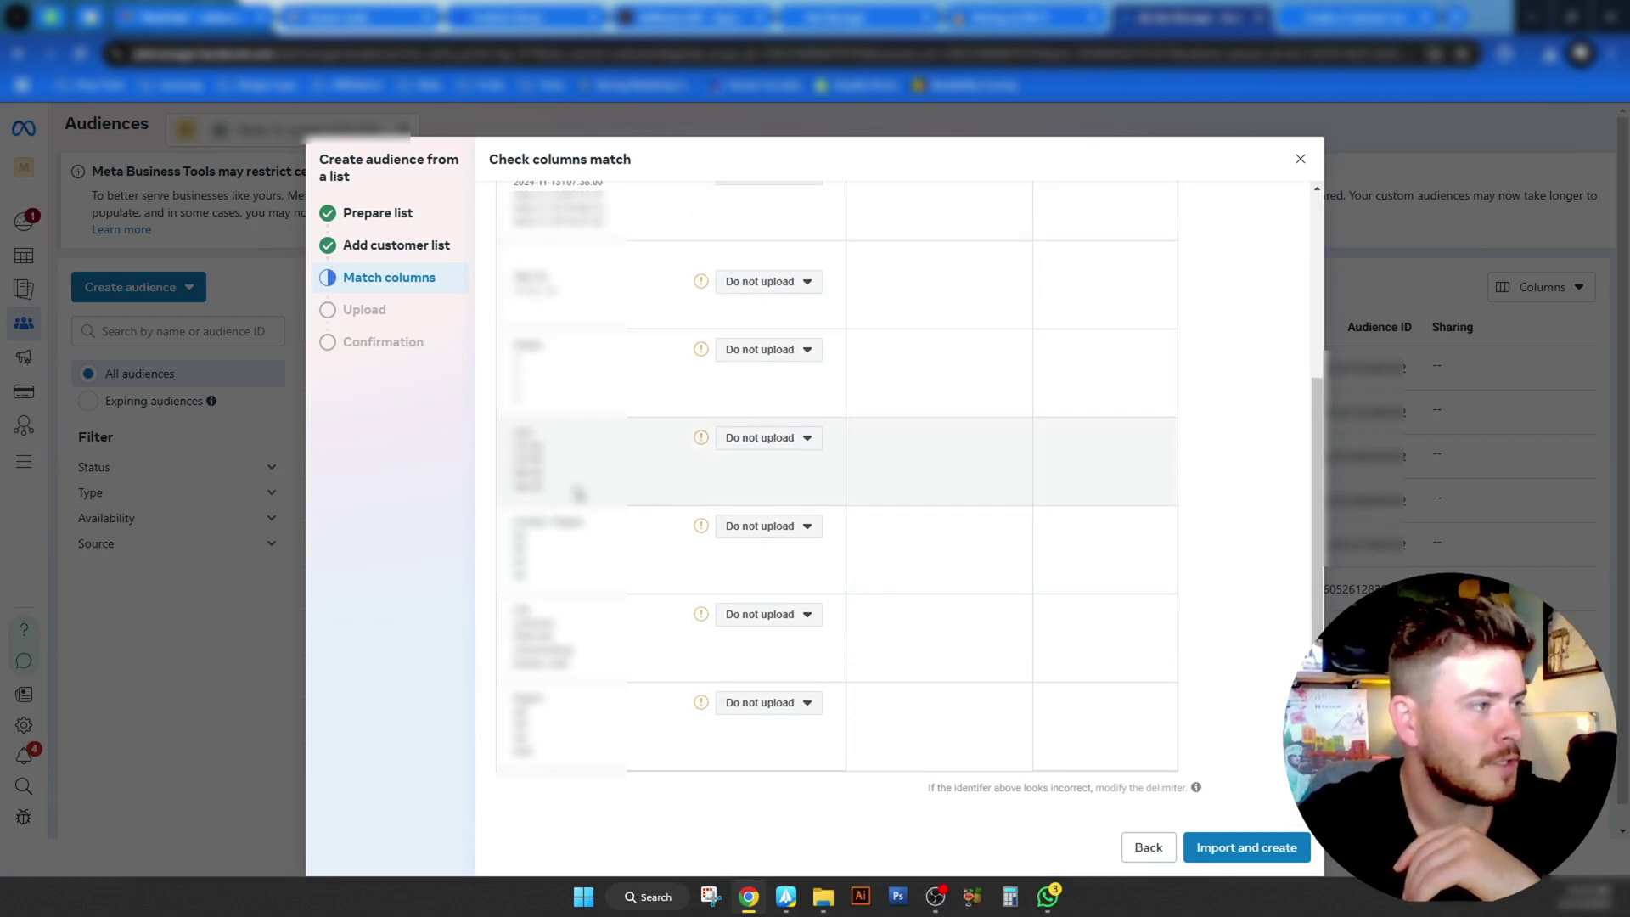
click(808, 528)
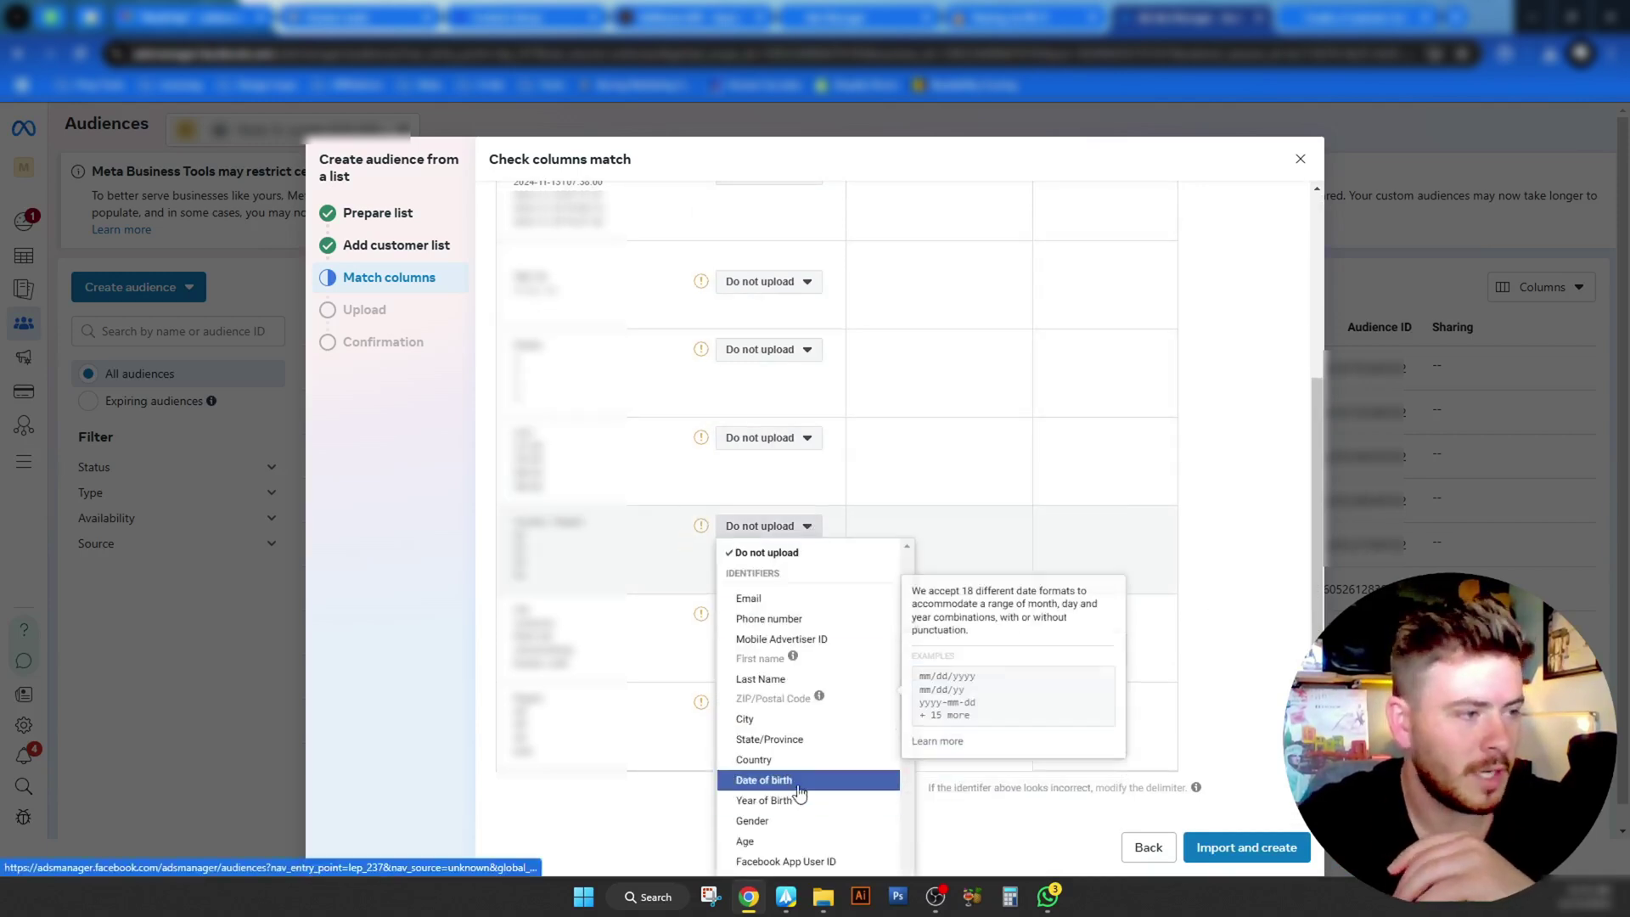
click(771, 760)
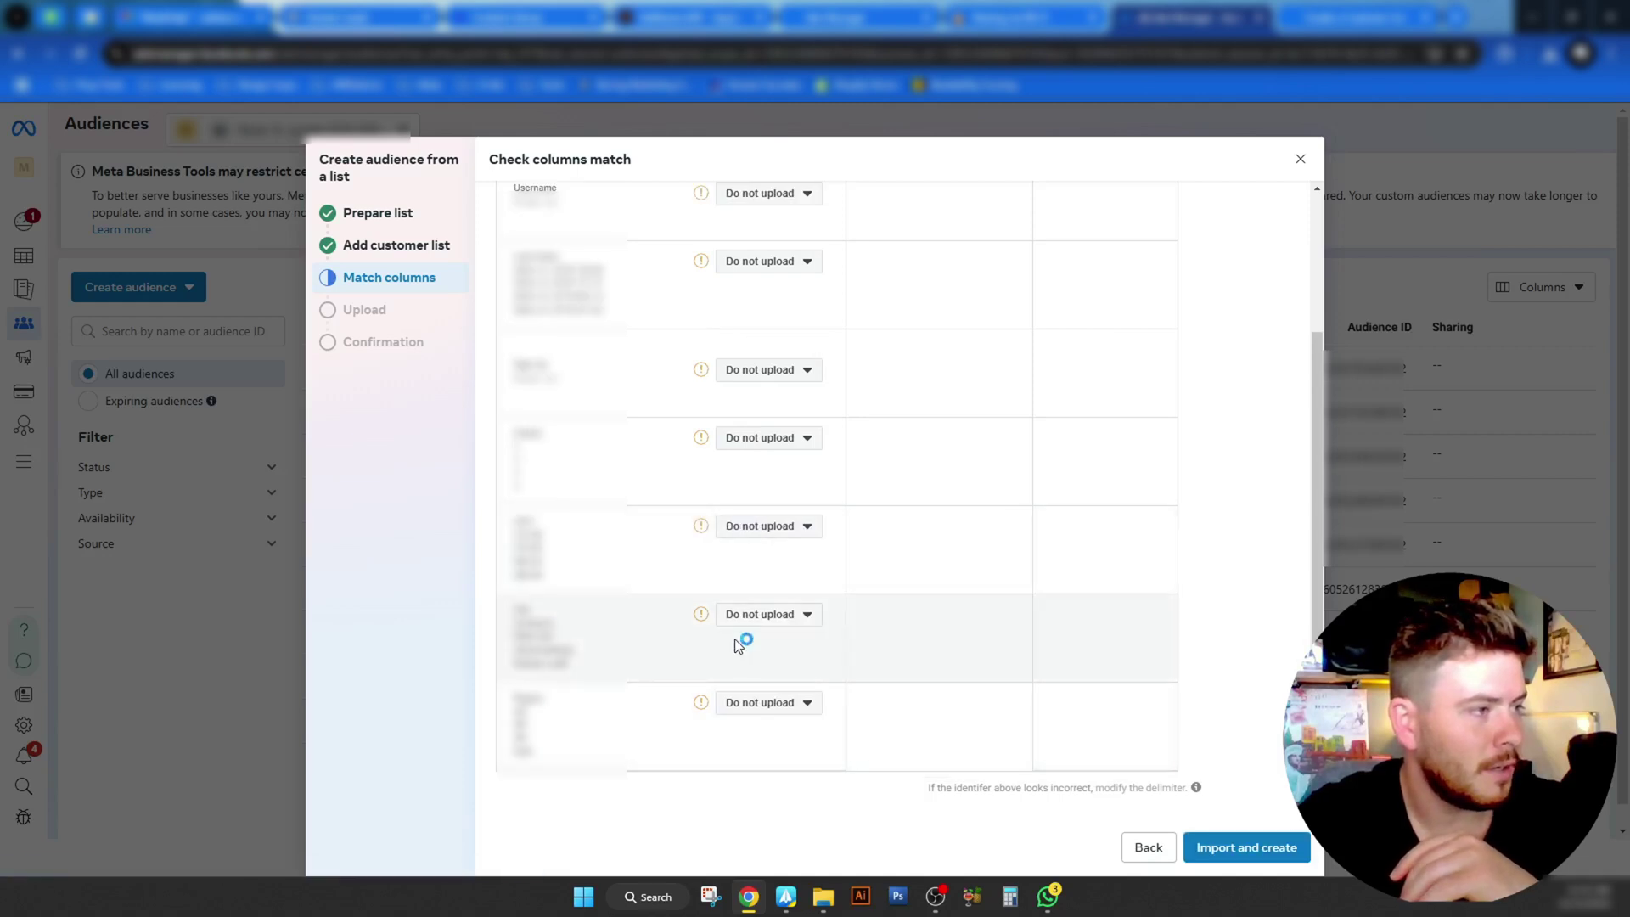
Step: Map the last unmatched columns to City and State/Province, then import and create the audience
click(790, 616)
click(777, 368)
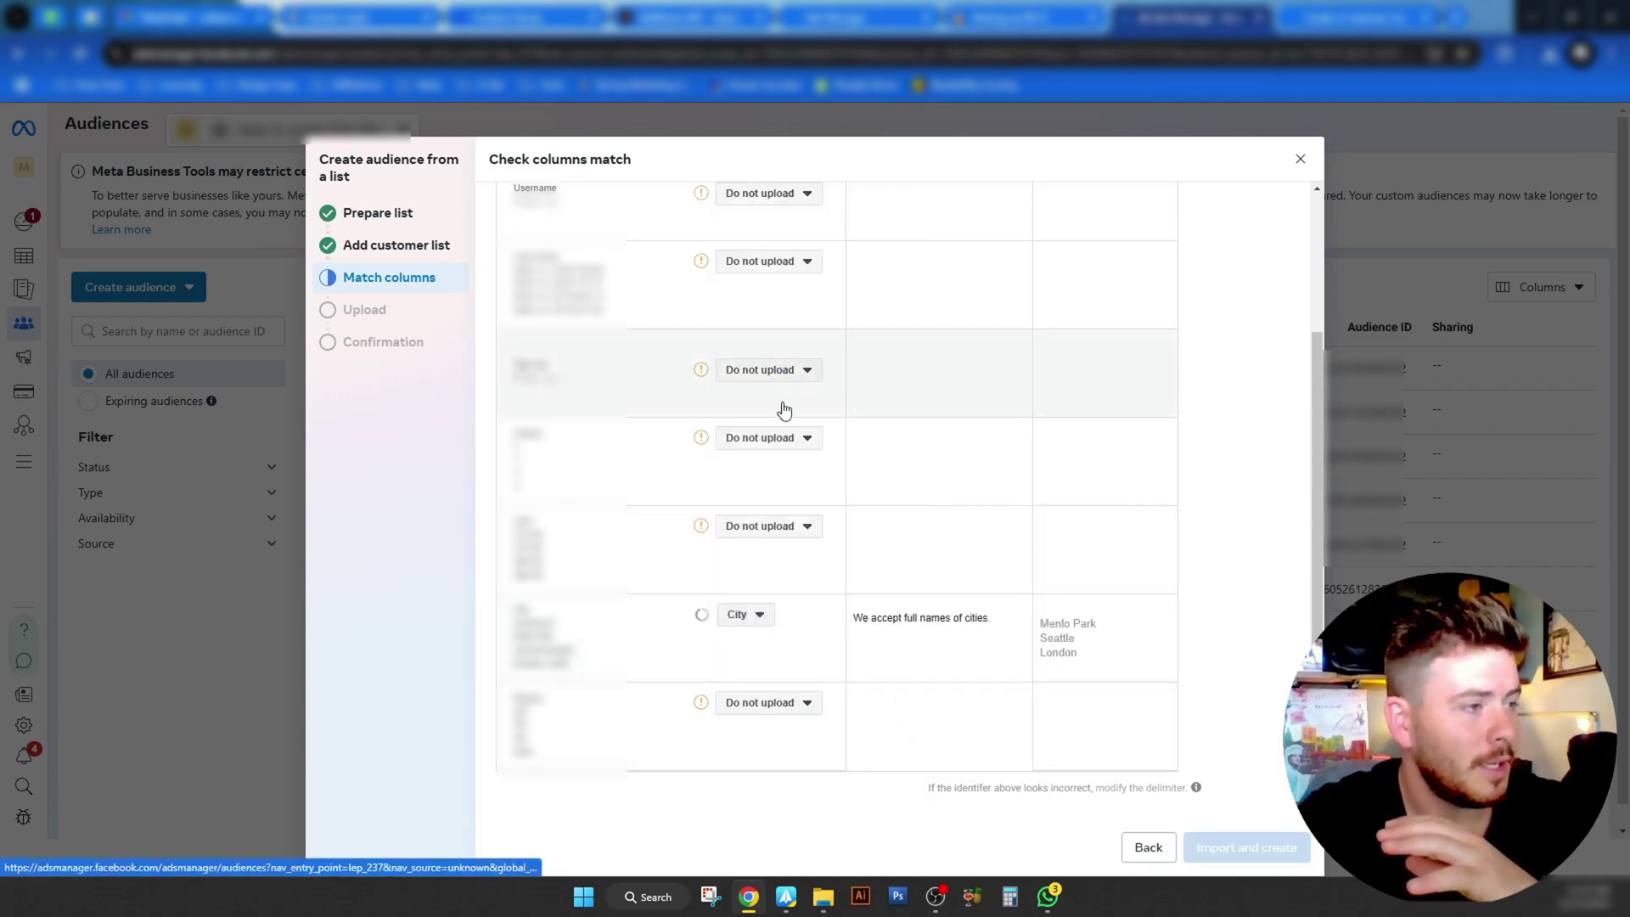
click(775, 702)
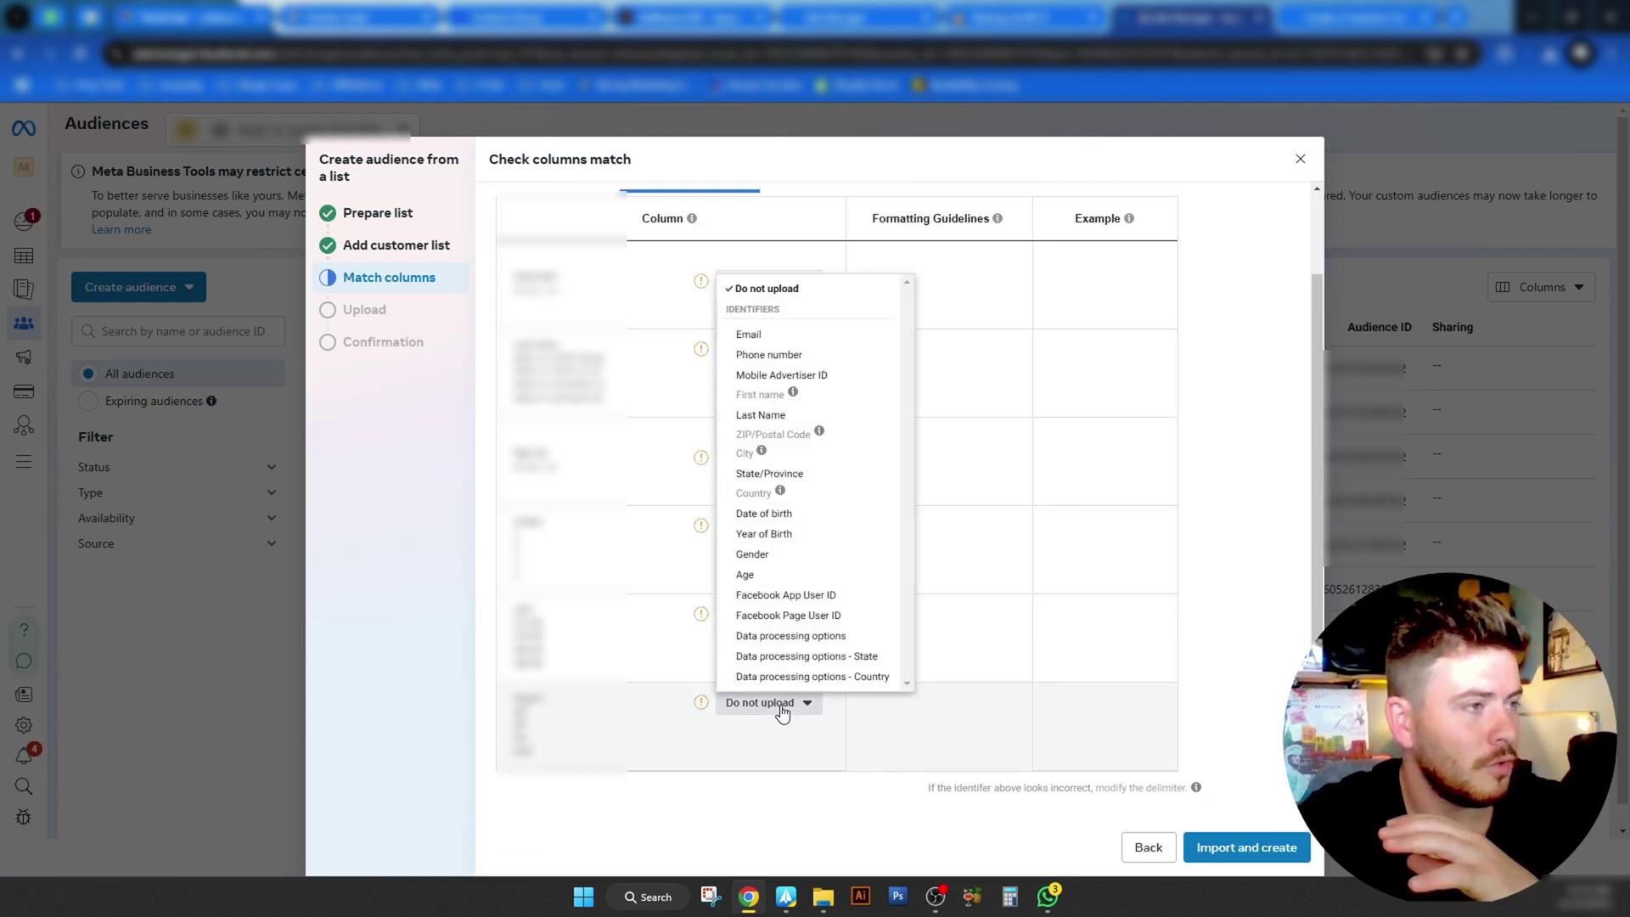
click(813, 480)
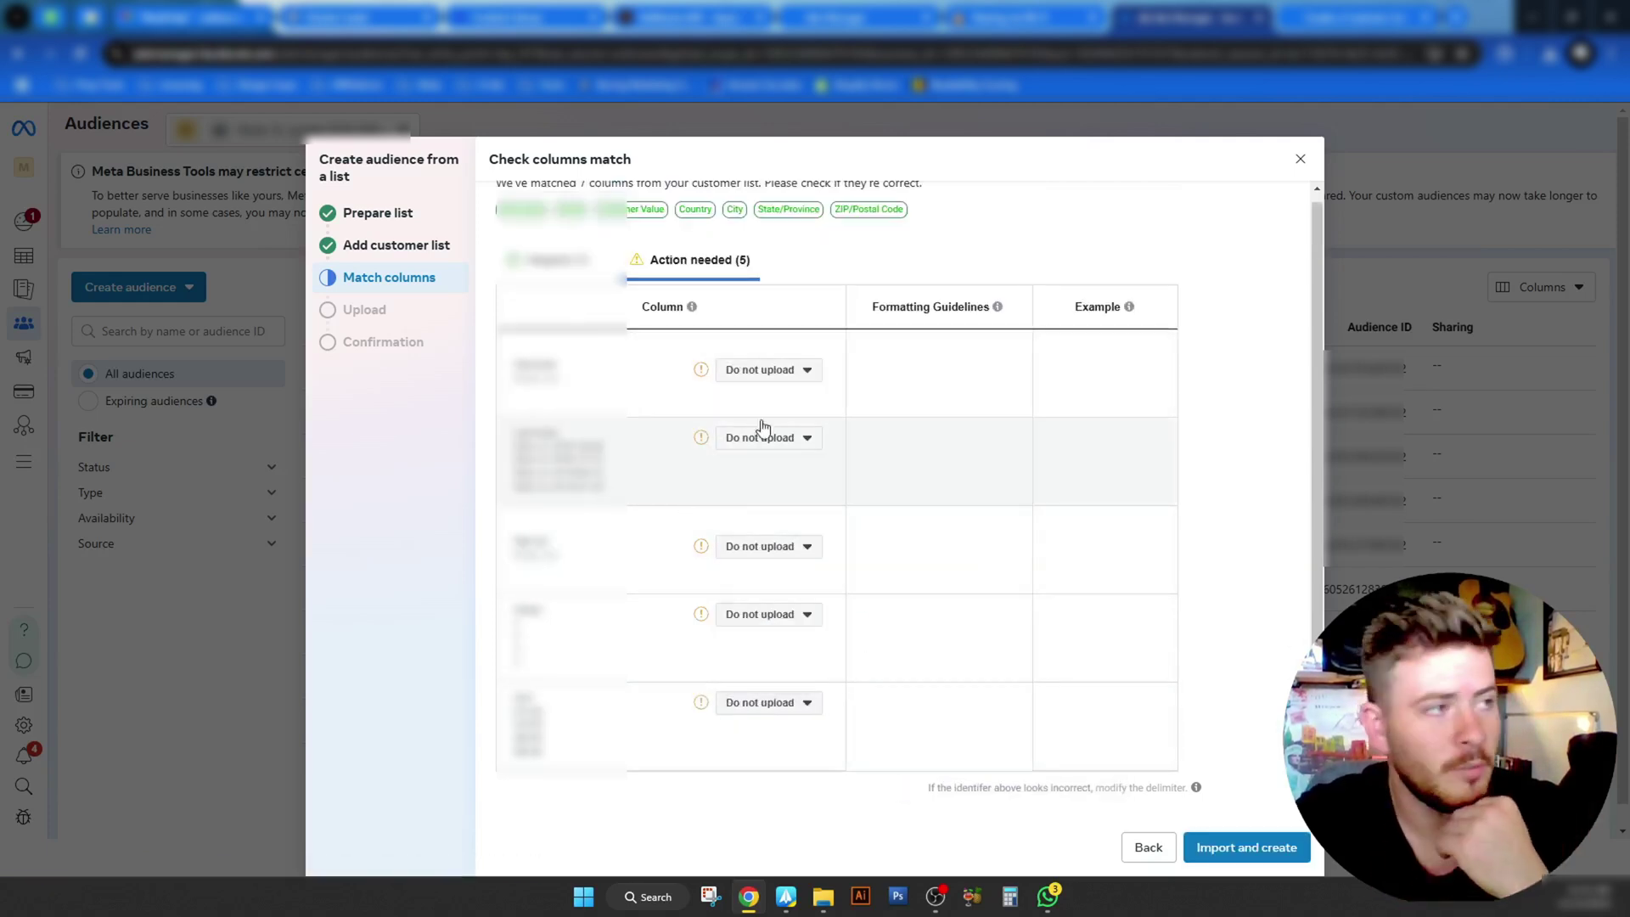
scroll(1290, 535, down, 2)
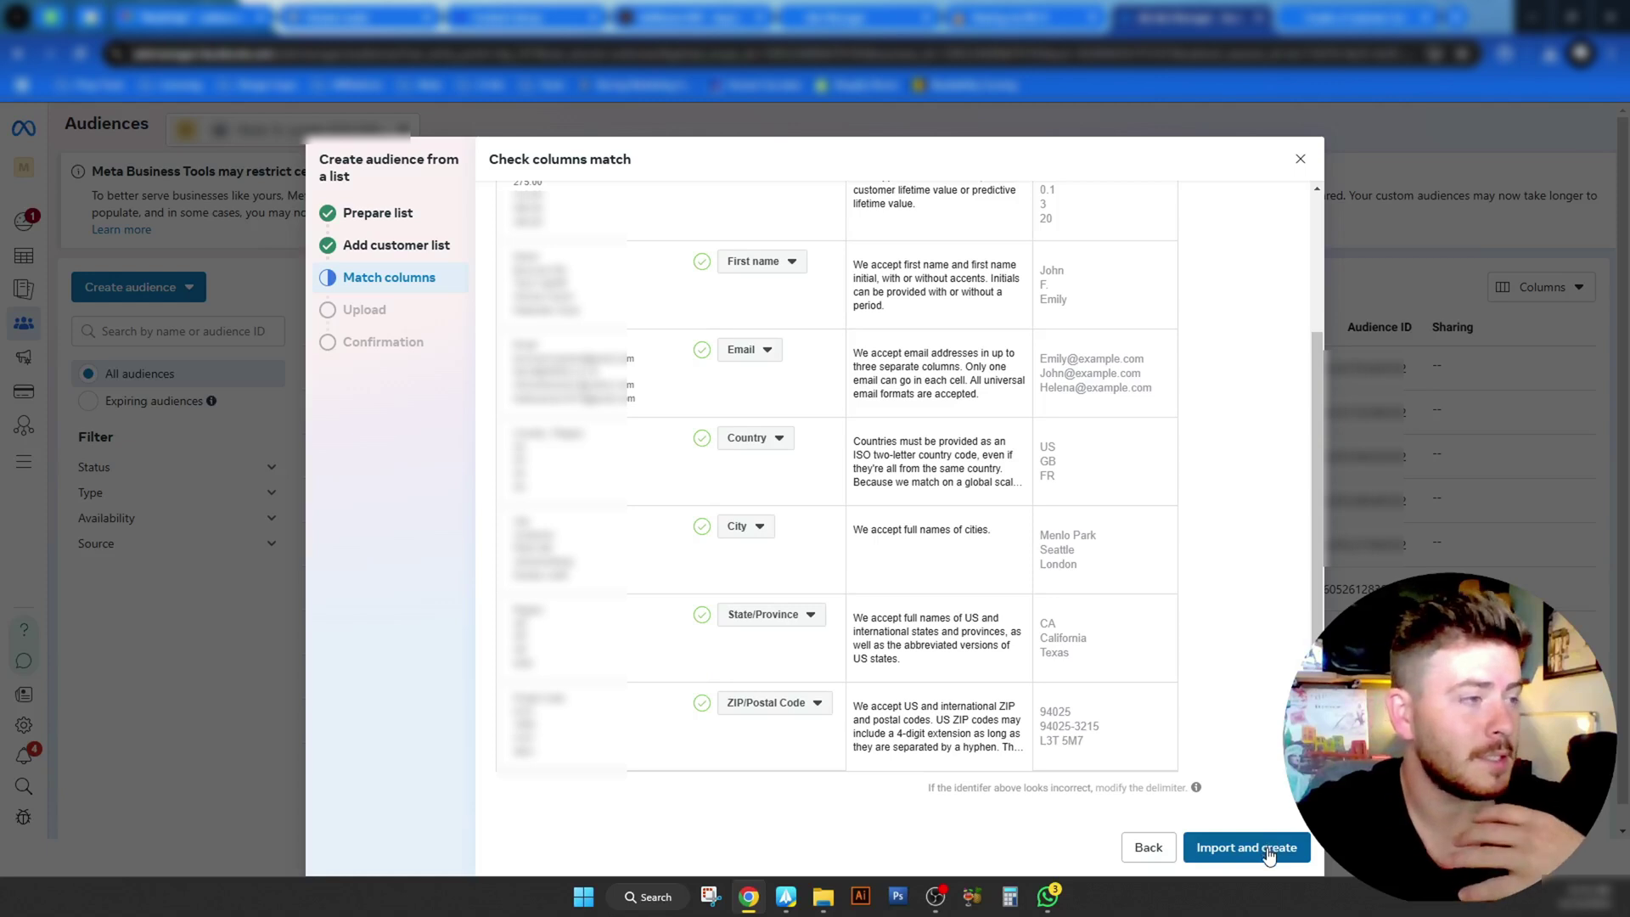
click(1269, 848)
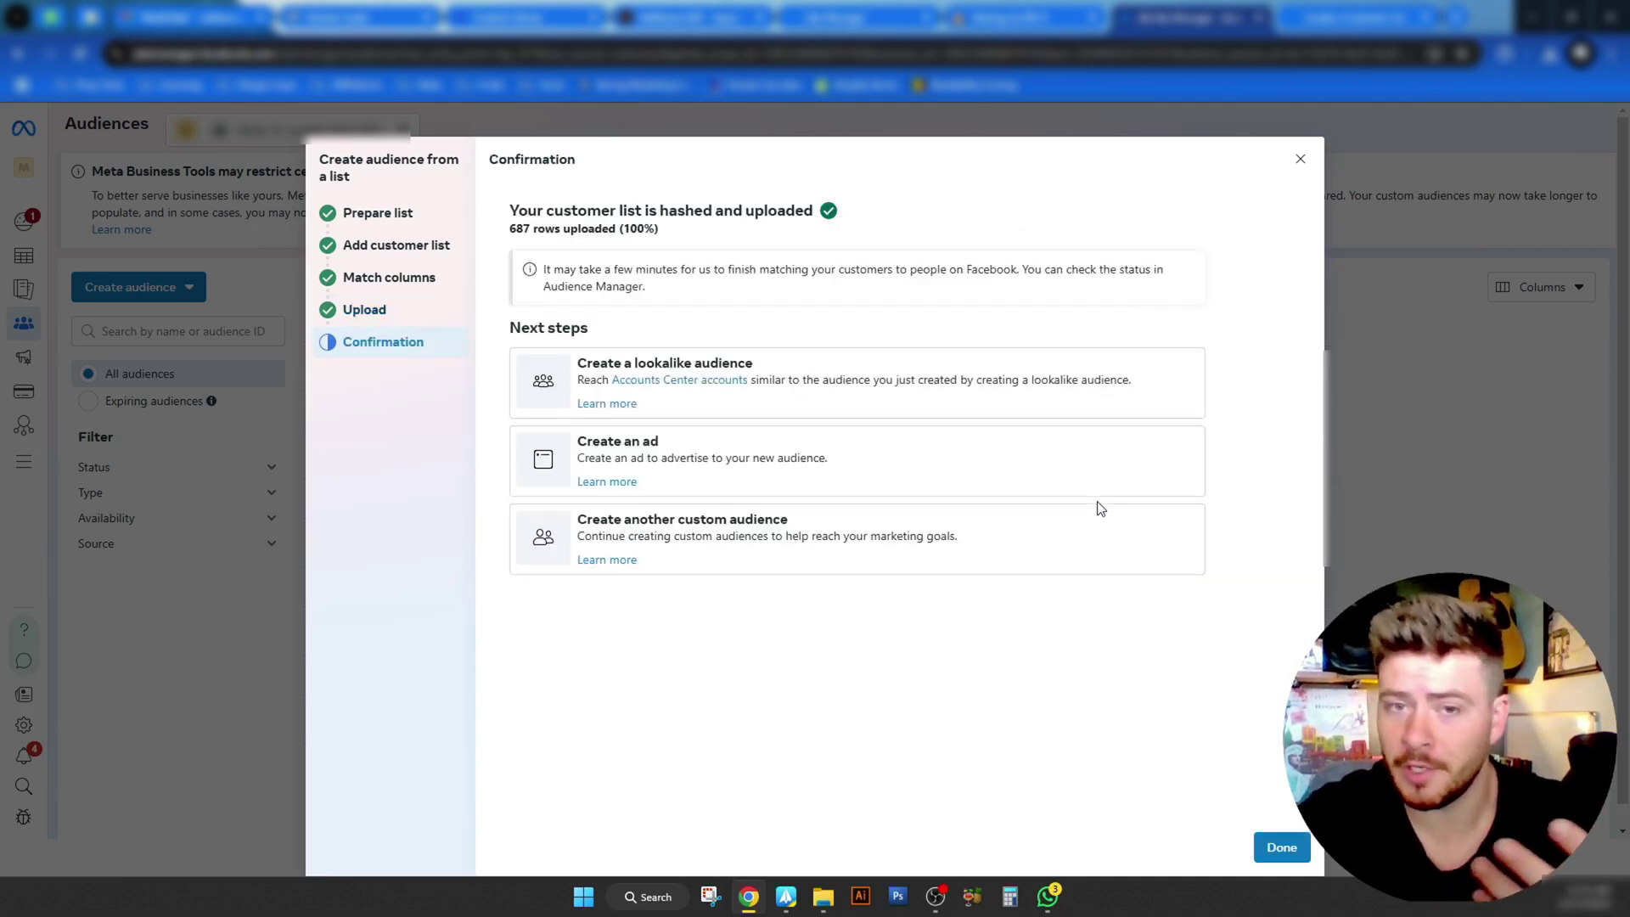
Step: Close the upload confirmation and locate the new audience in the Audiences list
click(1282, 847)
mouse_move(340, 364)
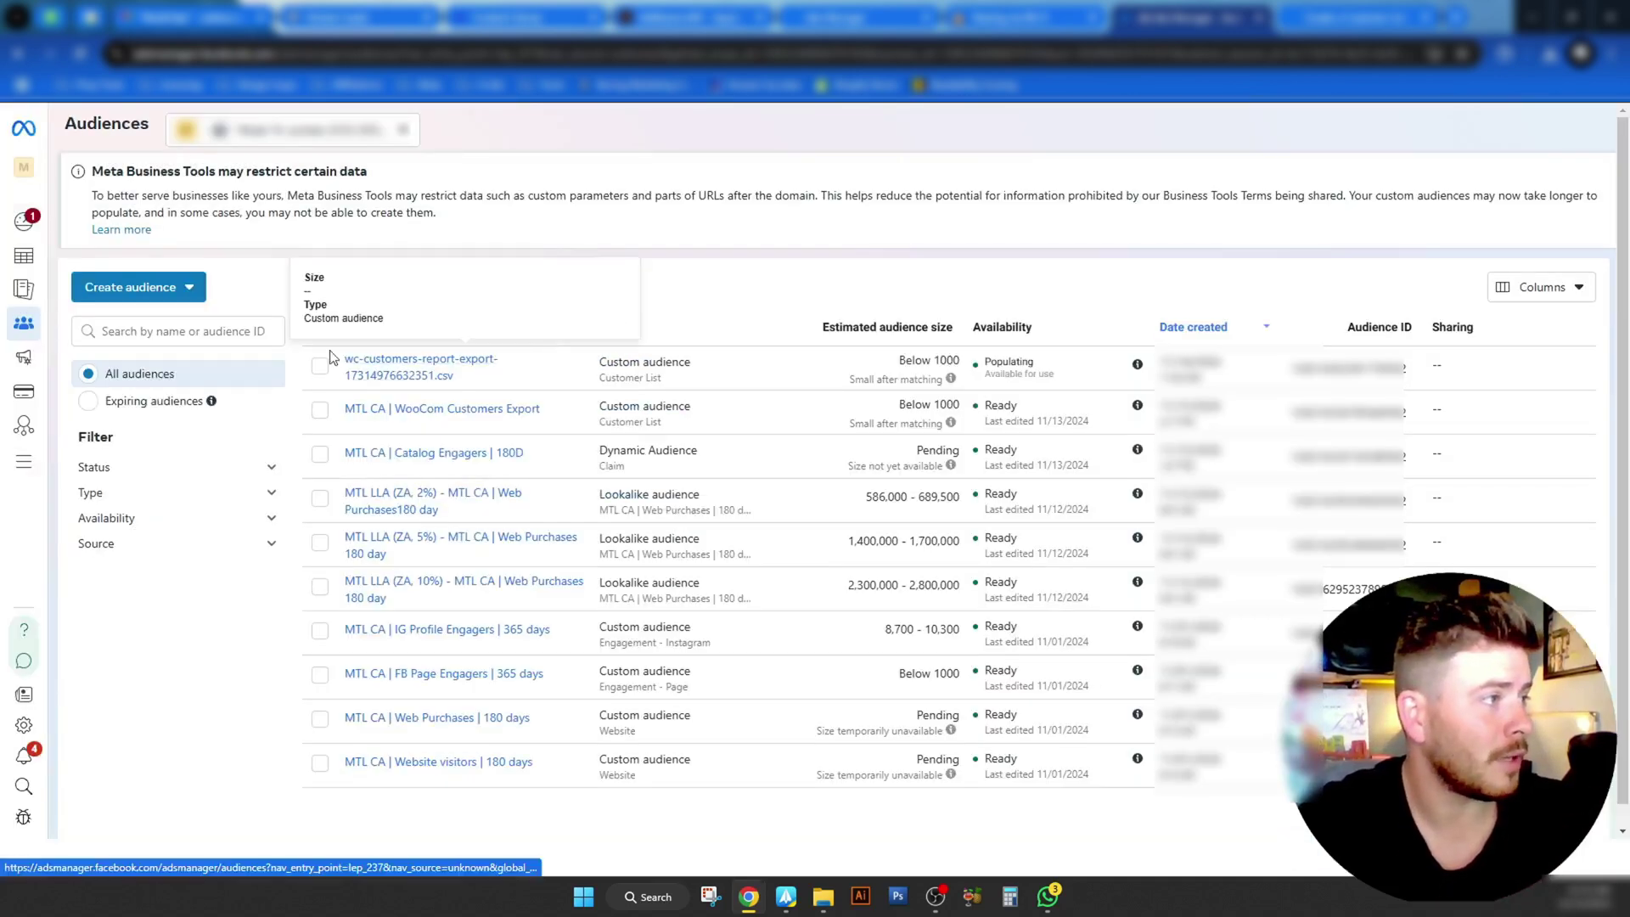
drag(340, 363, 502, 382)
click(546, 377)
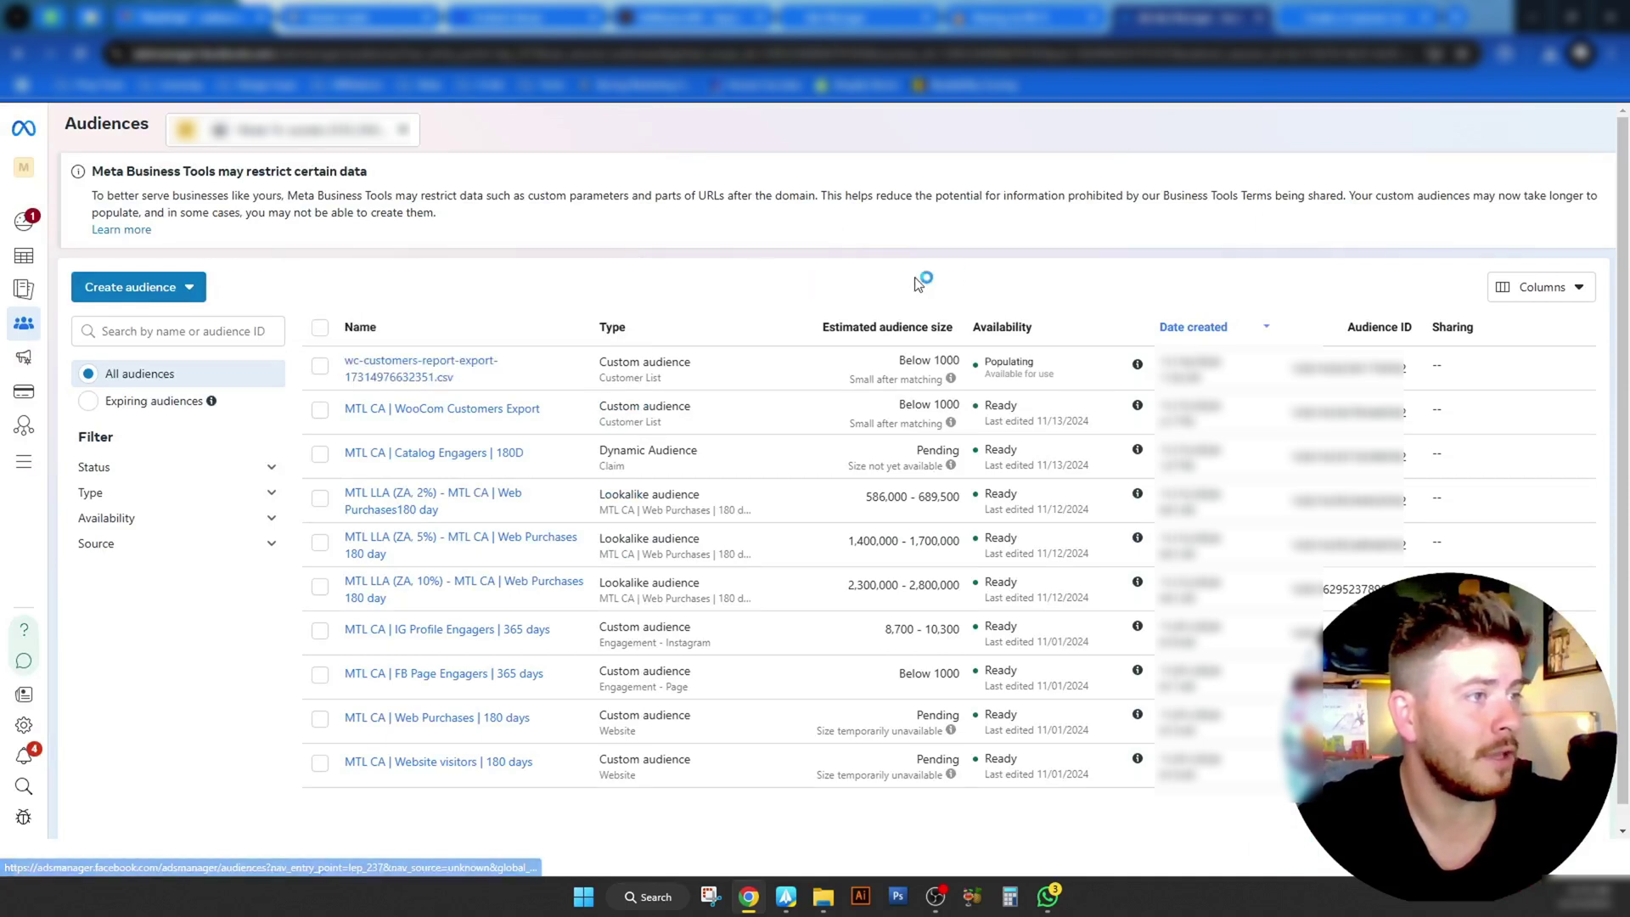
Step: Confirm the new audience shows Populating, then switch to the customer list help article
double_click(1011, 363)
click(1042, 369)
drag(1063, 379, 980, 356)
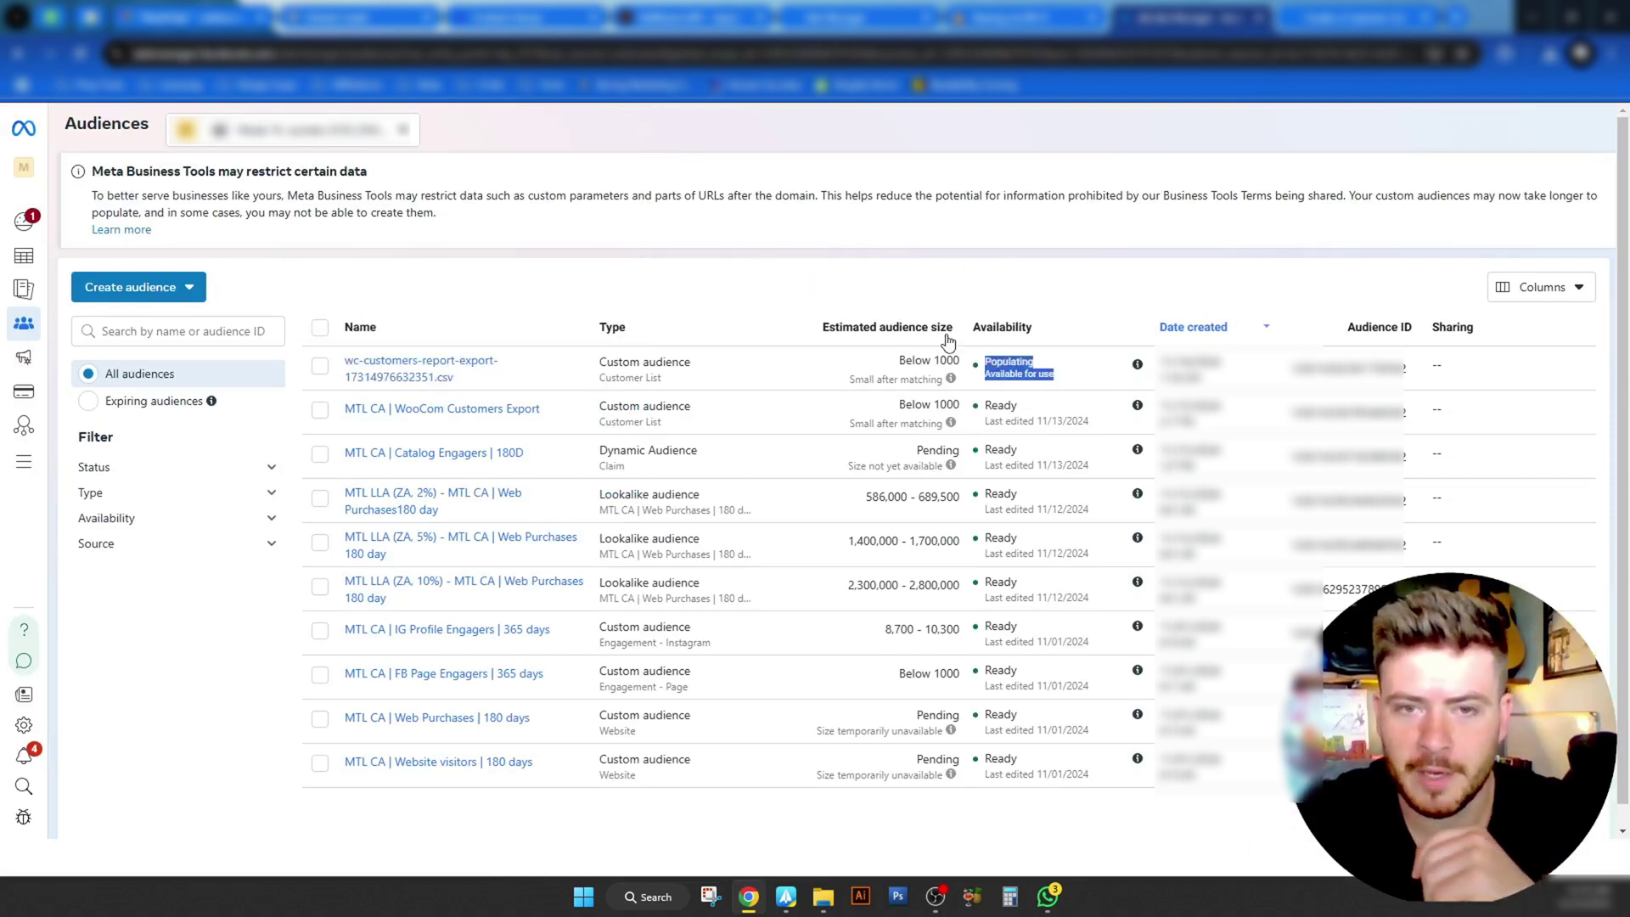
click(1022, 281)
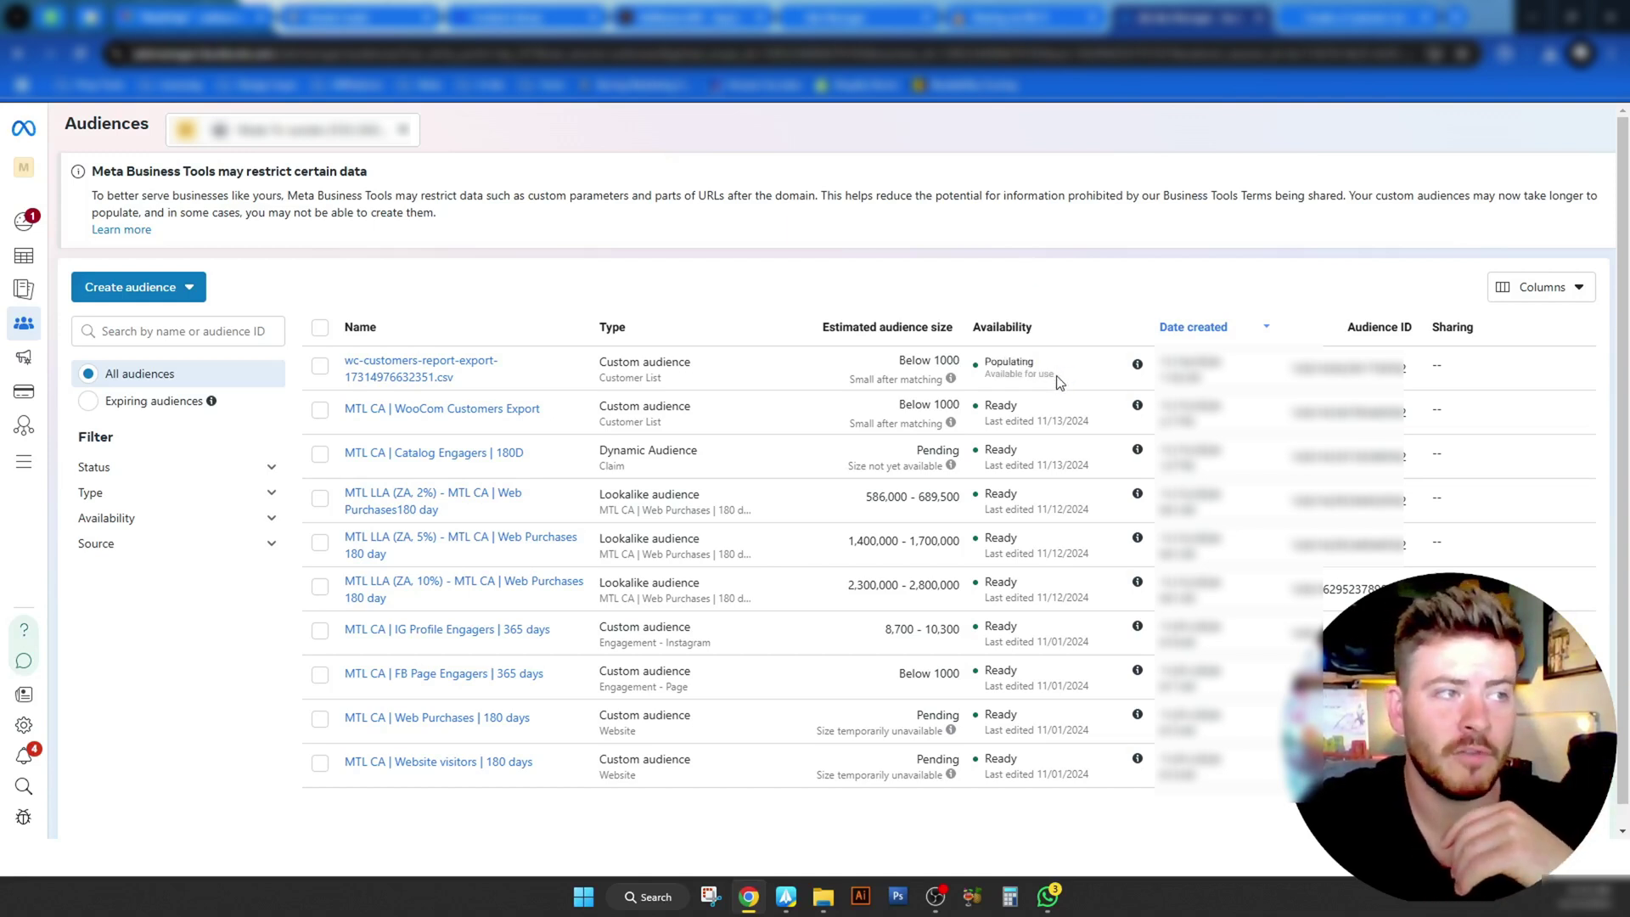
drag(983, 360, 1102, 393)
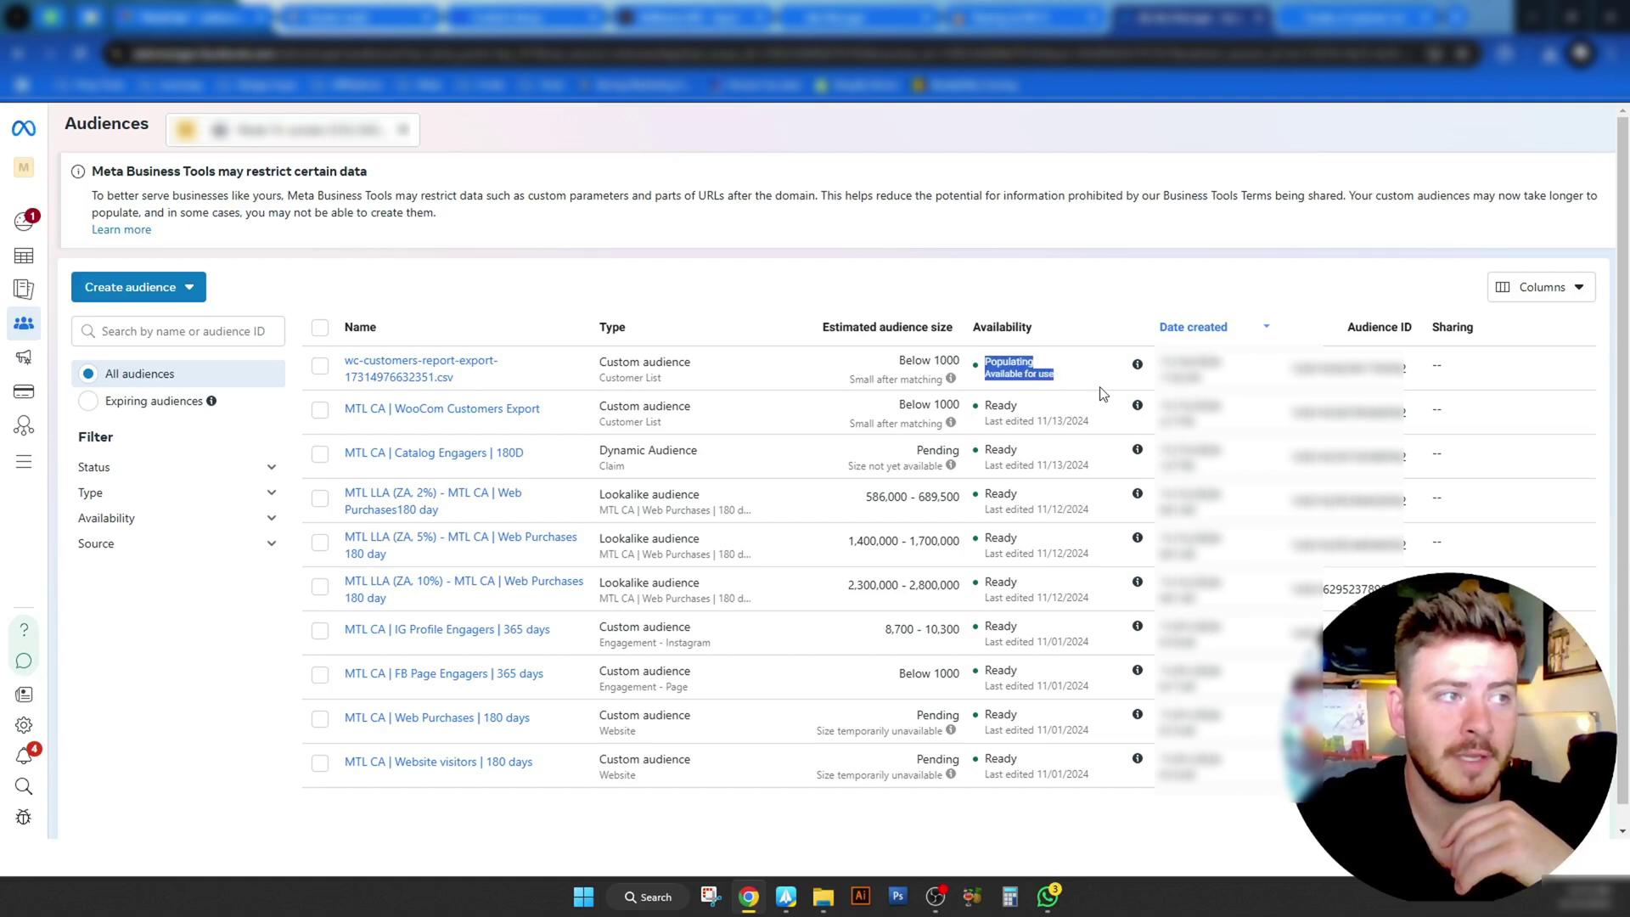
click(1072, 272)
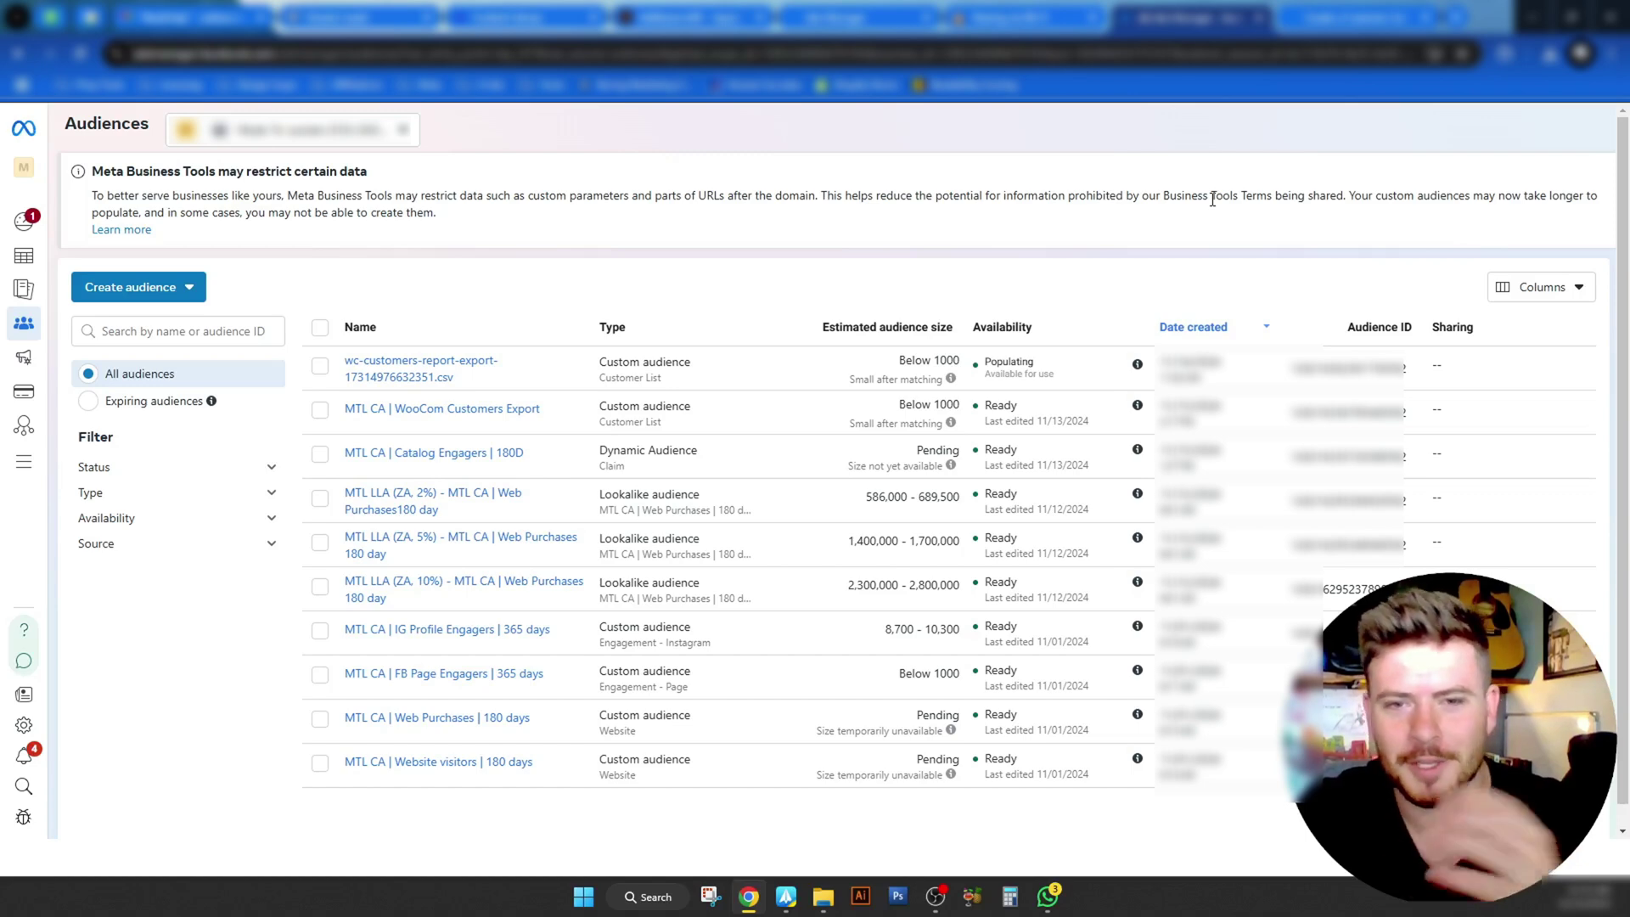
key(ctrl+Tab)
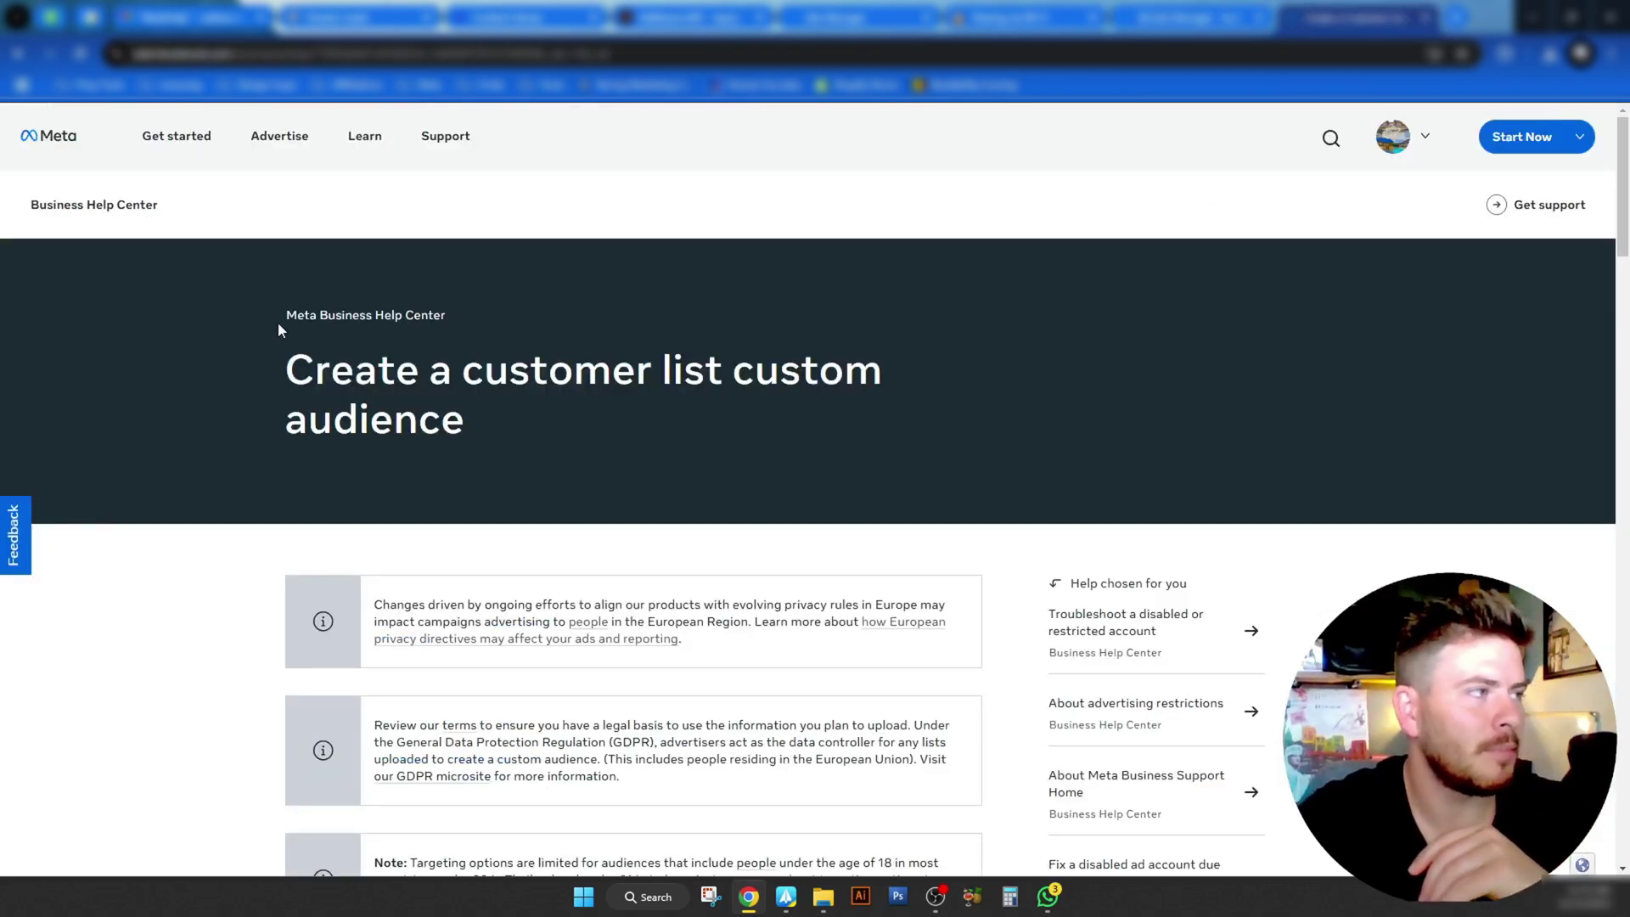
Step: Read the title of the 'Create a customer list custom audience' help article
drag(279, 323, 960, 484)
click(945, 468)
drag(310, 357, 647, 452)
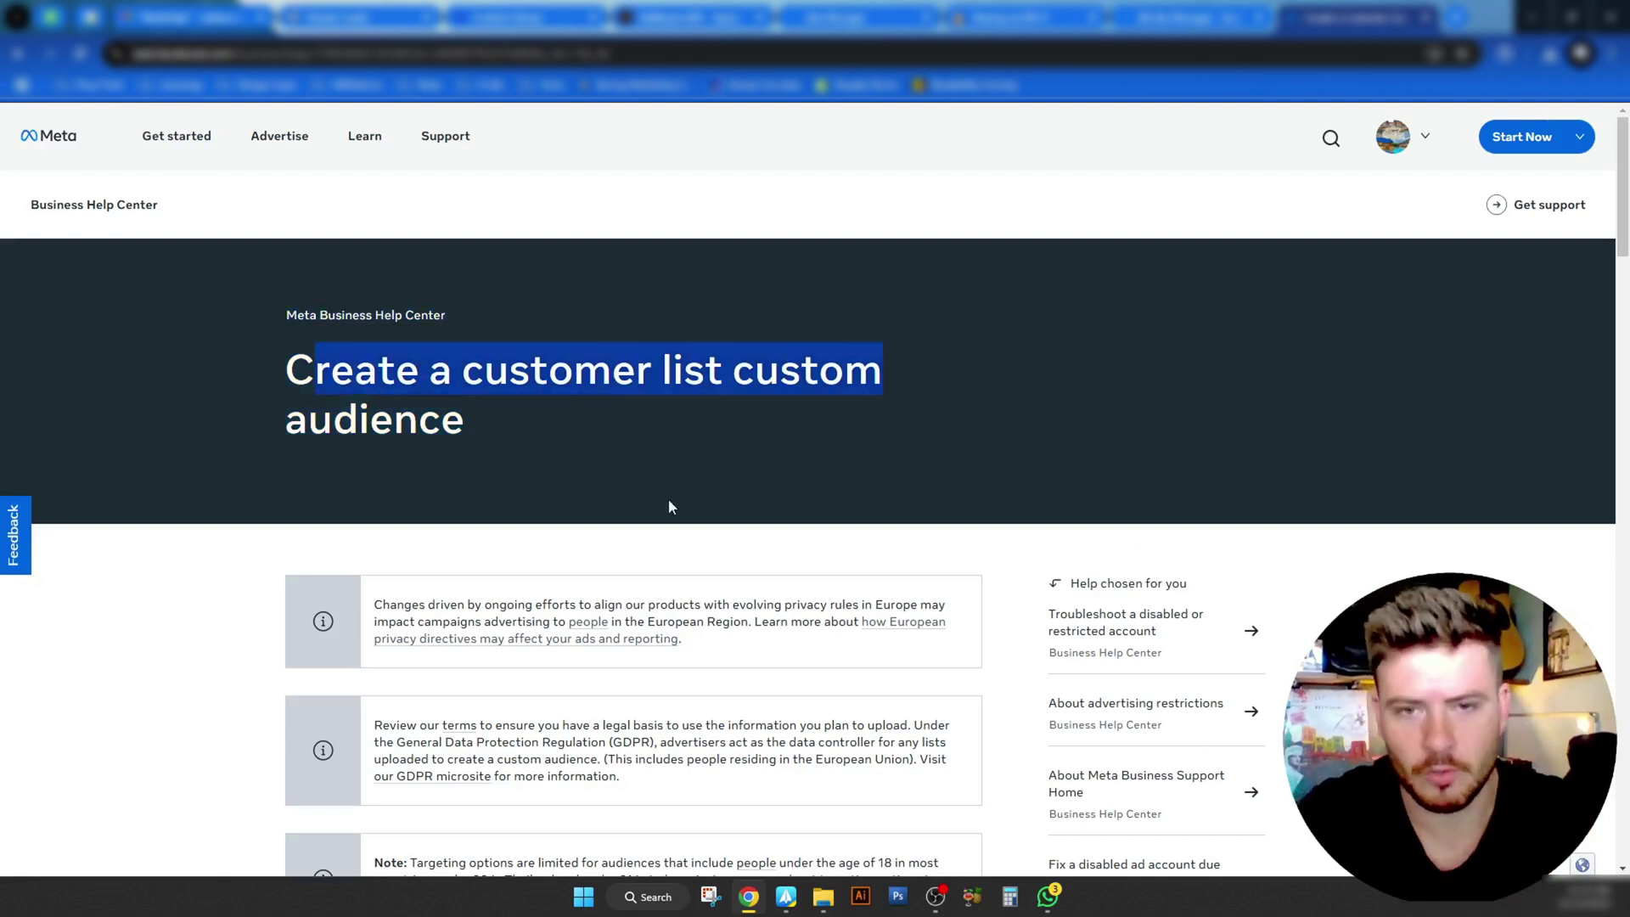
click(611, 442)
drag(484, 374, 667, 456)
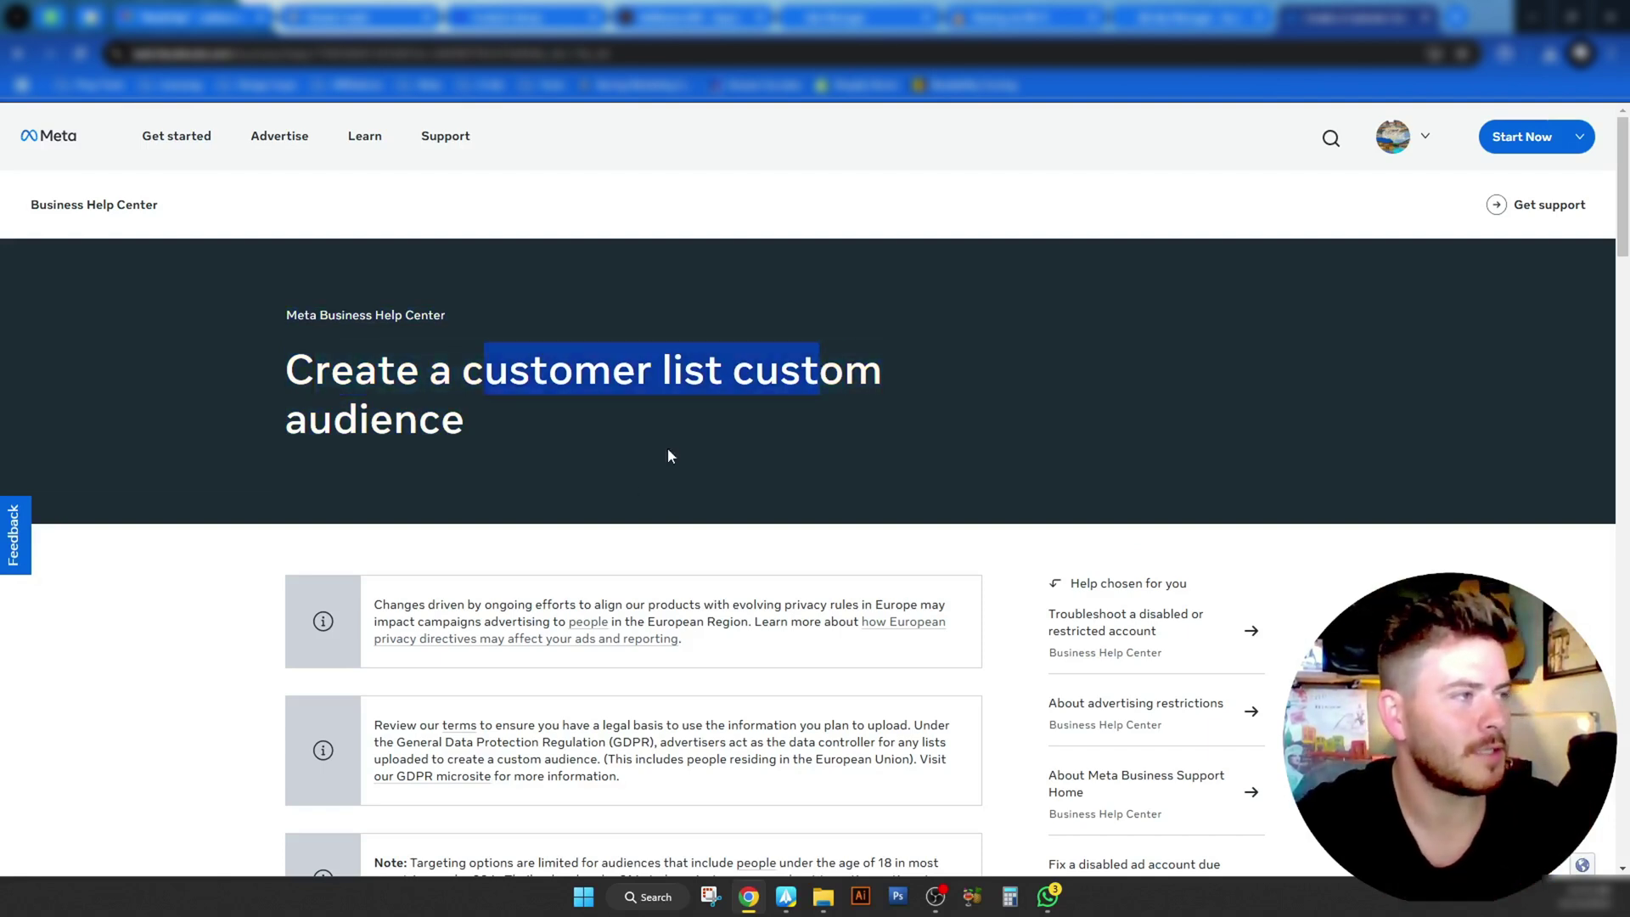
scroll(1003, 469, down, 4)
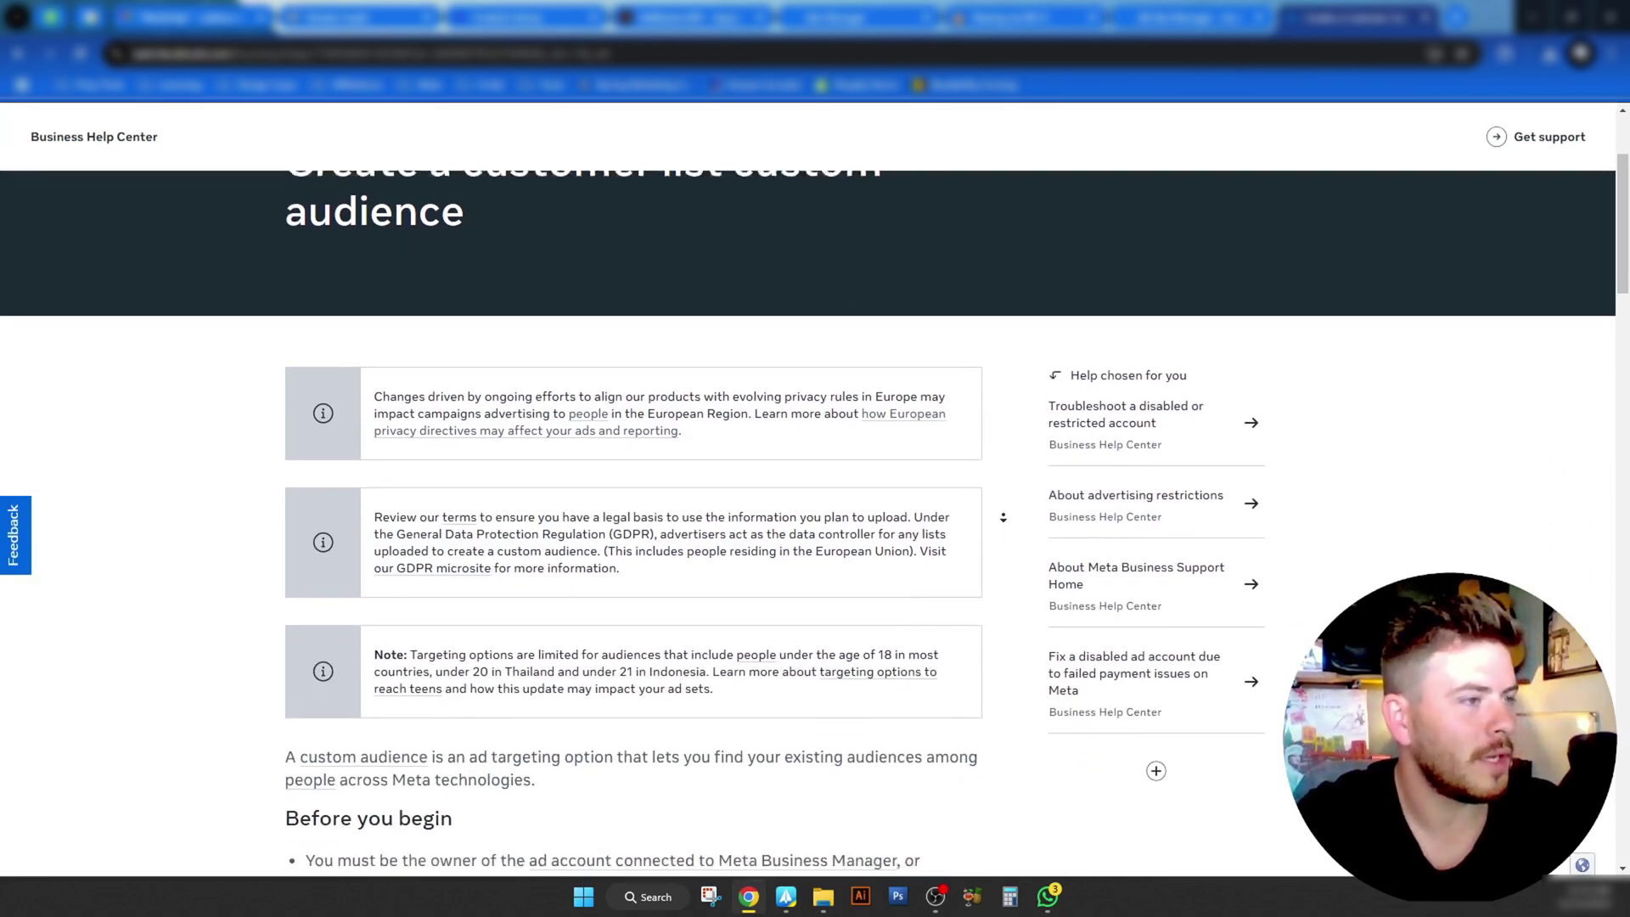
scroll(1011, 531, down, 1)
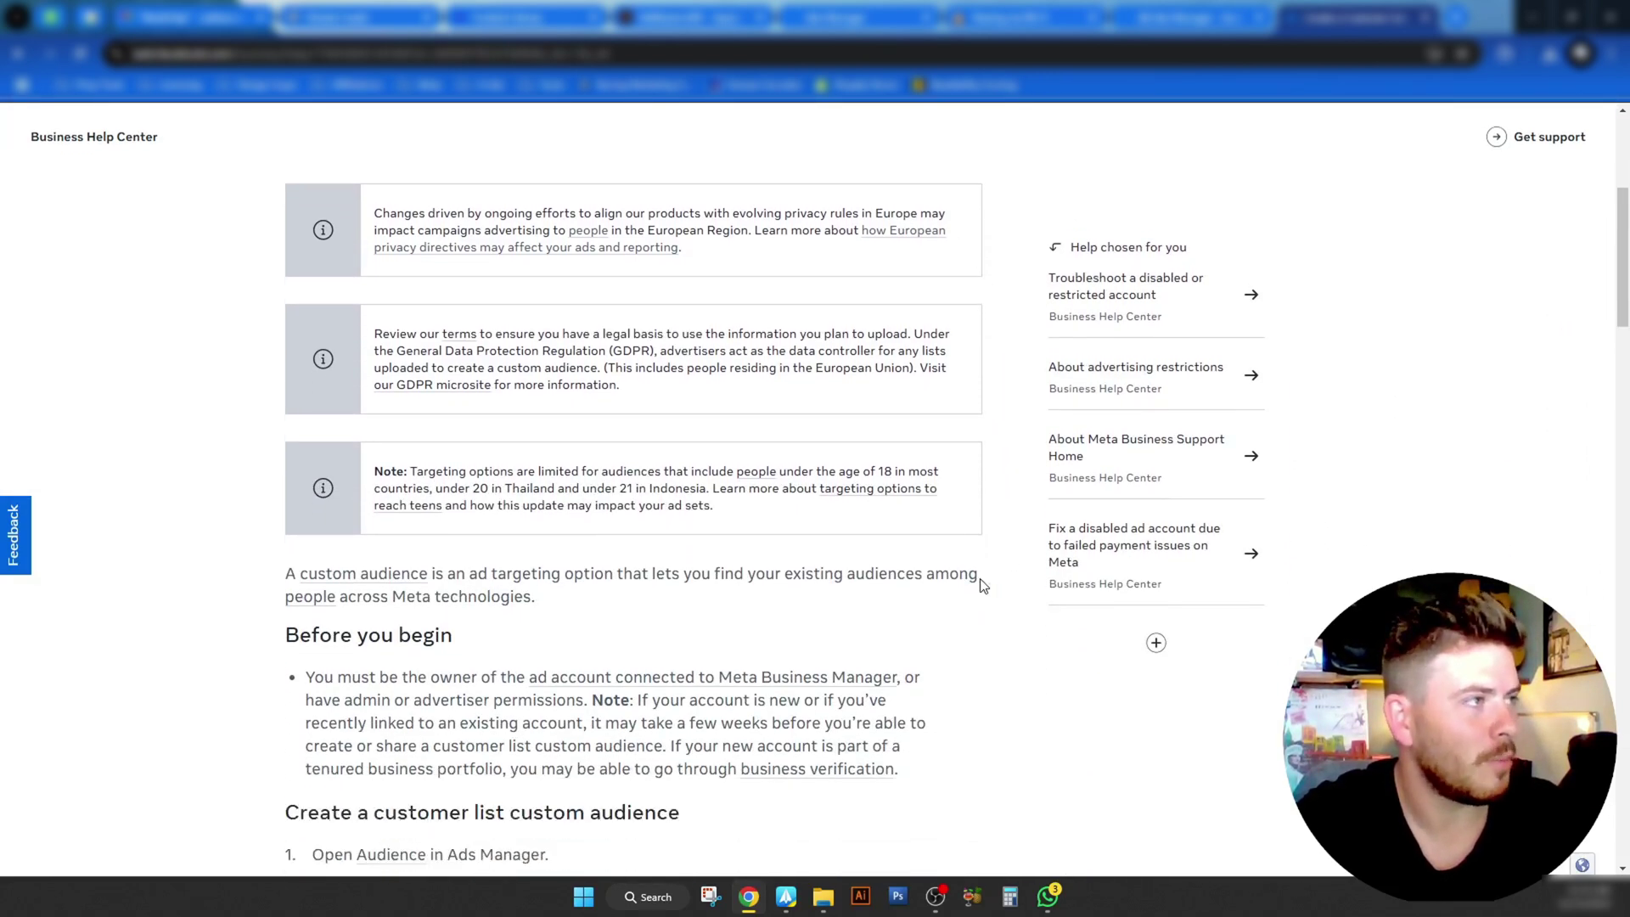
scroll(704, 412, up, 2)
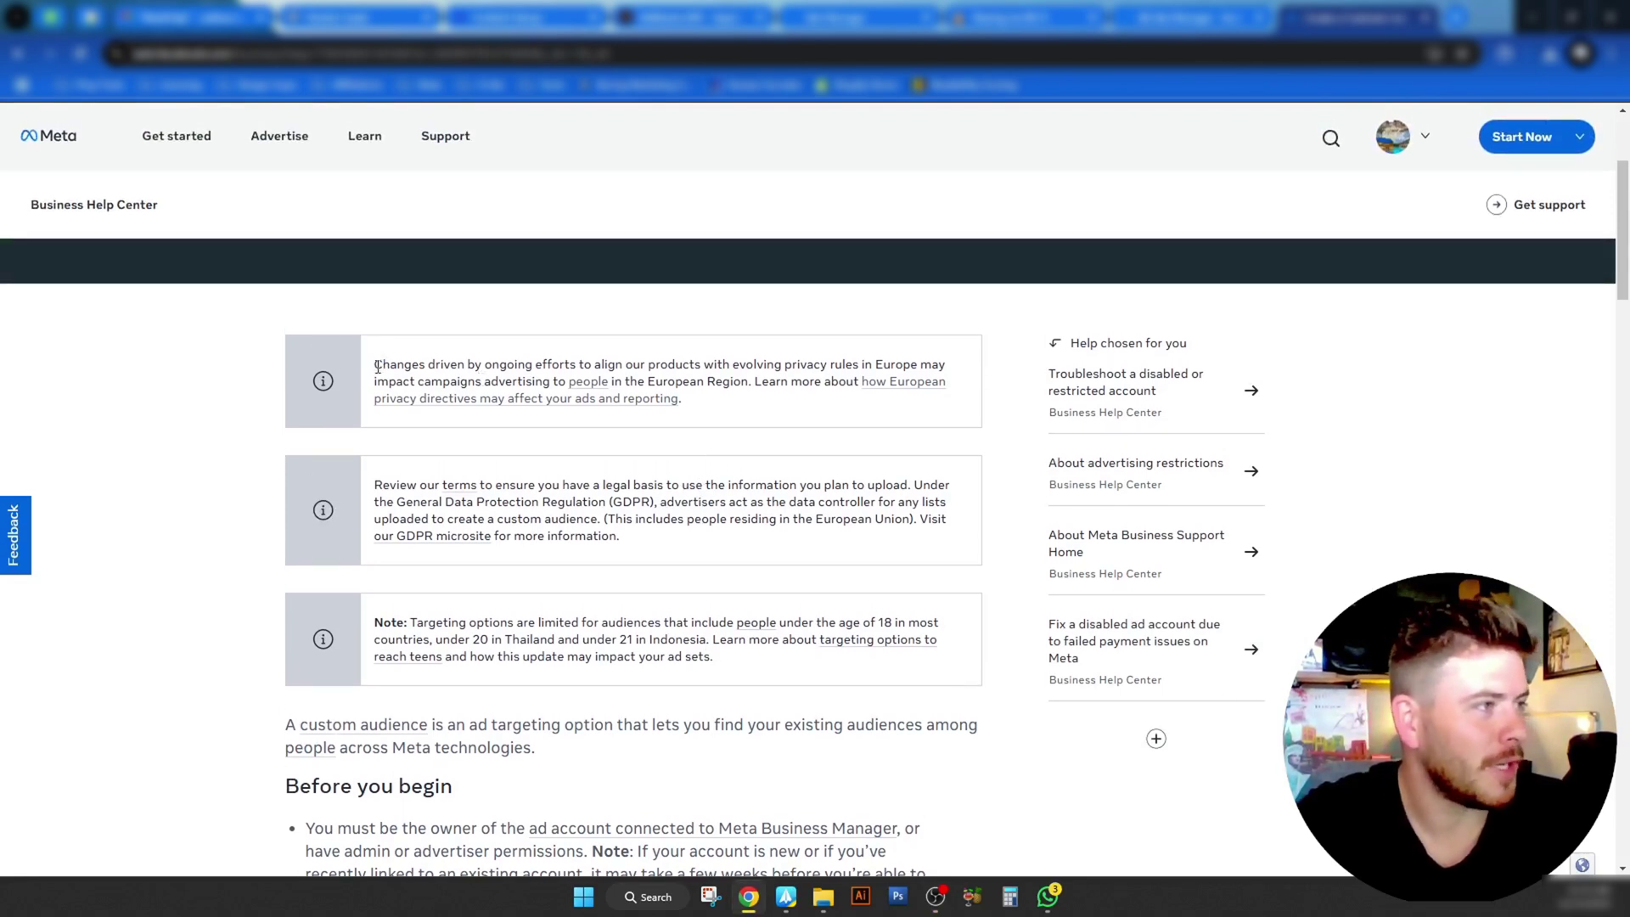
Step: Mark the Europe privacy rules and European Region wording in the first info note
drag(371, 371, 619, 364)
click(618, 364)
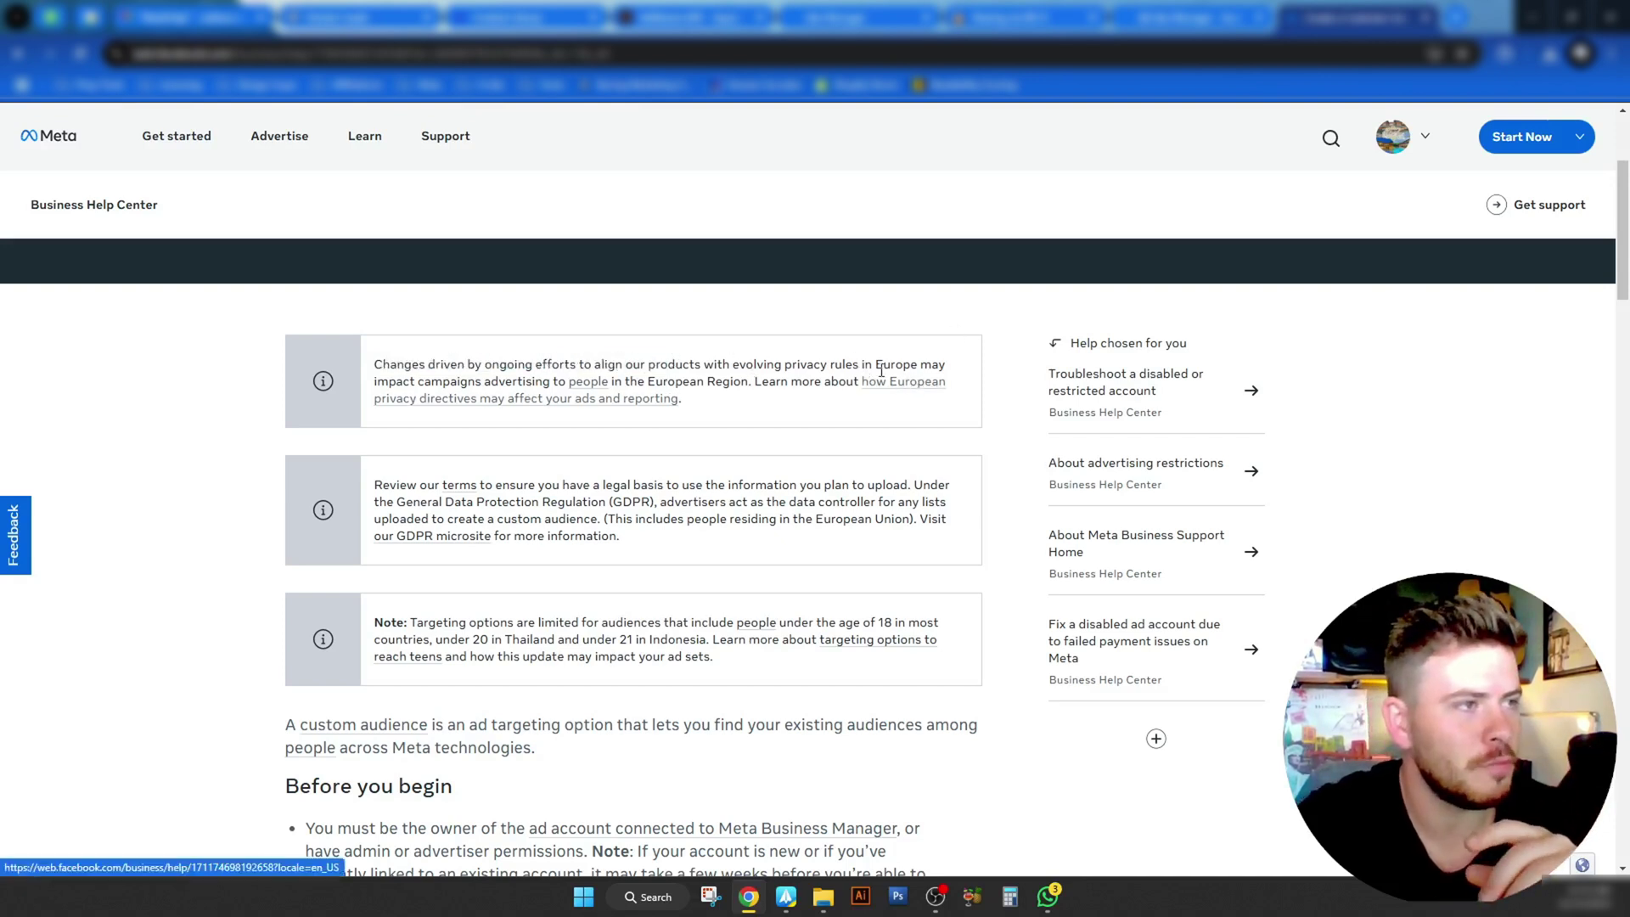
drag(861, 365, 974, 376)
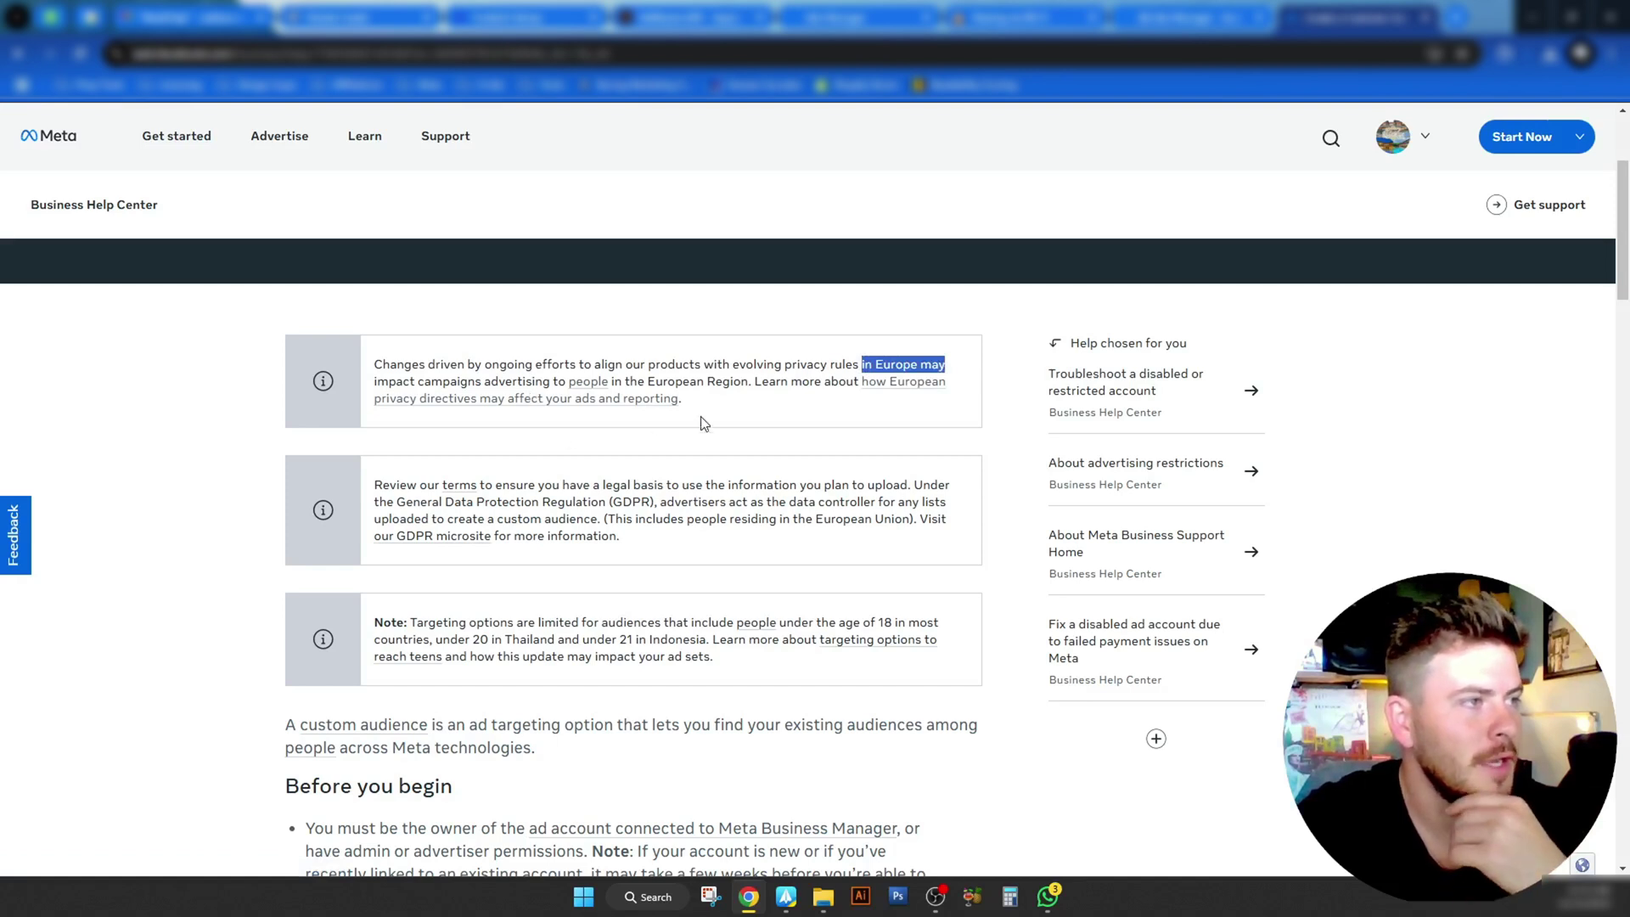
drag(648, 382, 769, 383)
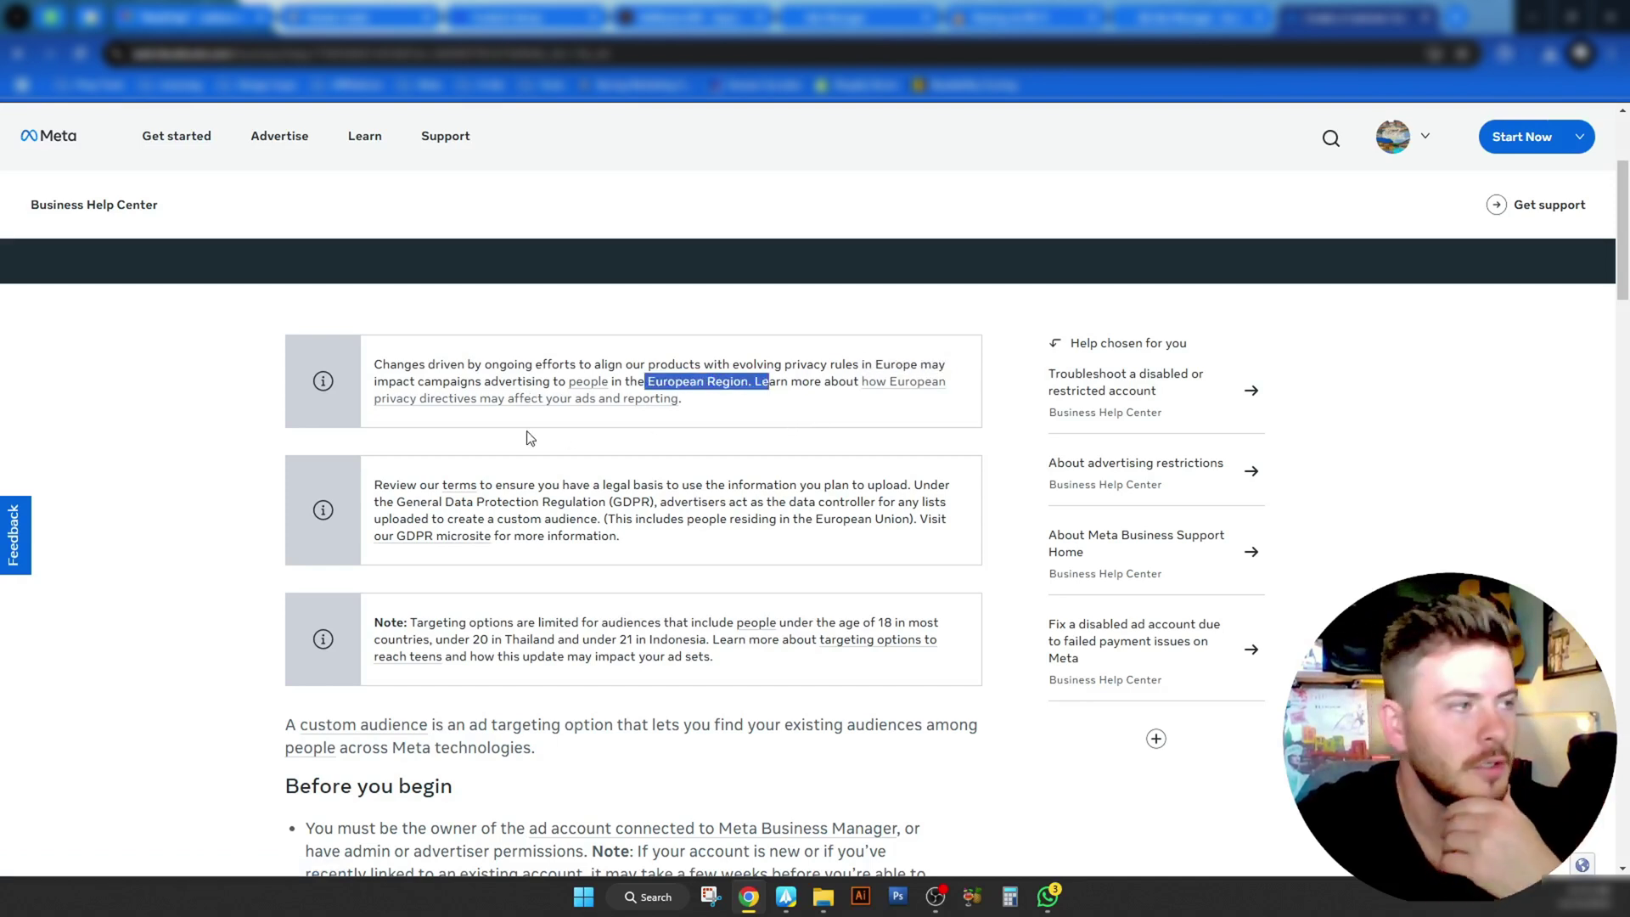
click(550, 432)
scroll(247, 459, down, 2)
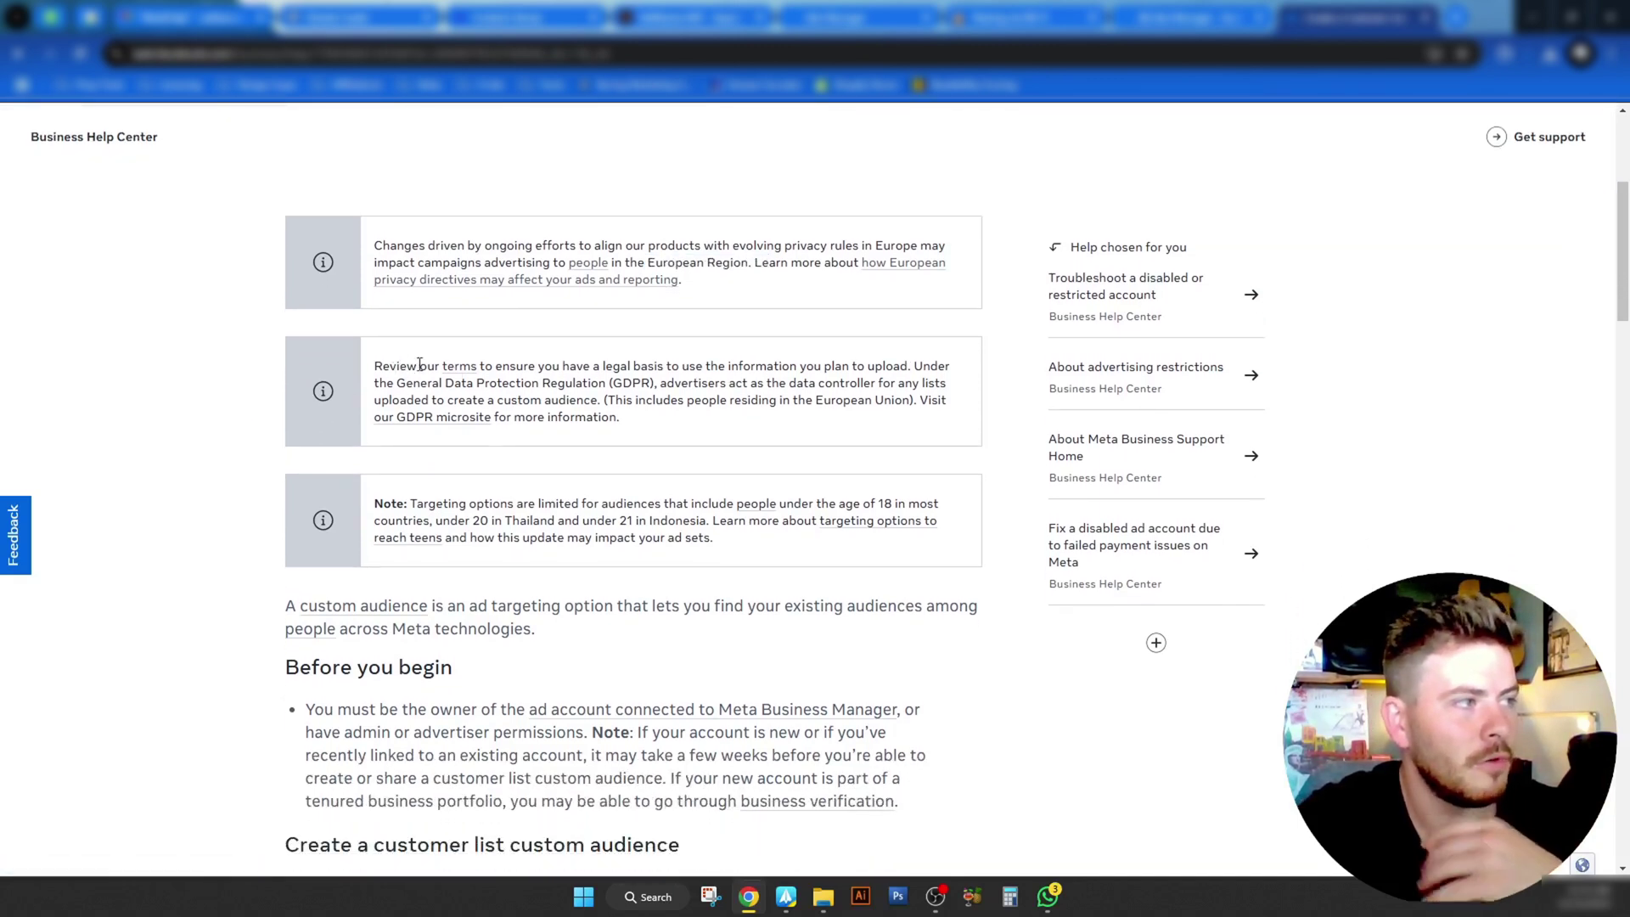
Step: Mark the GDPR legal basis, under-18 targeting limit, and Thailand and Indonesia age notes
drag(416, 366, 868, 366)
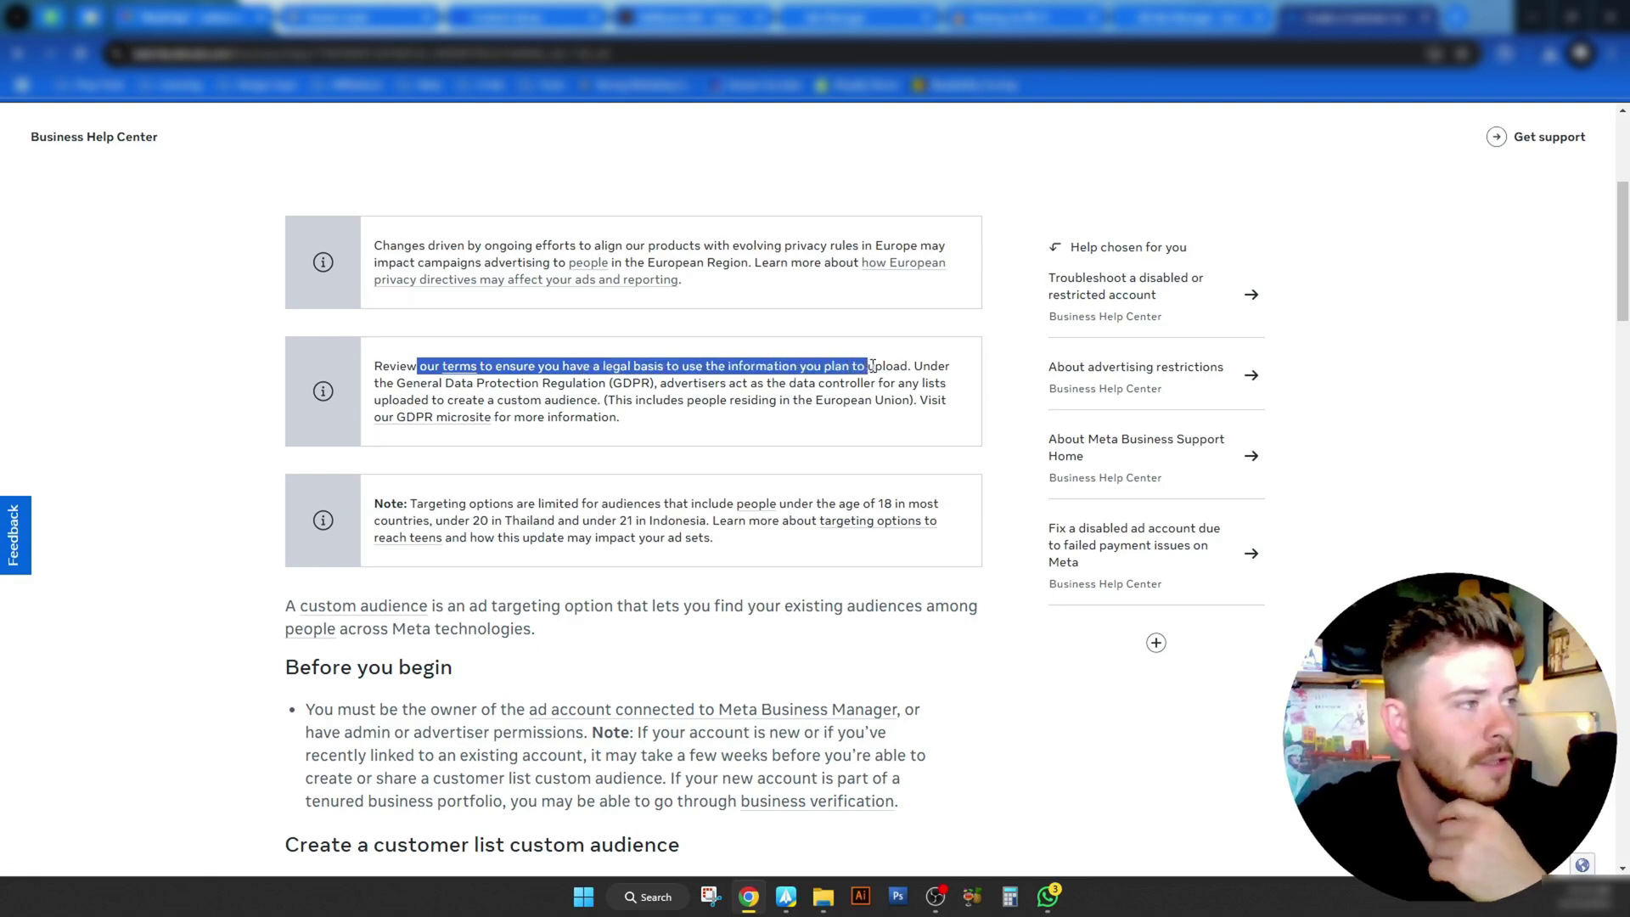
click(993, 346)
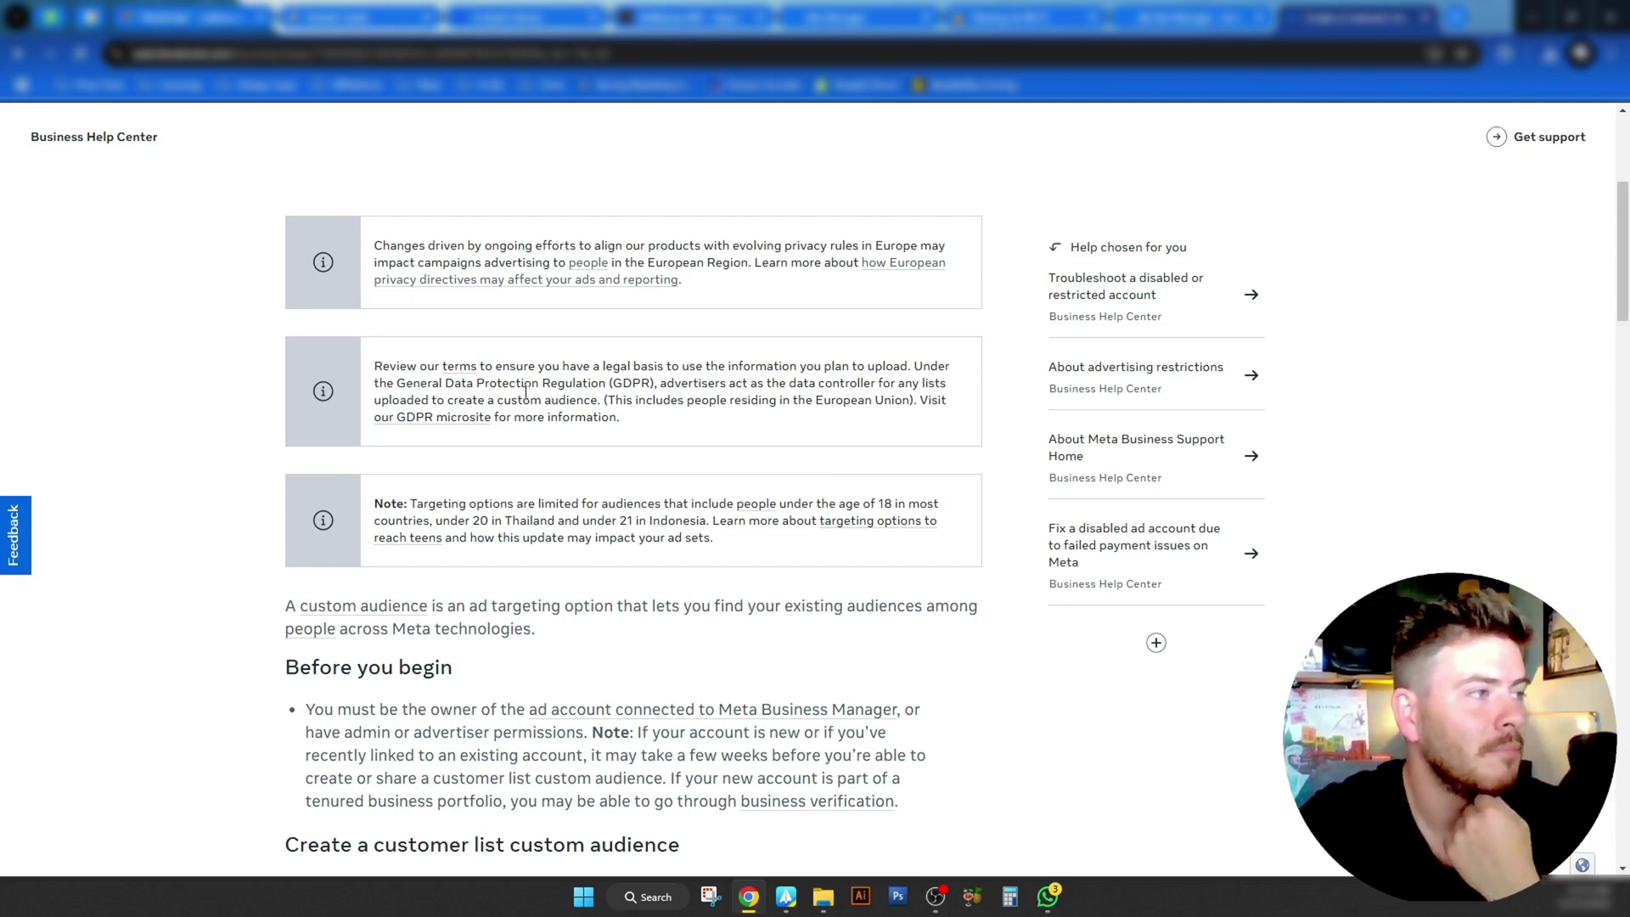
drag(406, 386, 662, 396)
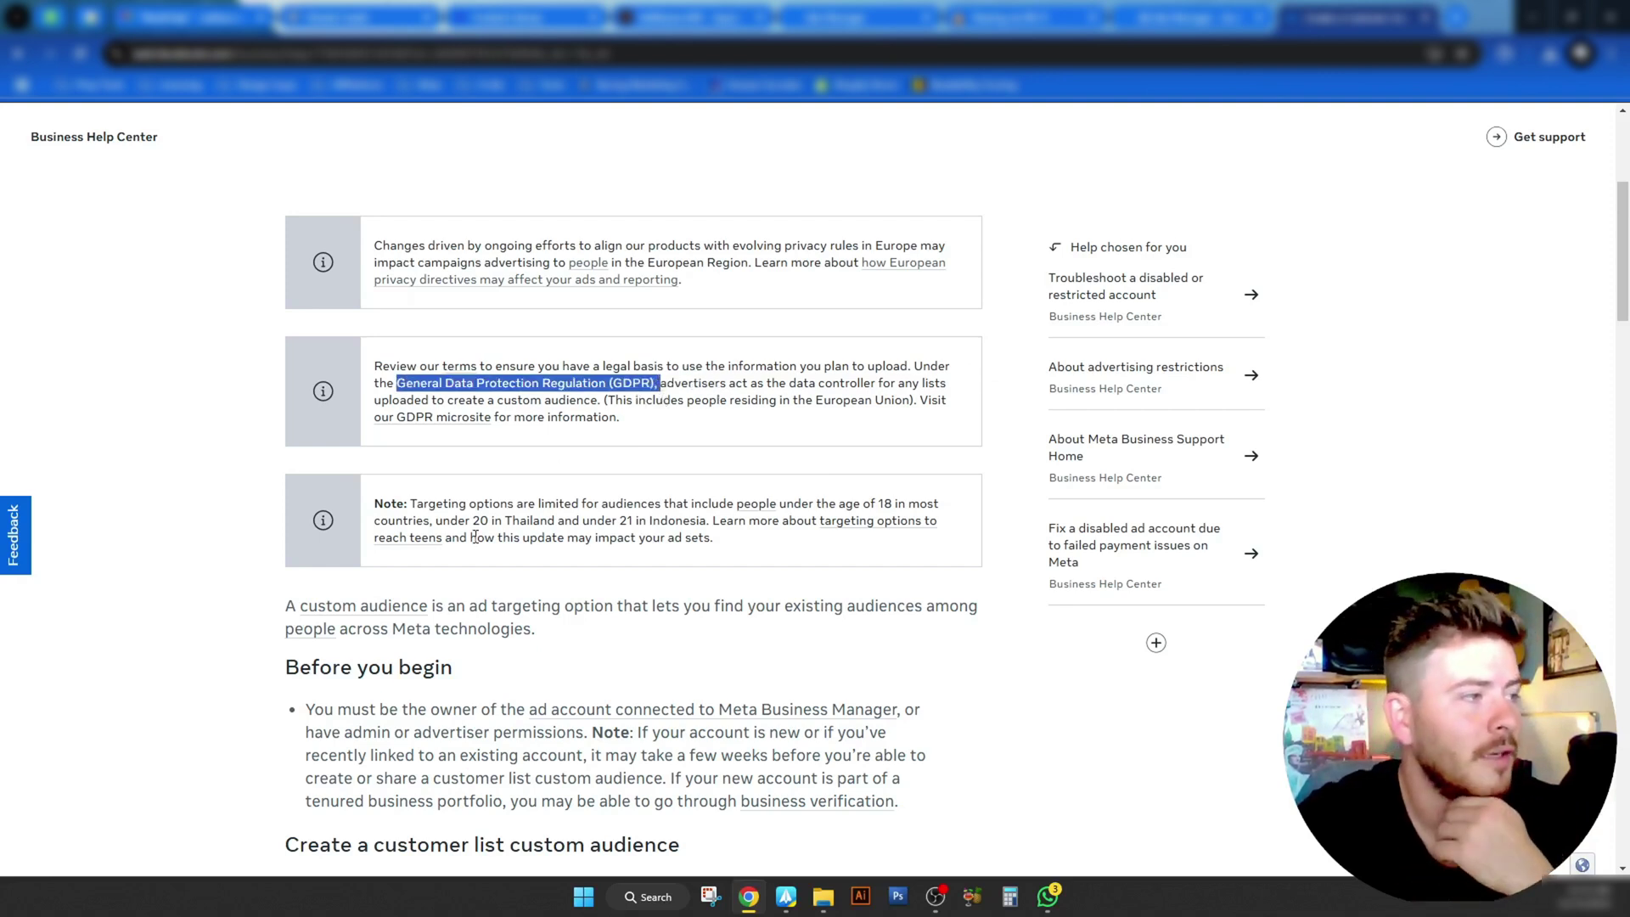
drag(436, 502, 948, 508)
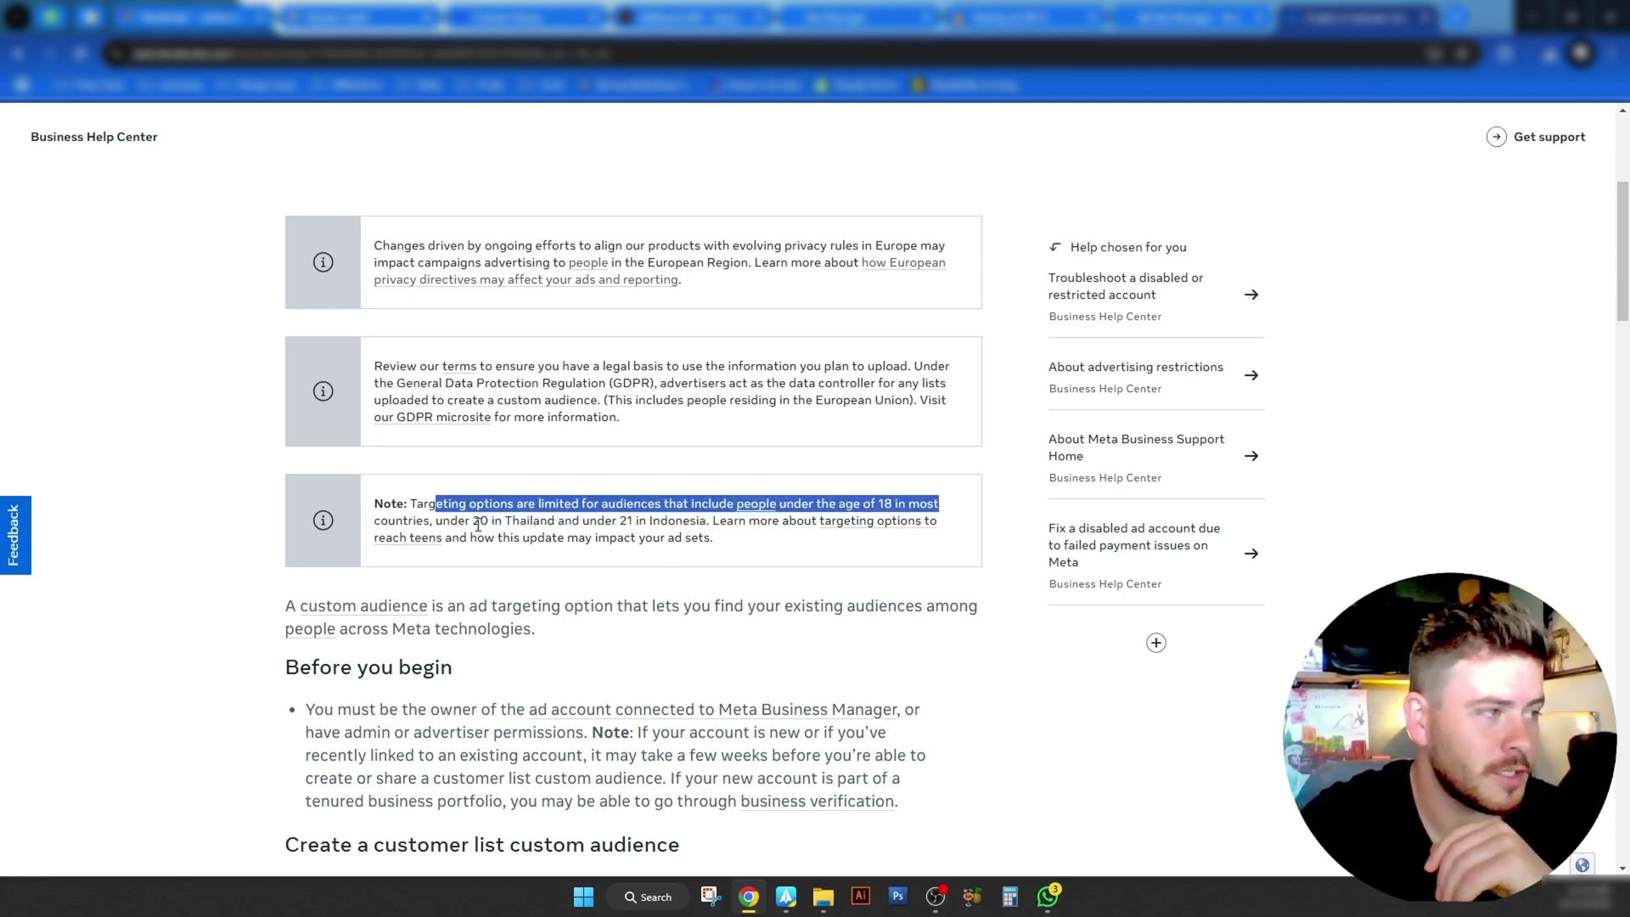
drag(442, 519, 690, 522)
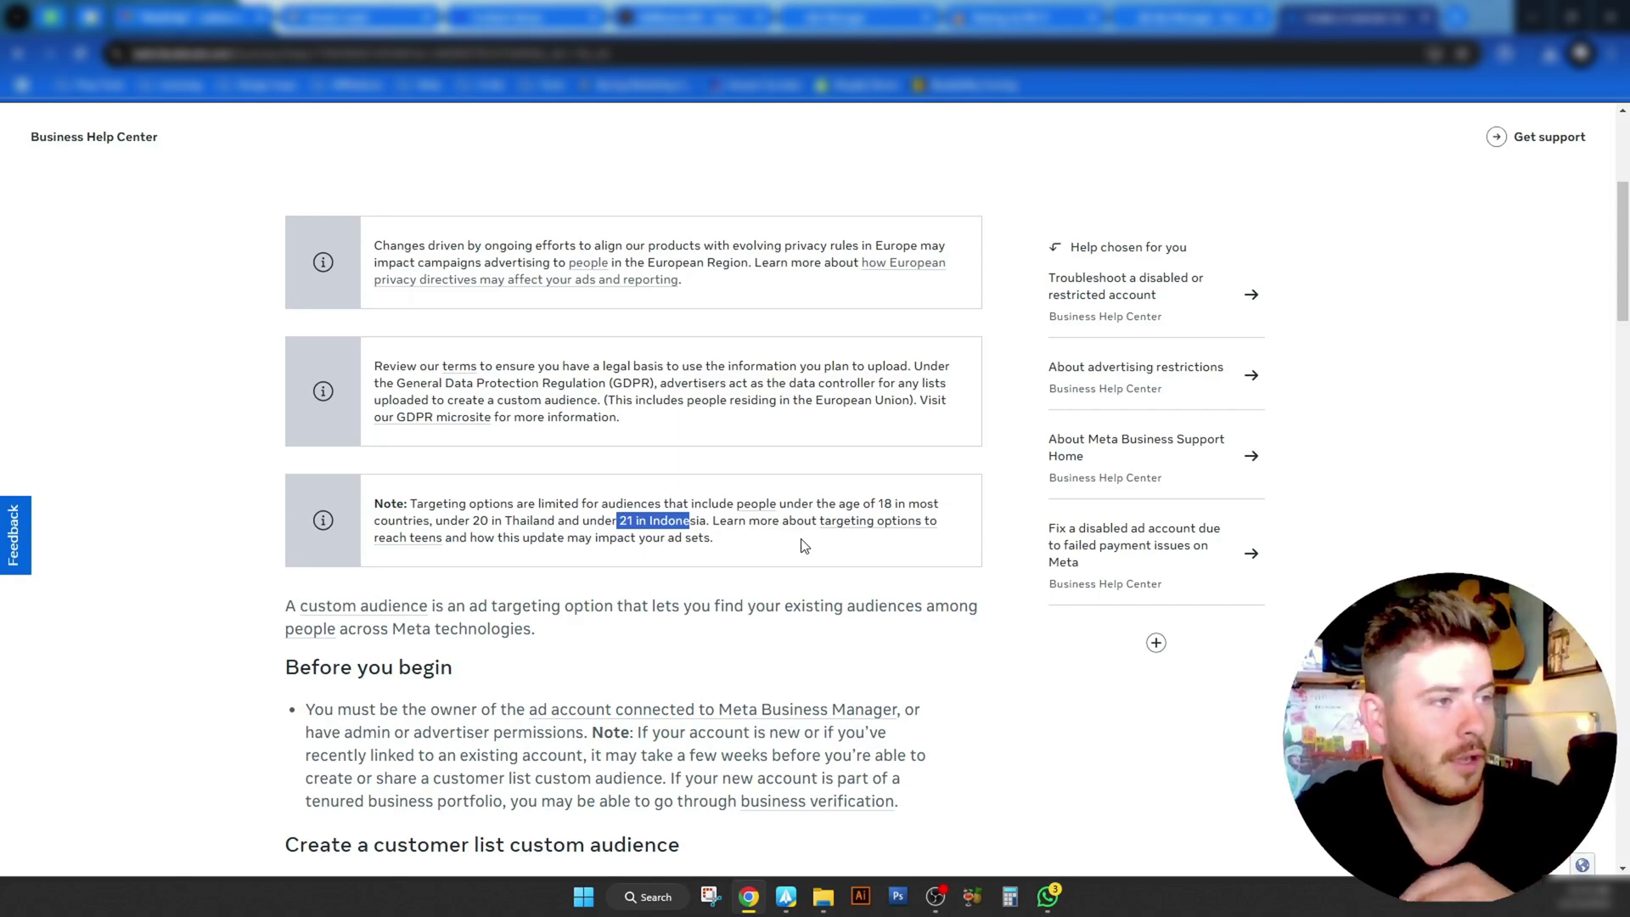
Step: Scroll to Before you begin and mark its note on new or recently linked accounts
scroll(910, 567, down, 10)
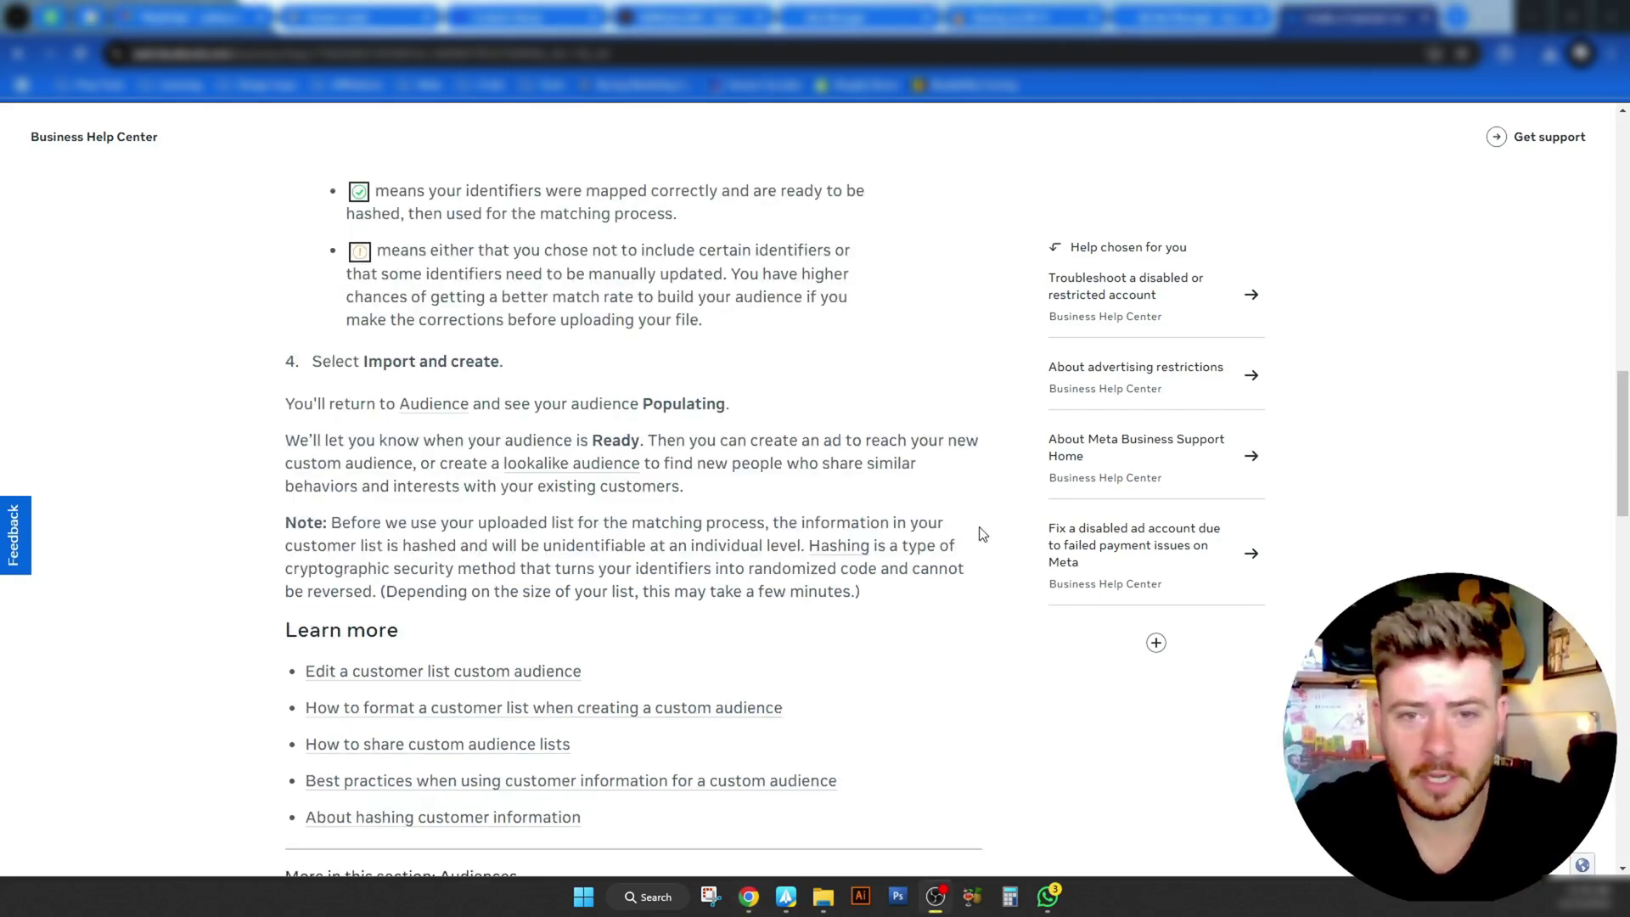
scroll(982, 513, up, 15)
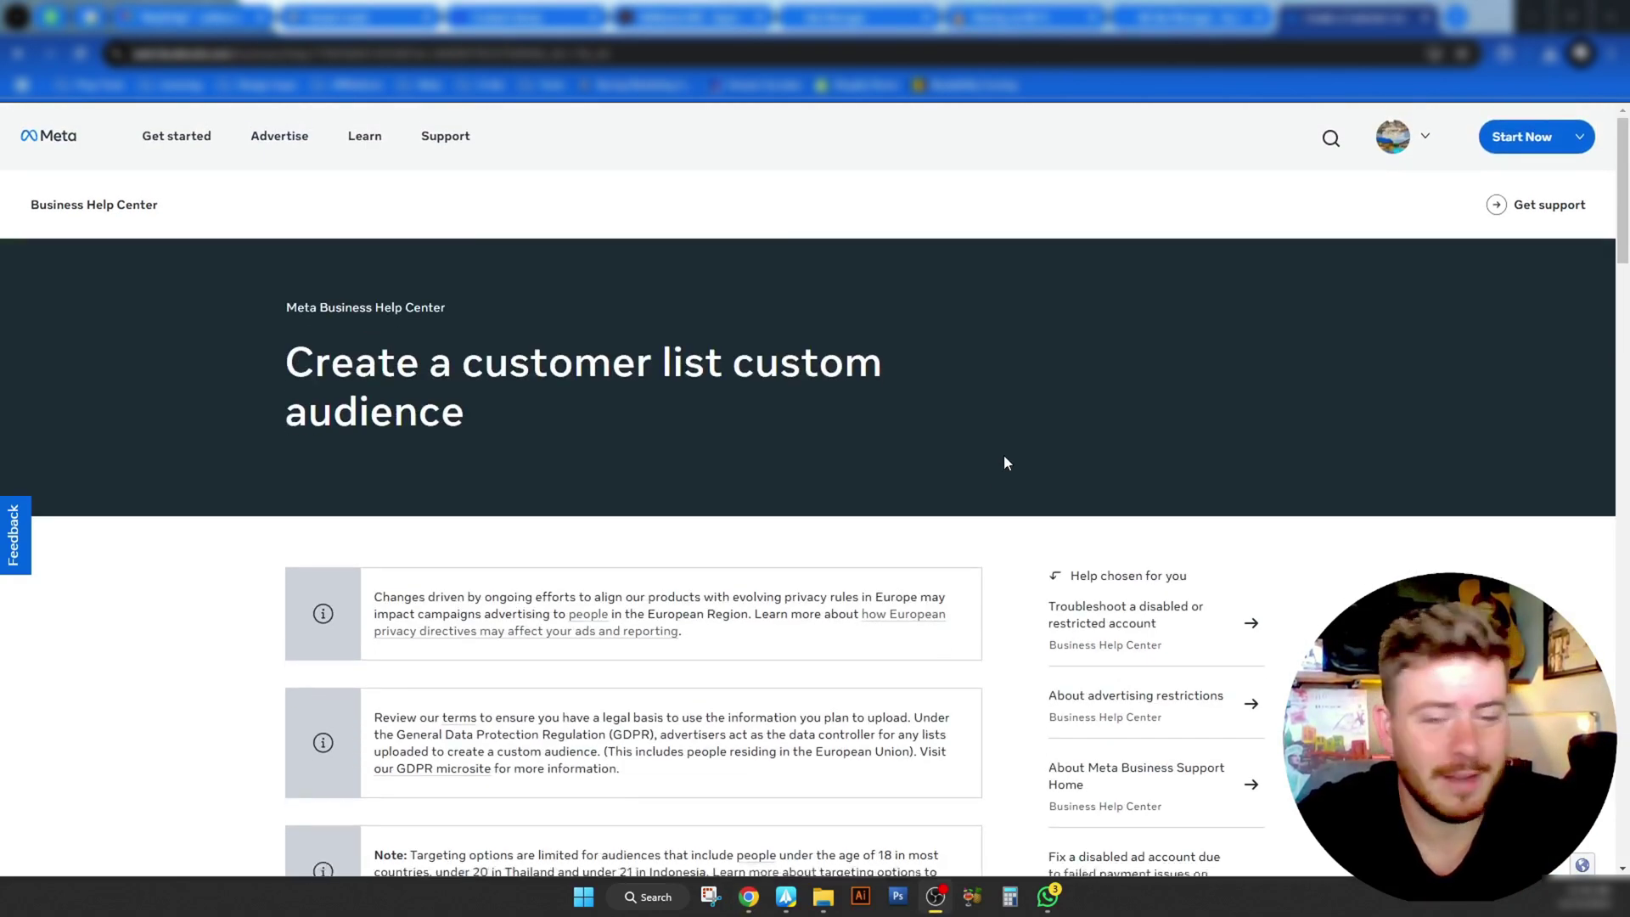
scroll(1004, 461, down, 5)
scroll(1016, 460, down, 1)
scroll(1016, 460, down, 1)
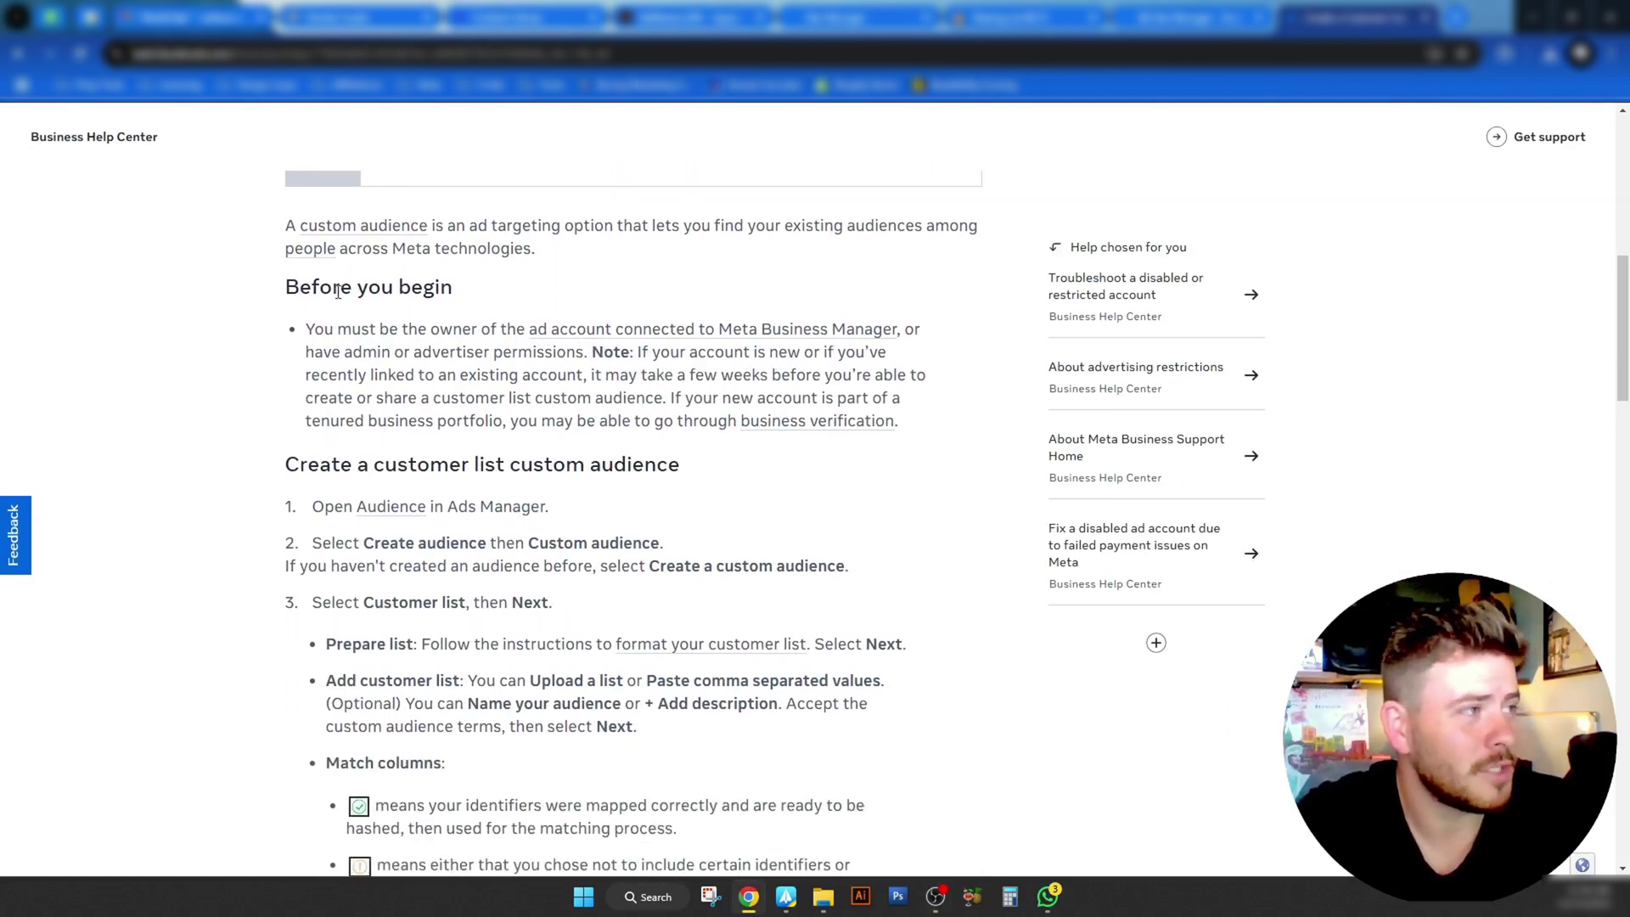
drag(285, 289, 604, 298)
drag(651, 351, 719, 423)
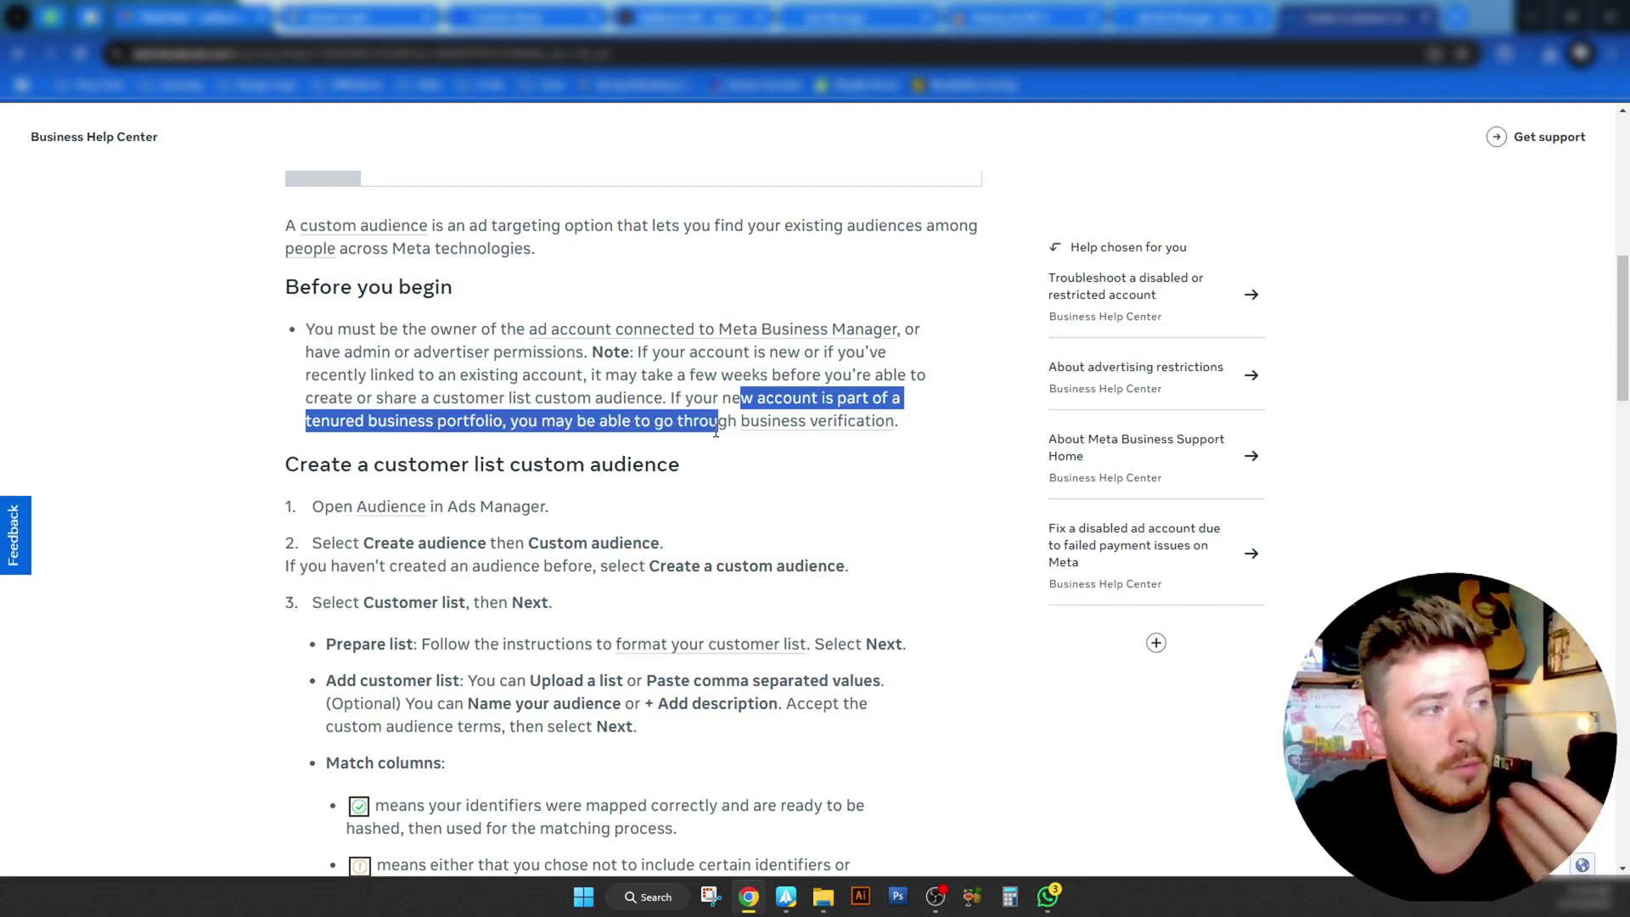
Step: Scroll down through the creation steps to step 4, Import and create
click(967, 471)
middle_click(963, 485)
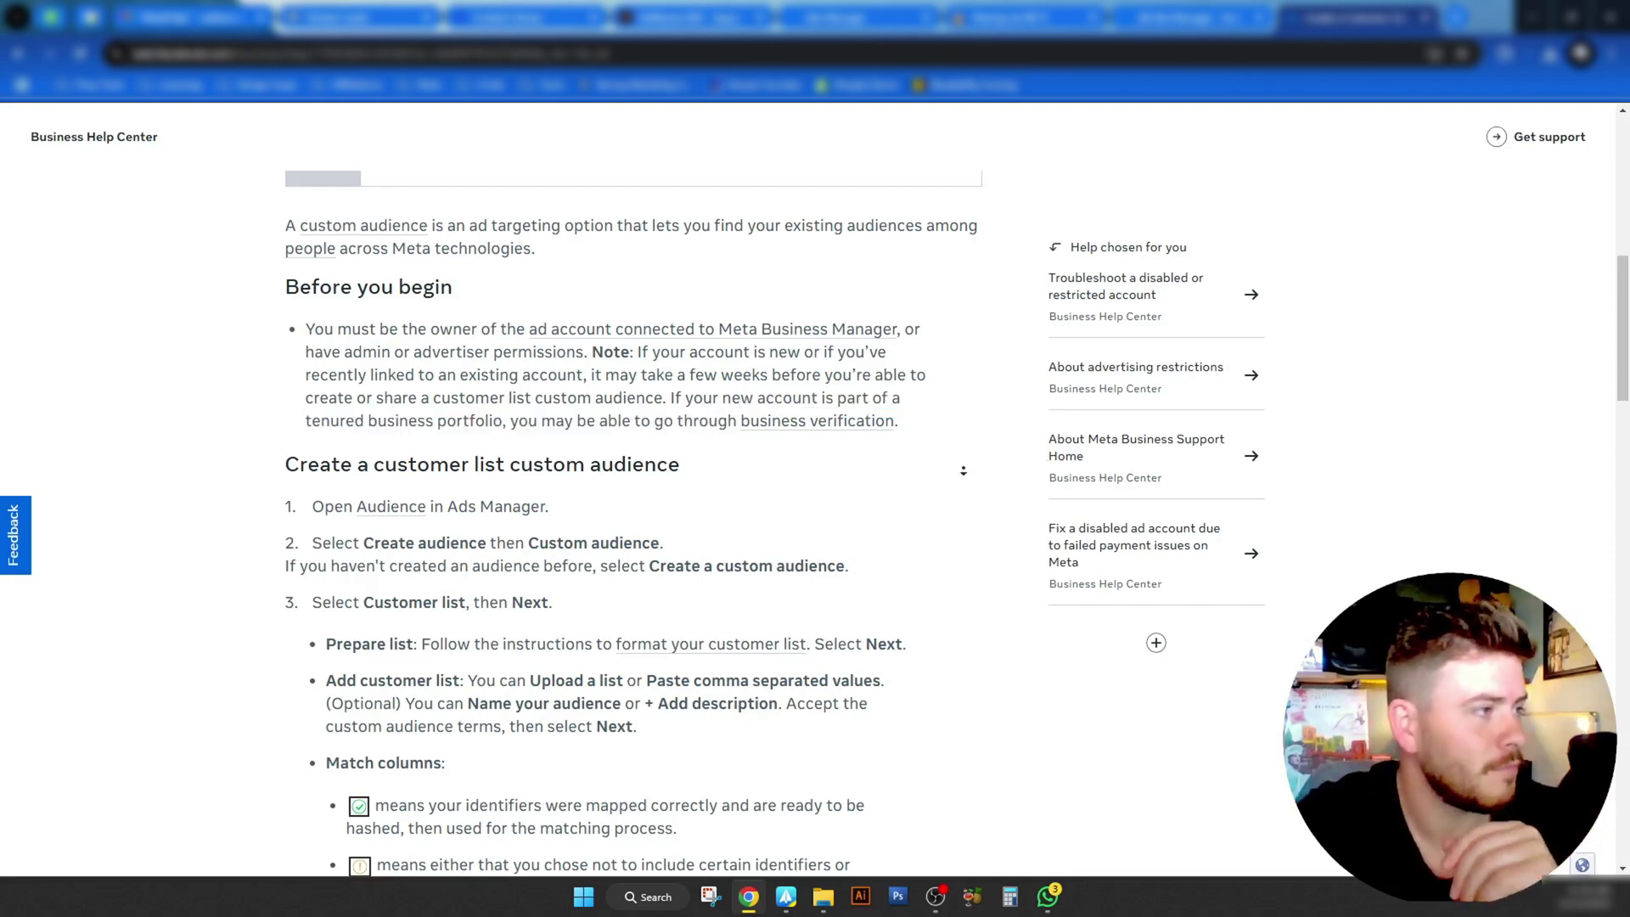
drag(265, 218, 914, 717)
scroll(985, 621, down, 5)
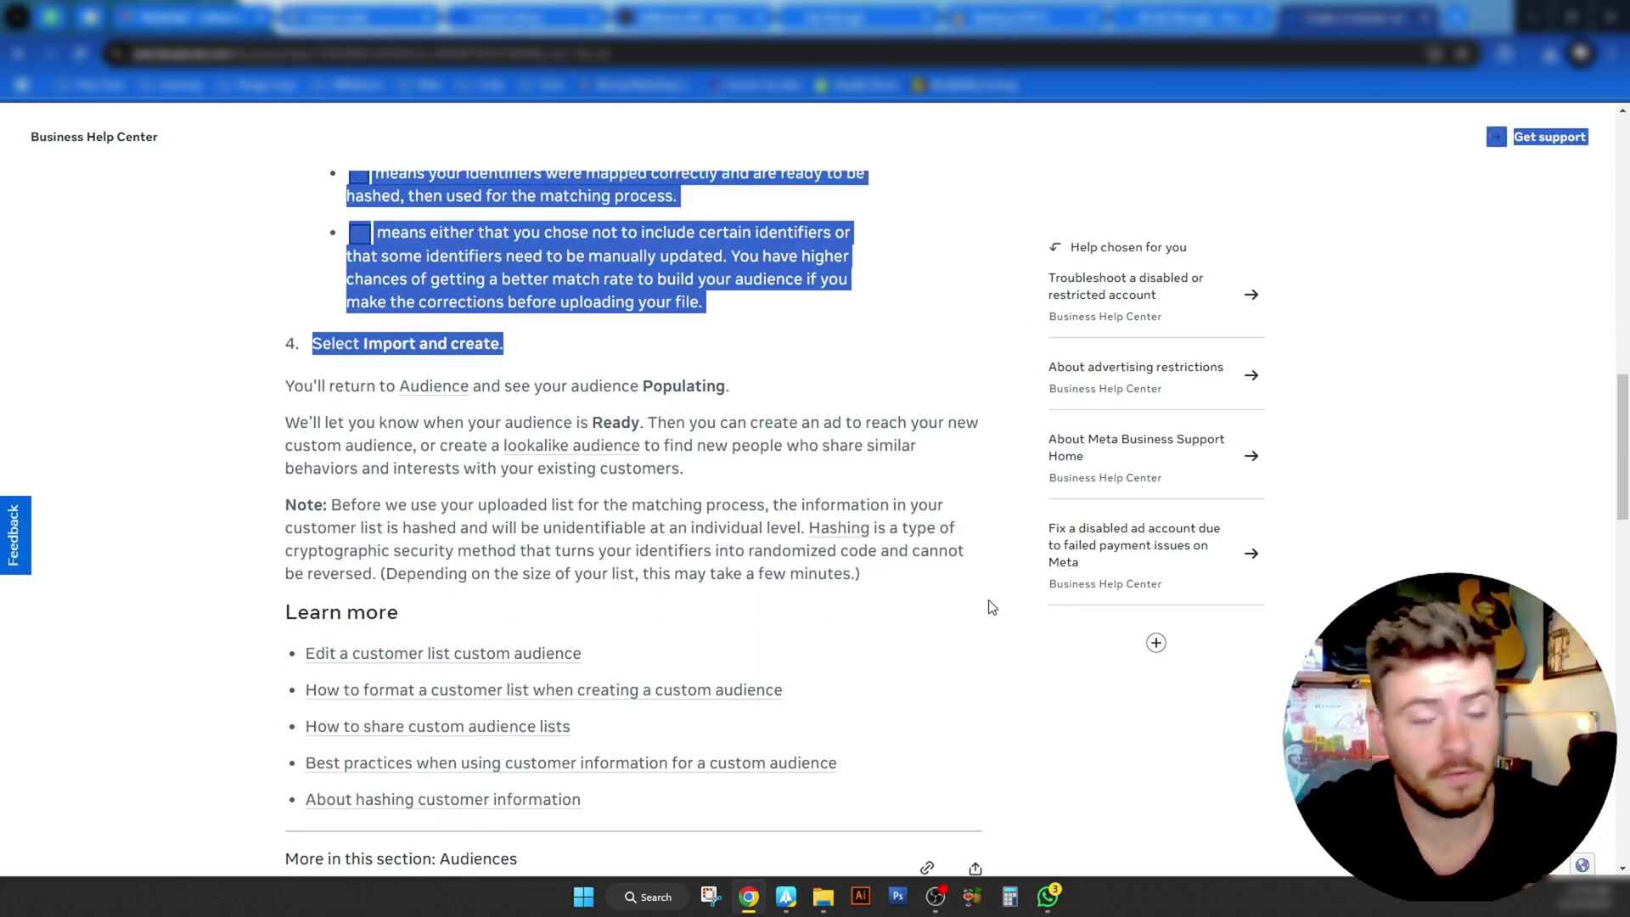
Step: Mark the hashing Note, the definition of hashing, and the processing-may-take-minutes remark
click(302, 458)
scroll(300, 465, down, 2)
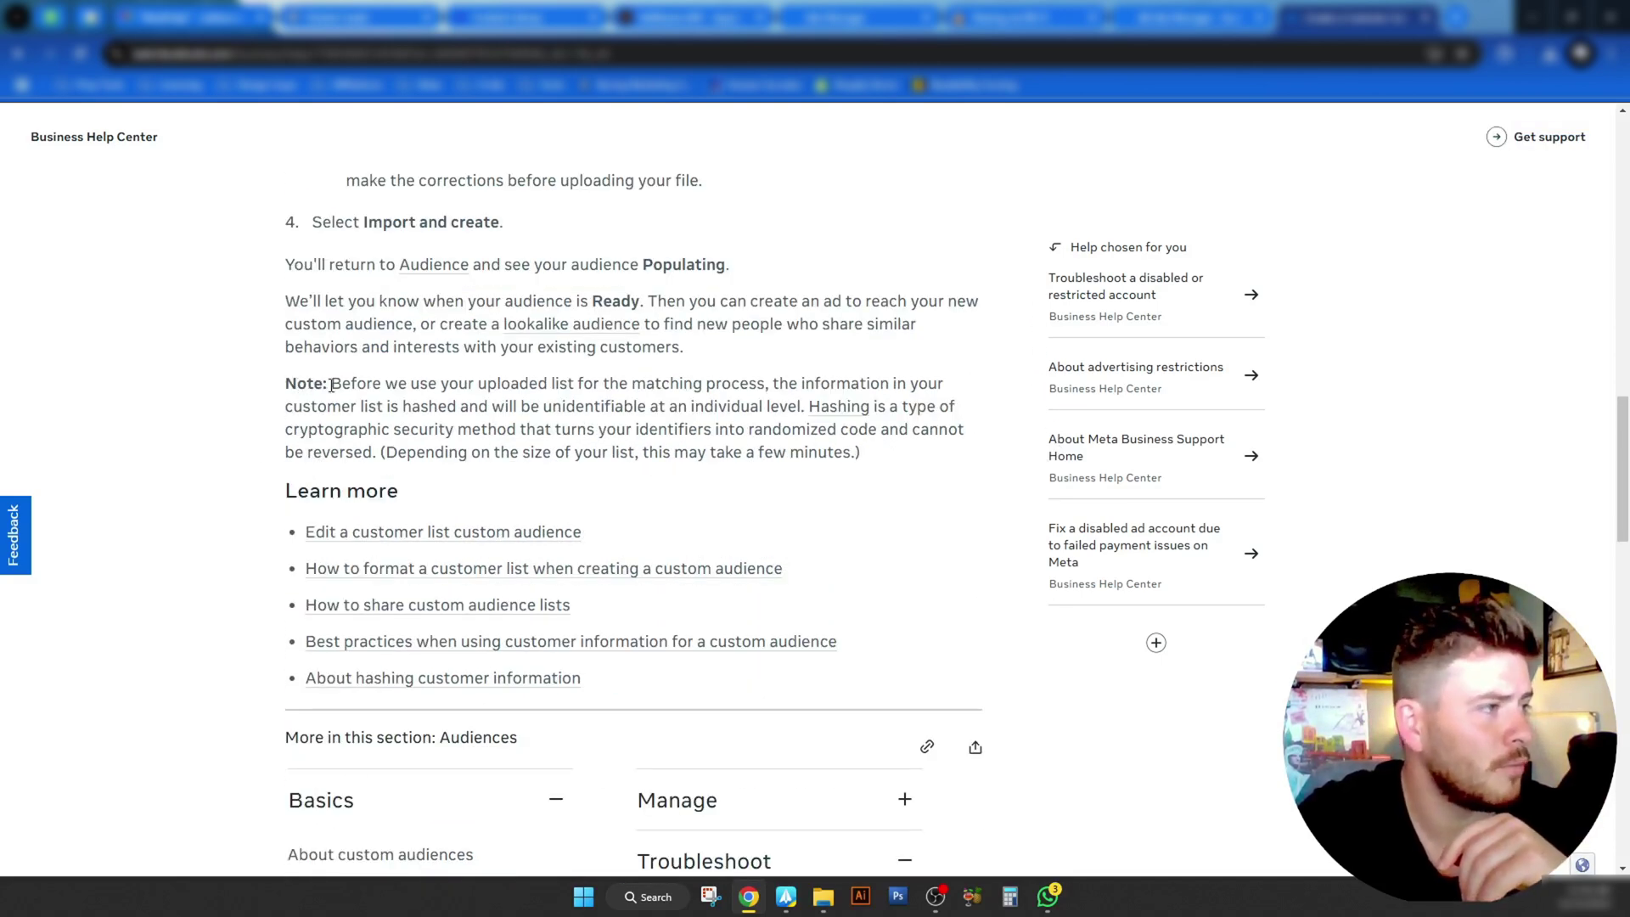
drag(342, 384, 789, 409)
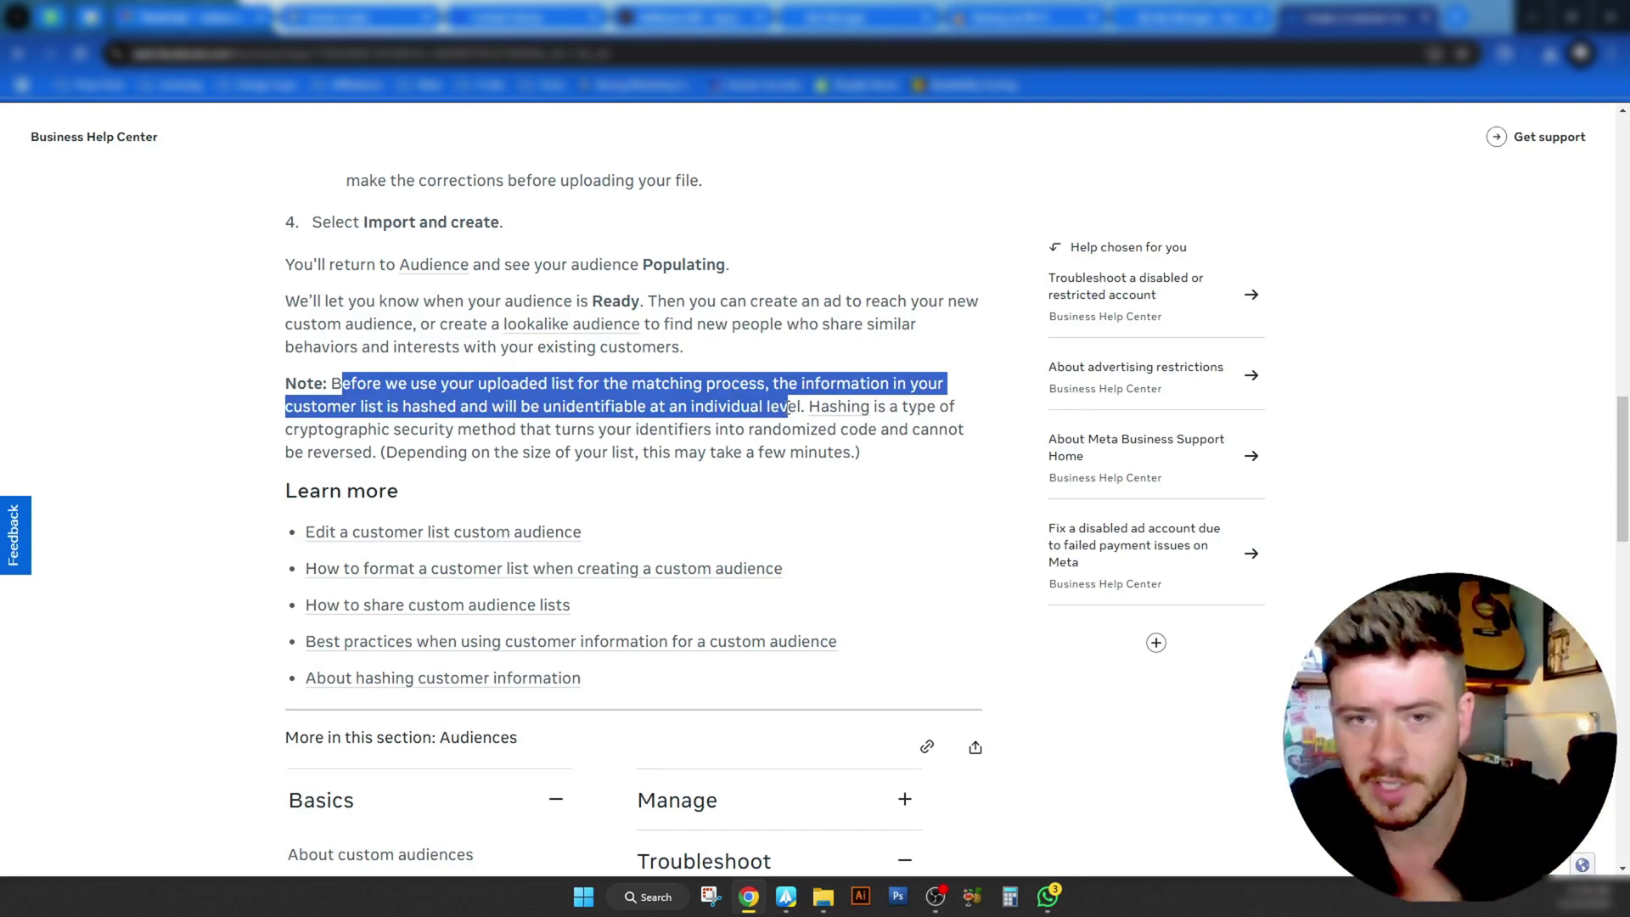
click(983, 401)
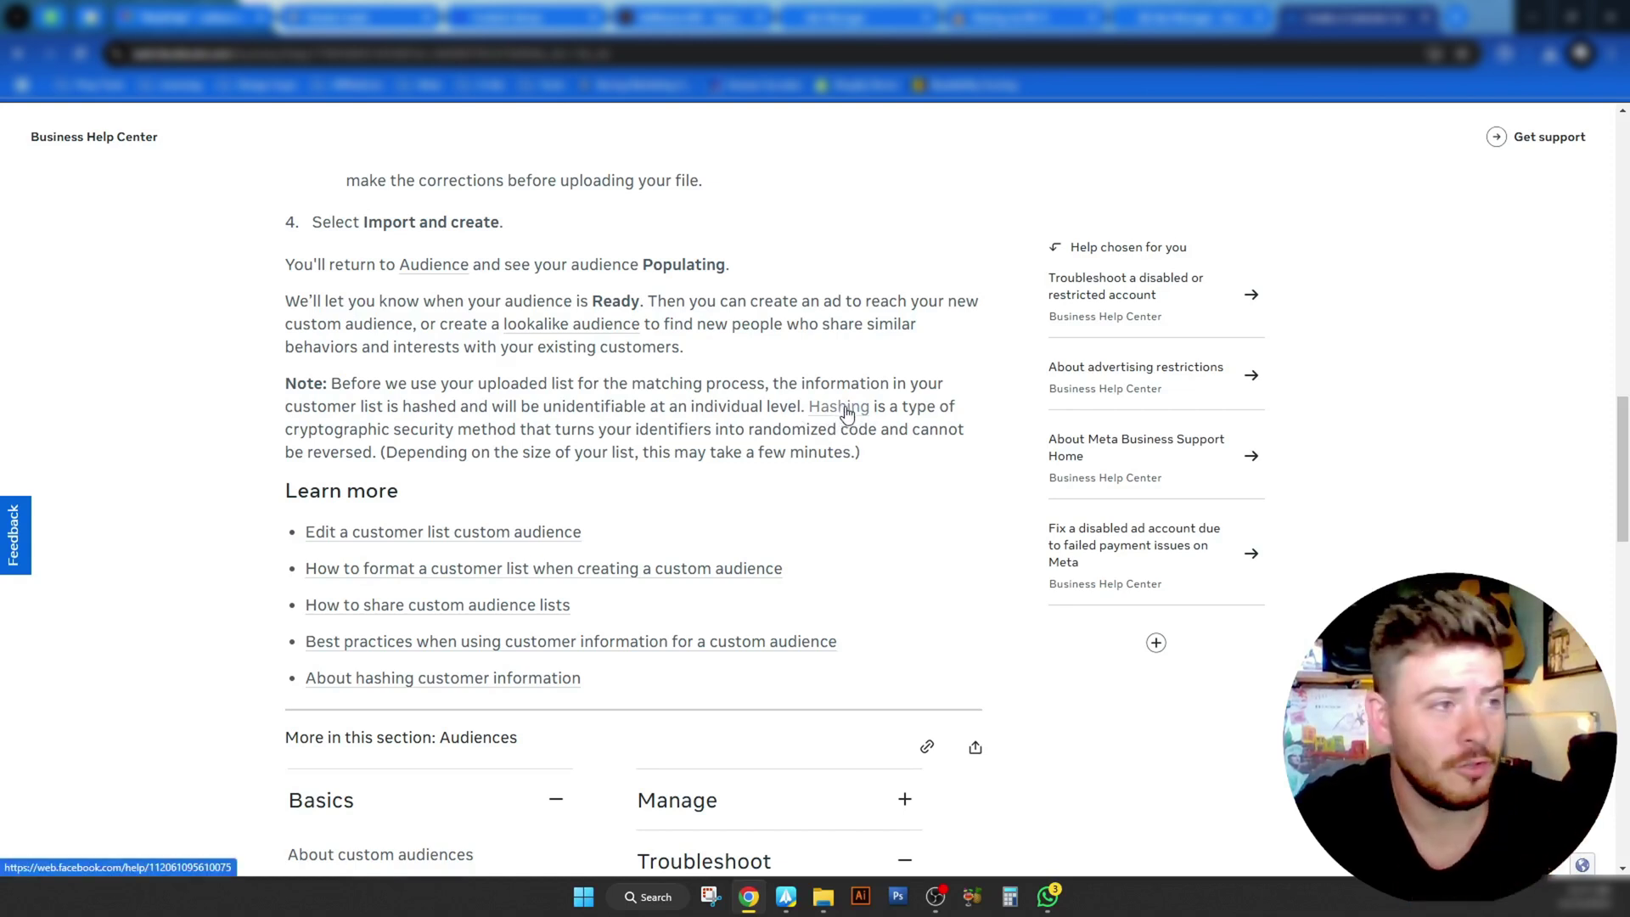
drag(803, 422, 384, 452)
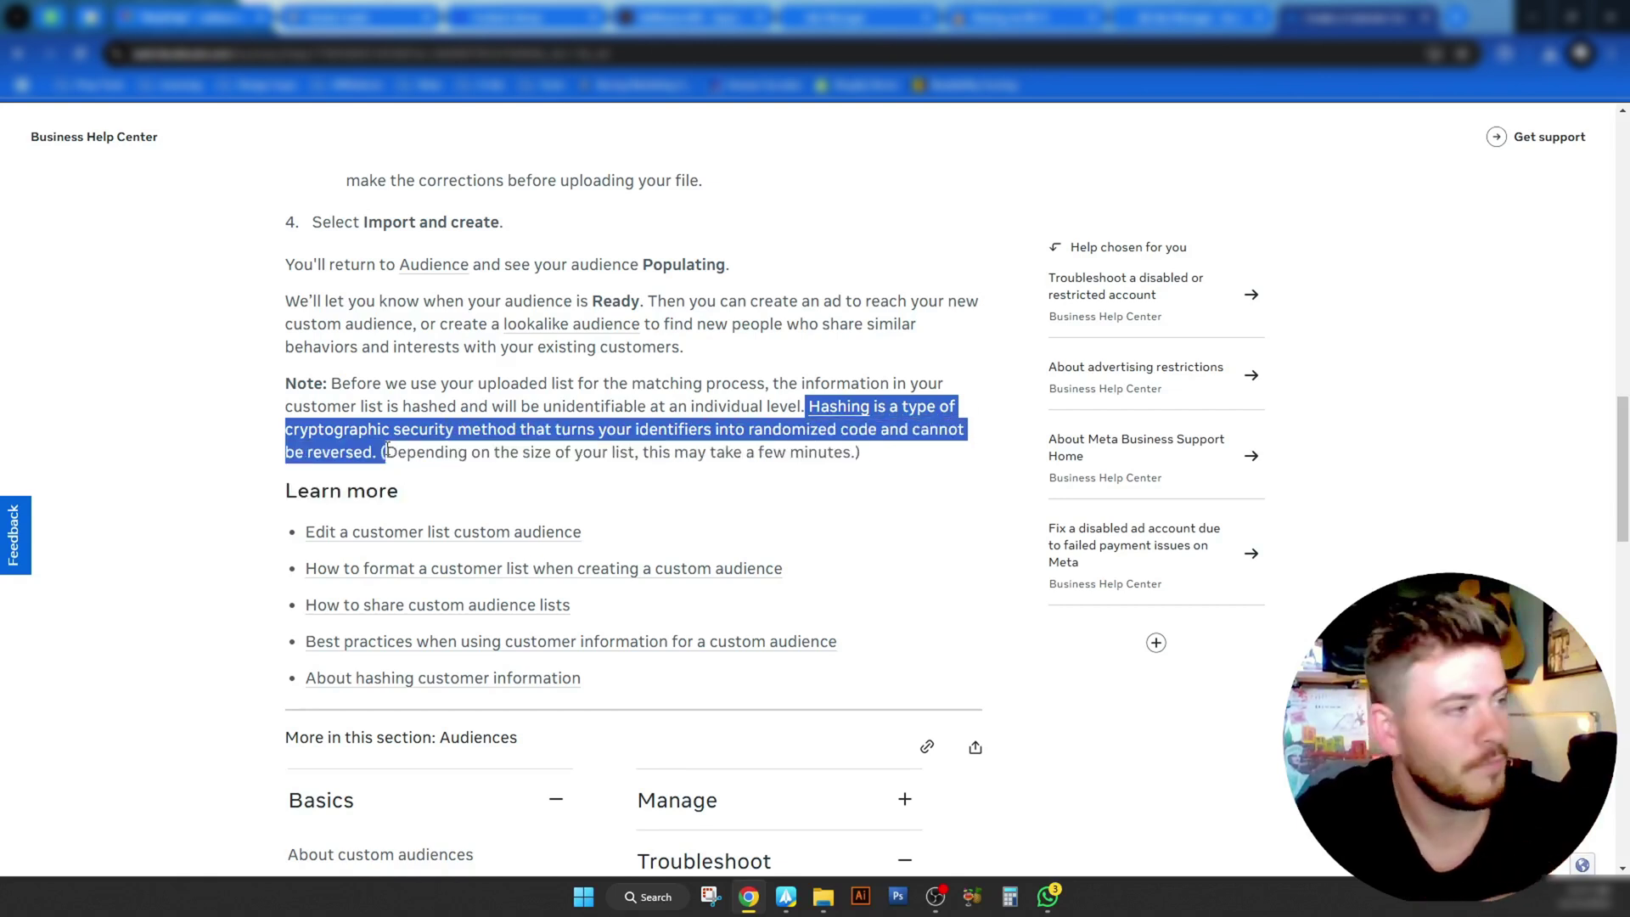
click(645, 475)
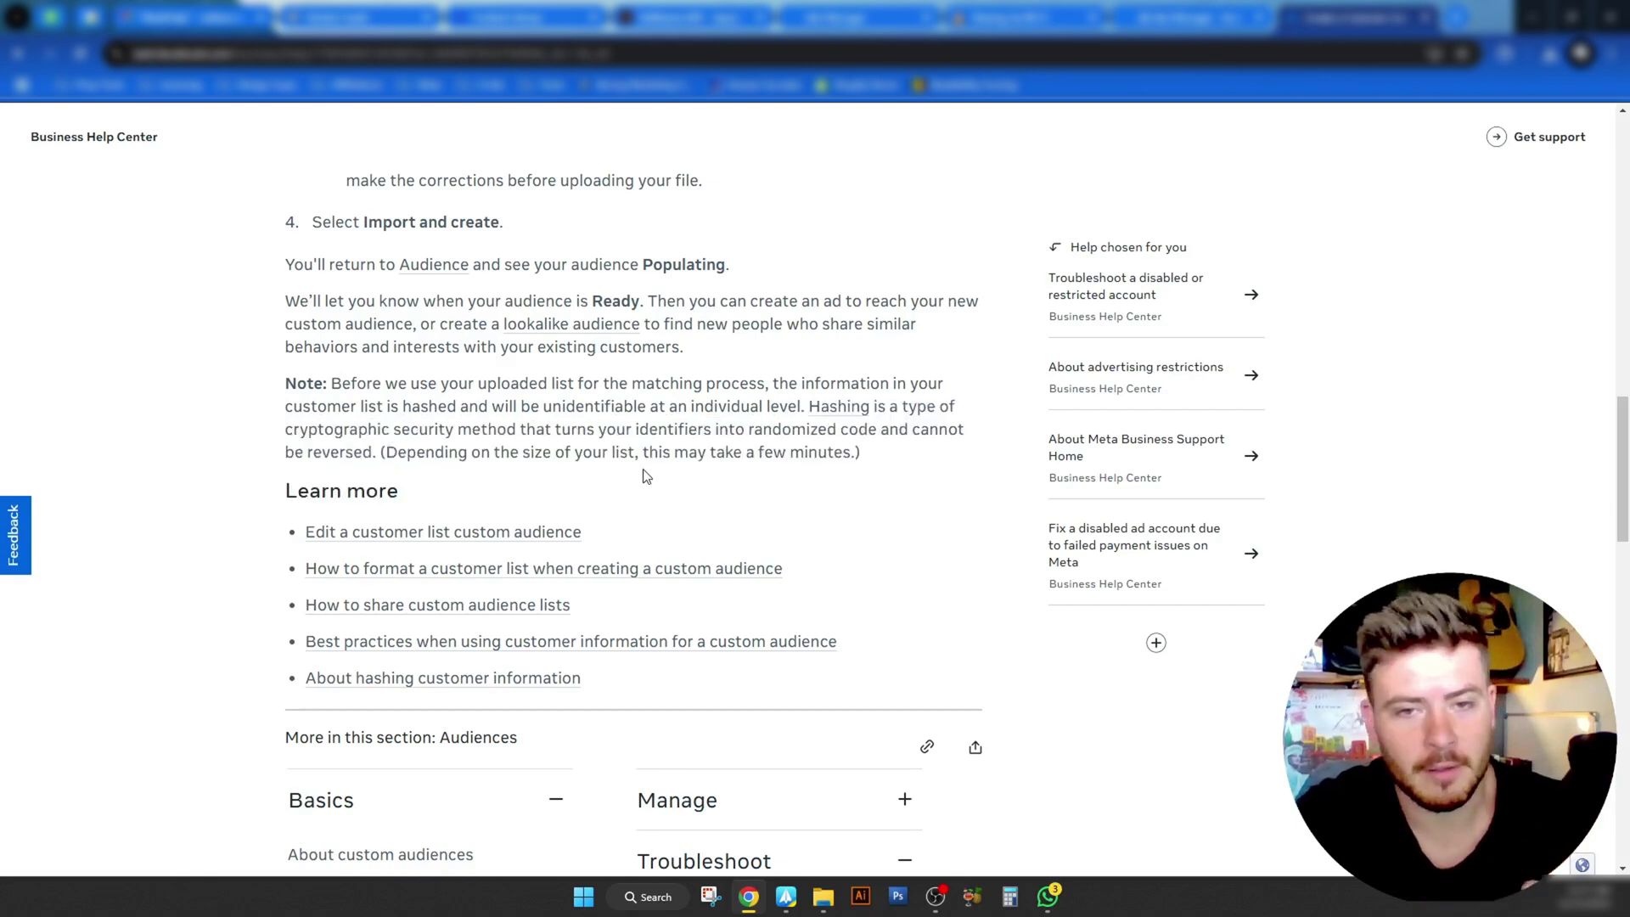
drag(385, 452, 893, 462)
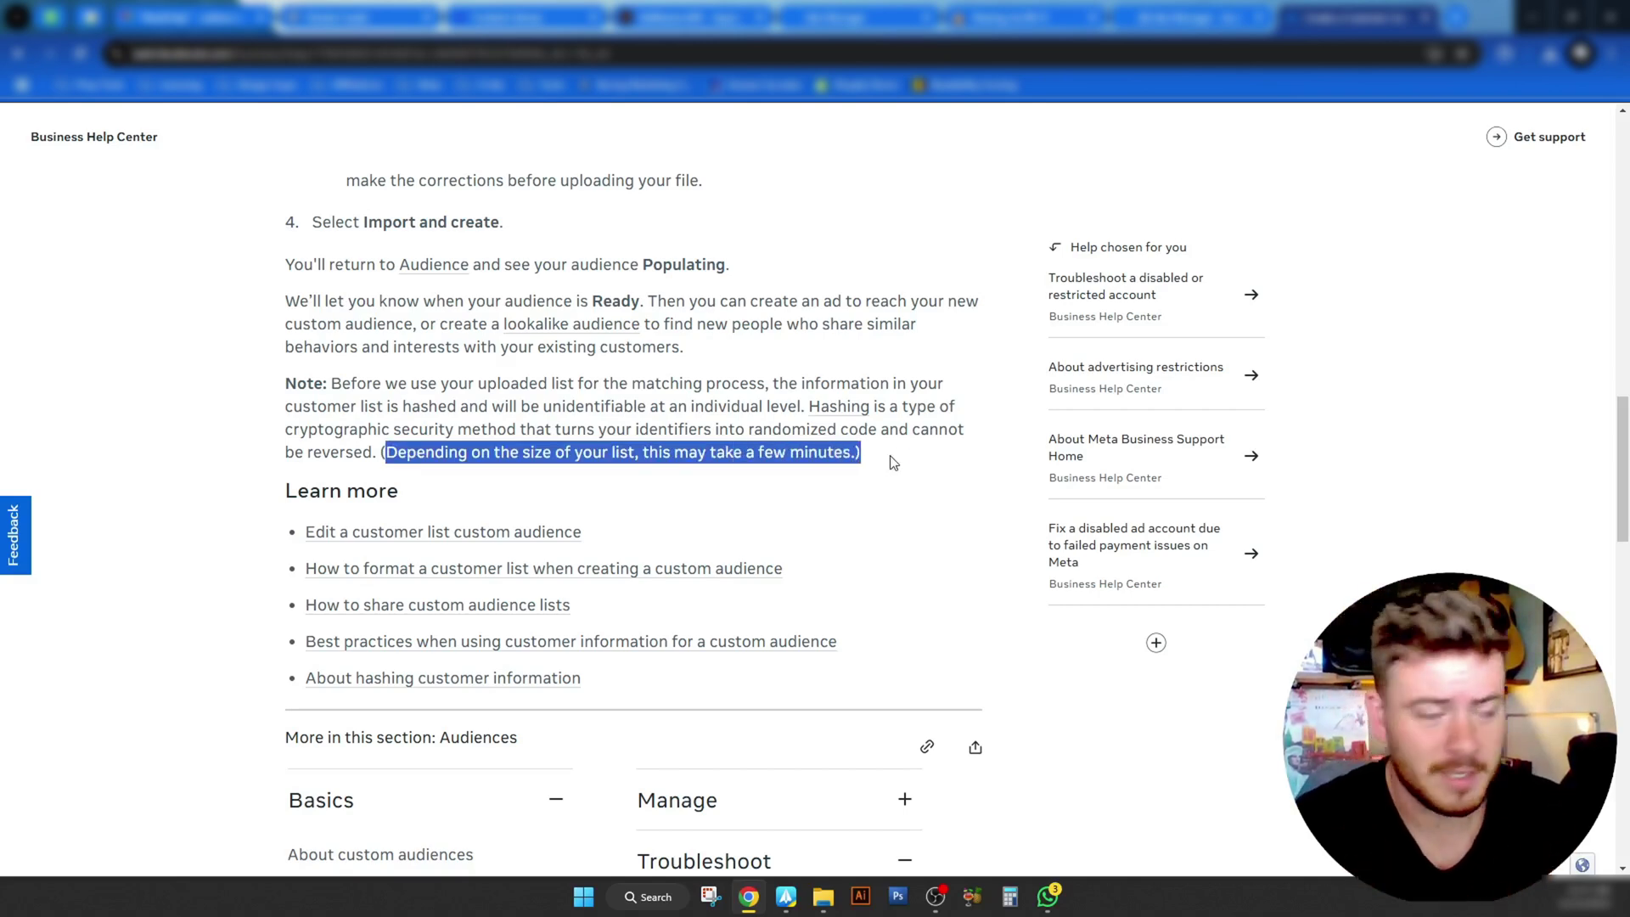
Step: Collapse the Troubleshoot and Basics article groups and scroll back up to the article title
scroll(1044, 603, down, 3)
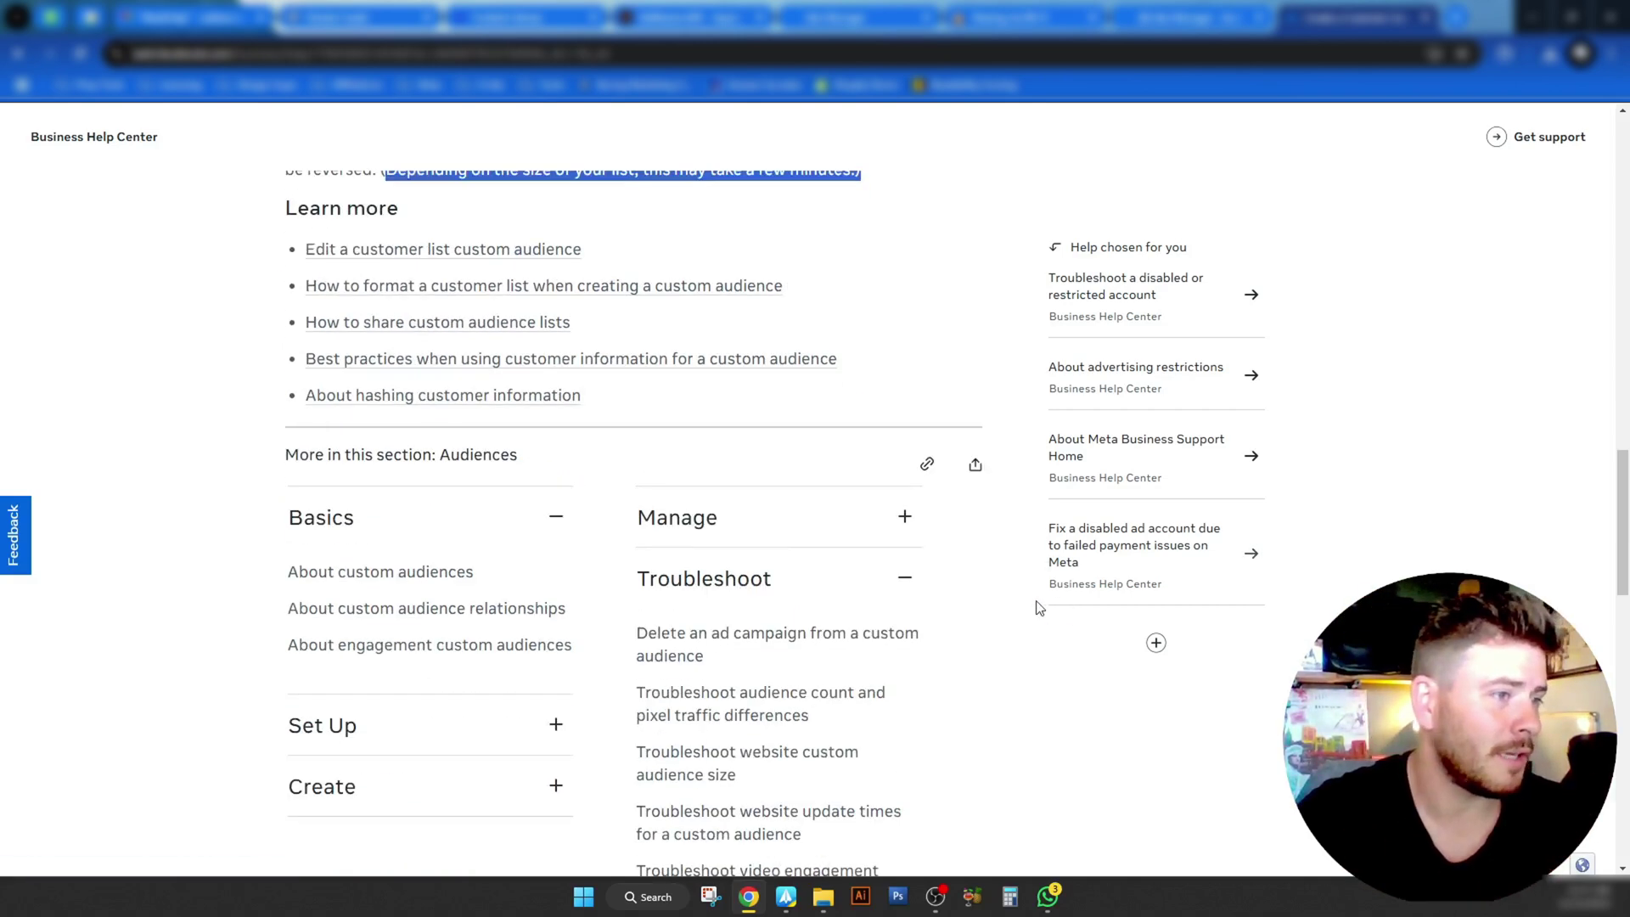
click(903, 580)
click(560, 520)
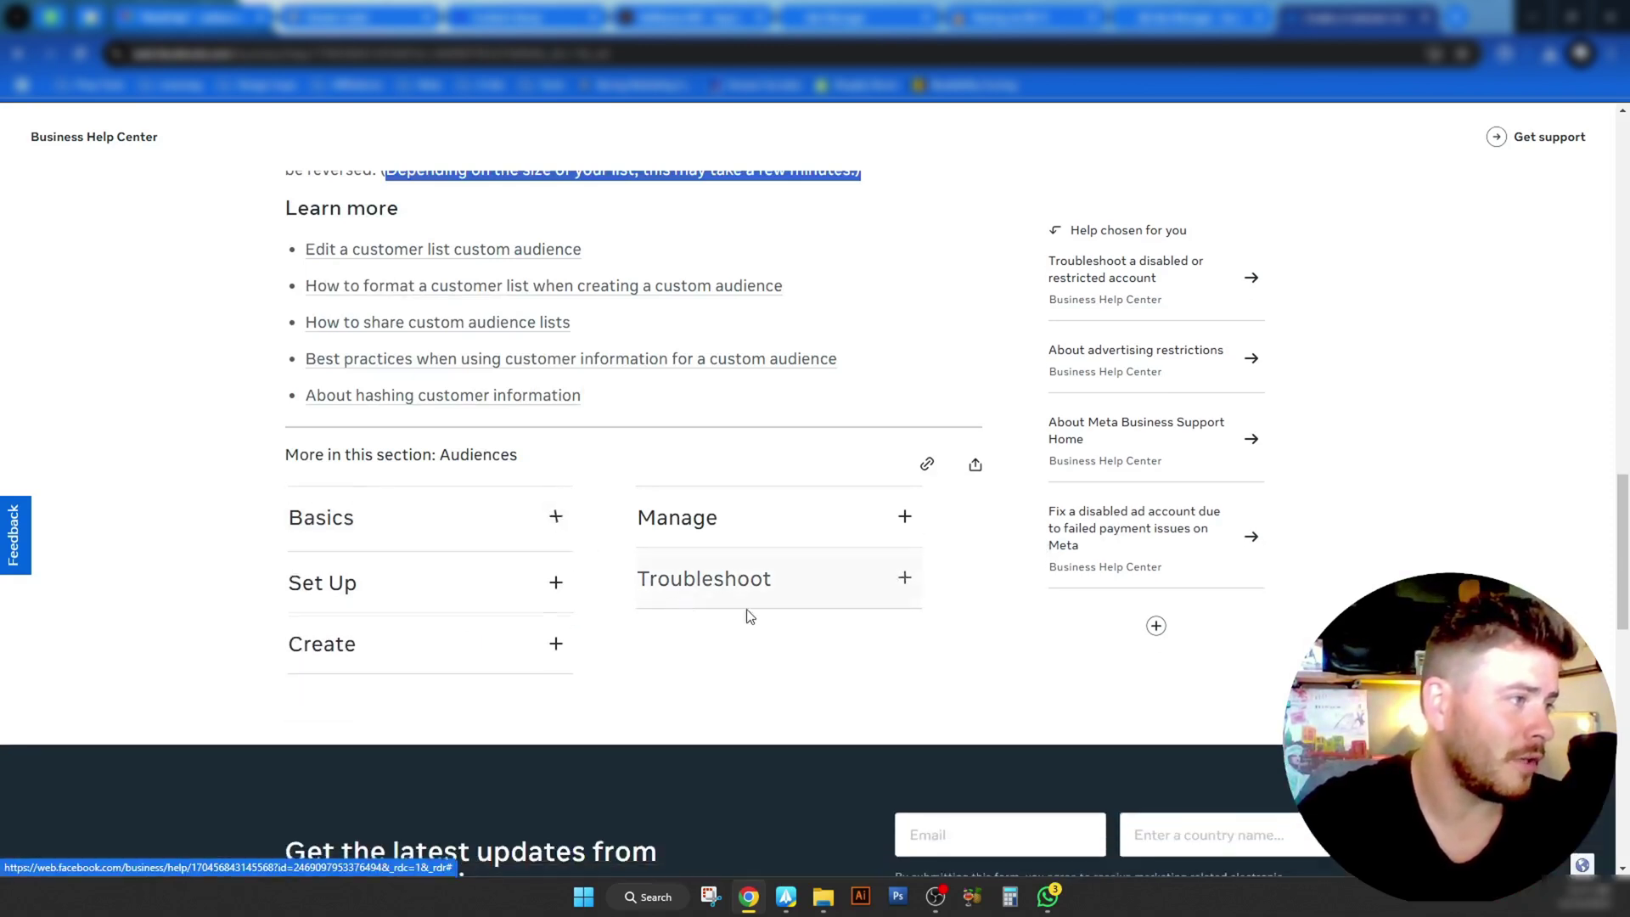
middle_click(1011, 647)
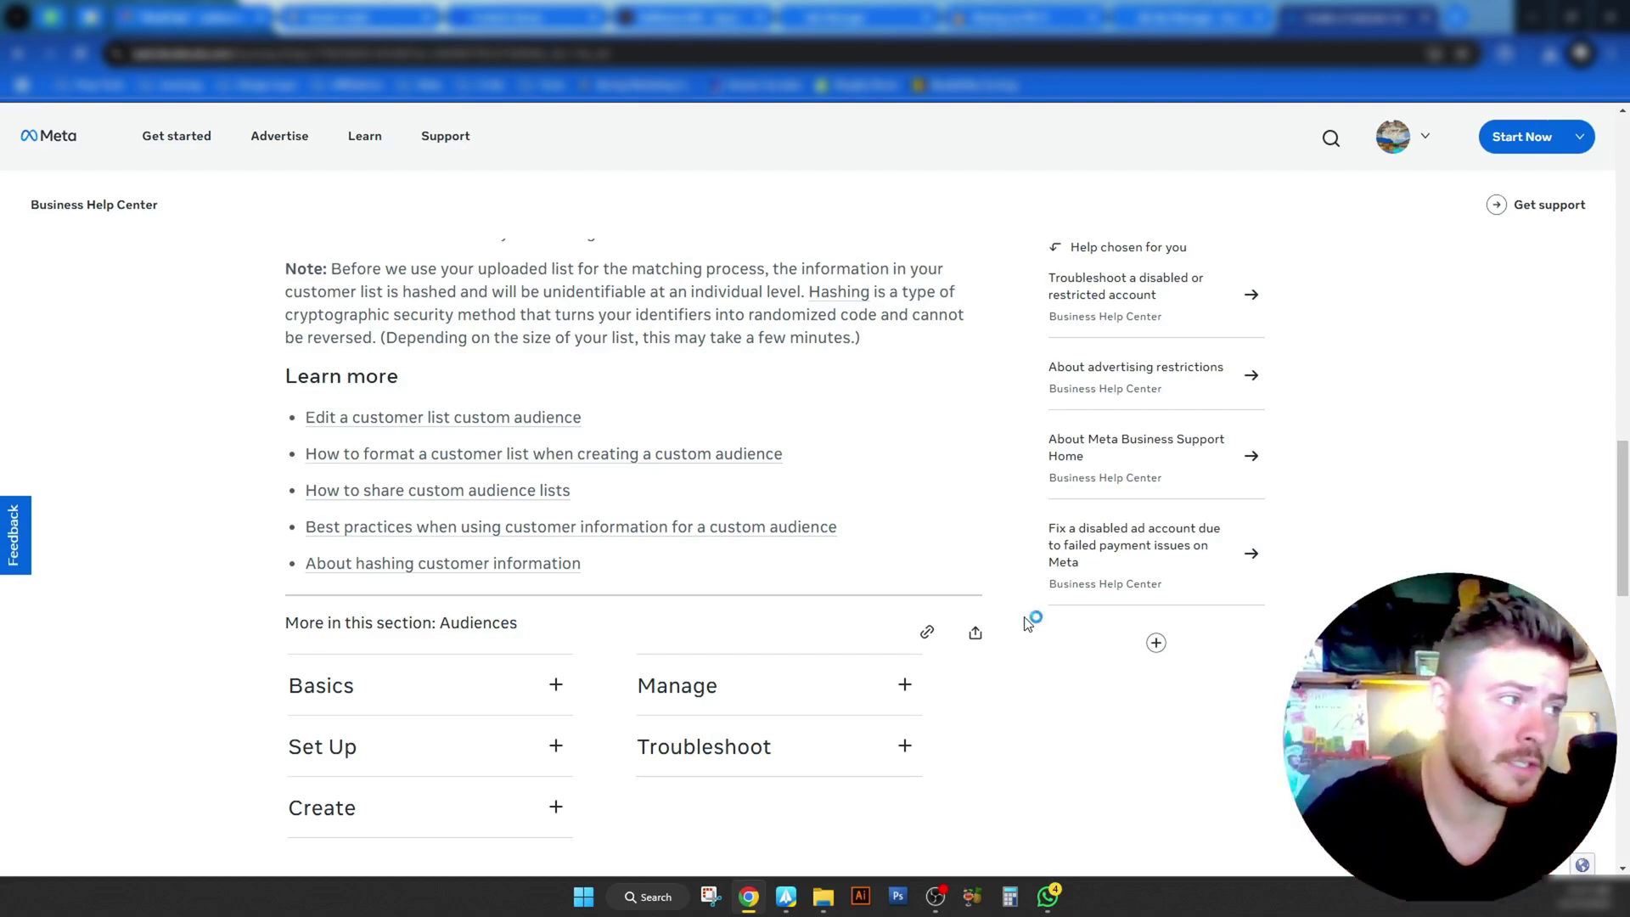
scroll(1024, 621, up, 15)
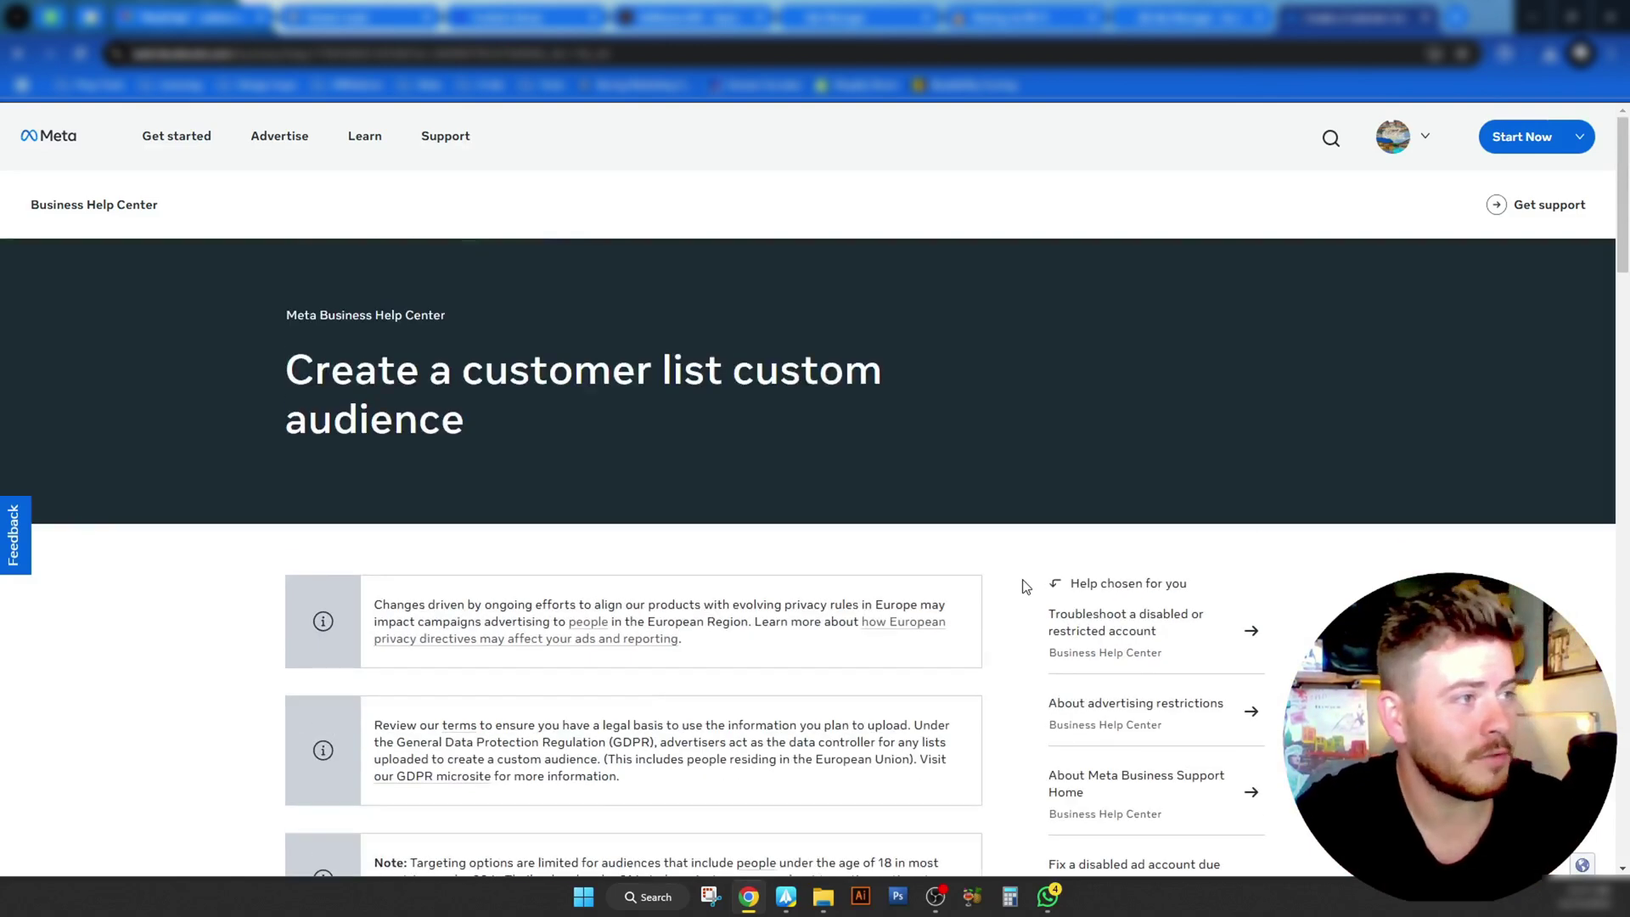